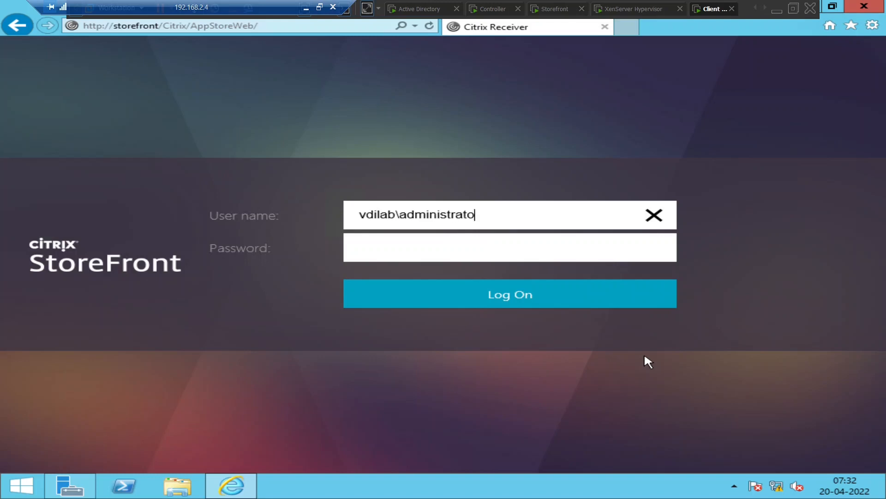
Sign in to StoreFront with the domain administrator user name and its password
text(r)
key(Tab)
text(••)
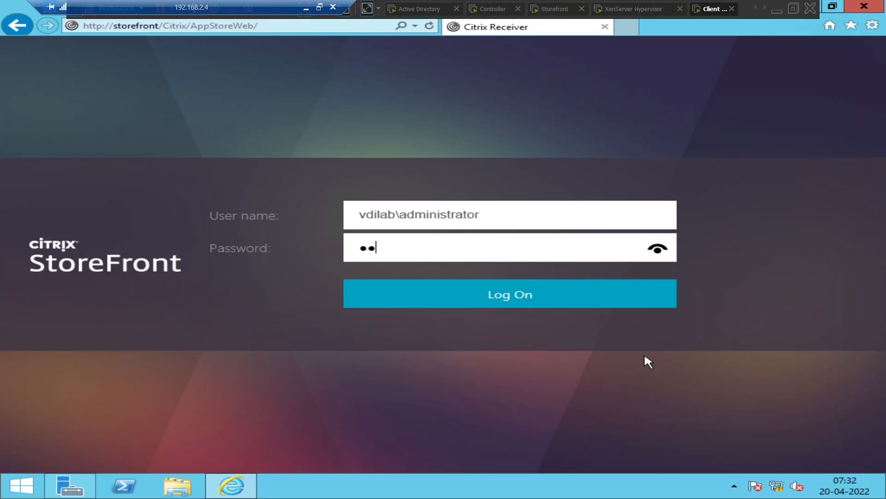
text(•••••••••)
key(Return)
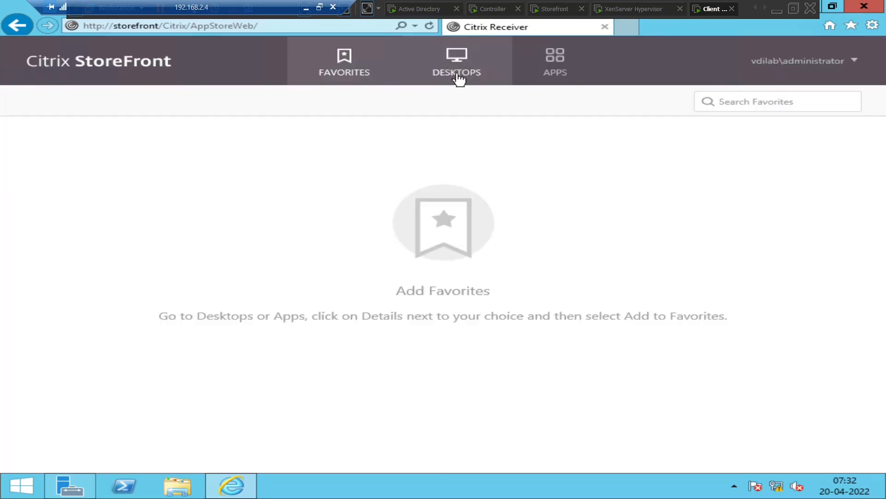
Open Desktops and try launching Design Team VDI twice, dismissing each 'Cannot start desktop' error
click(459, 79)
click(103, 180)
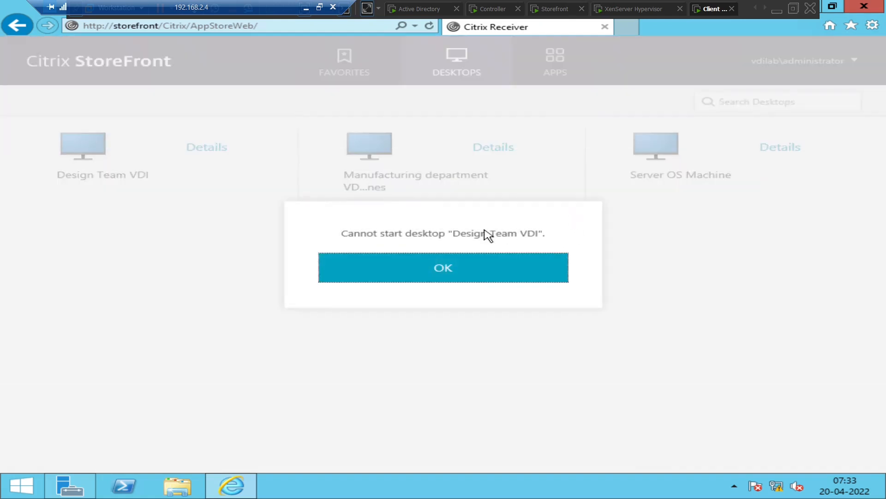
click(413, 276)
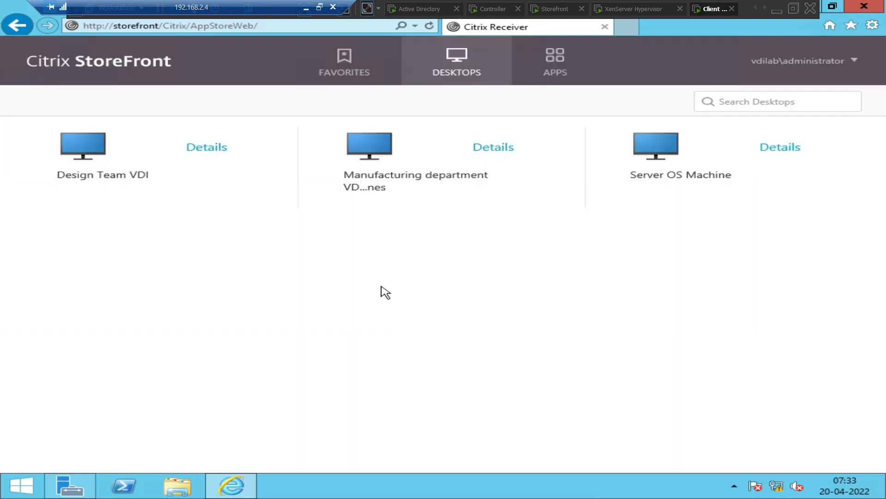
click(82, 147)
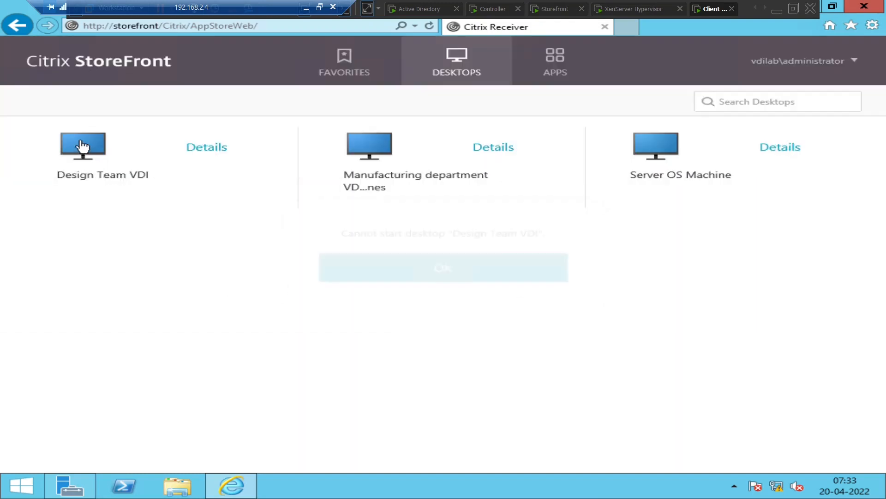
click(467, 276)
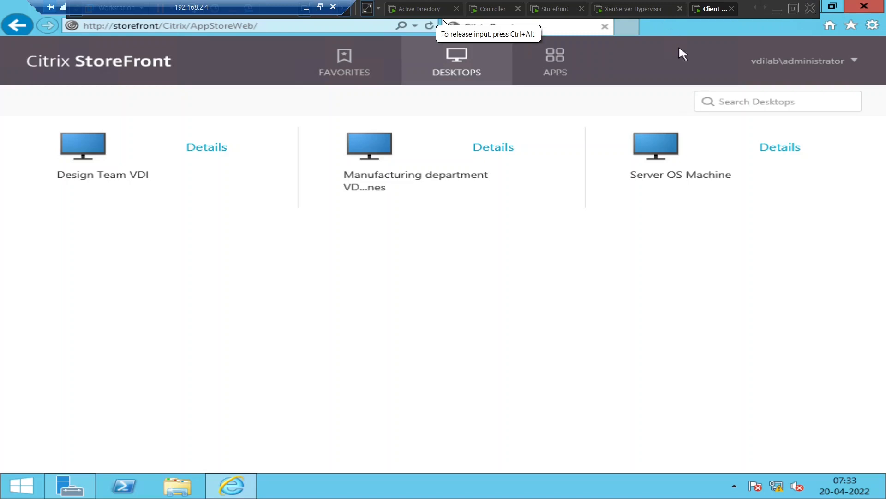
On the Controller, select VDIMACHINE02 in XenCenter and view its console
click(487, 10)
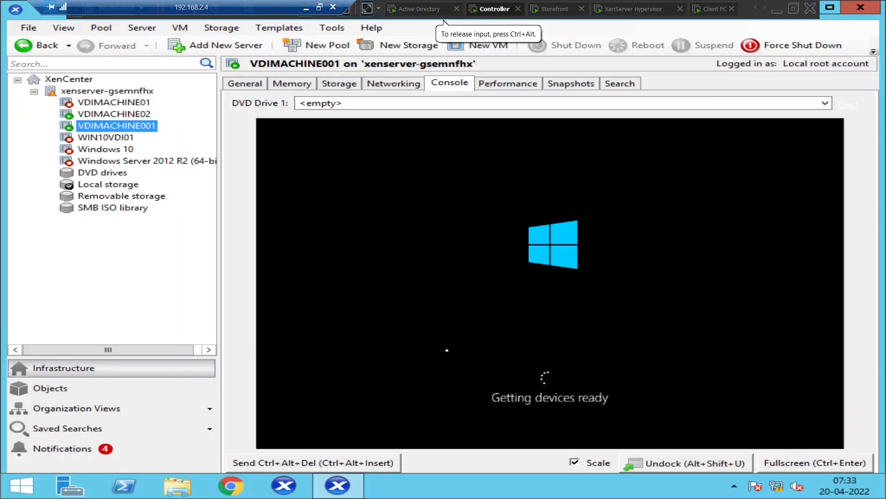
click(123, 122)
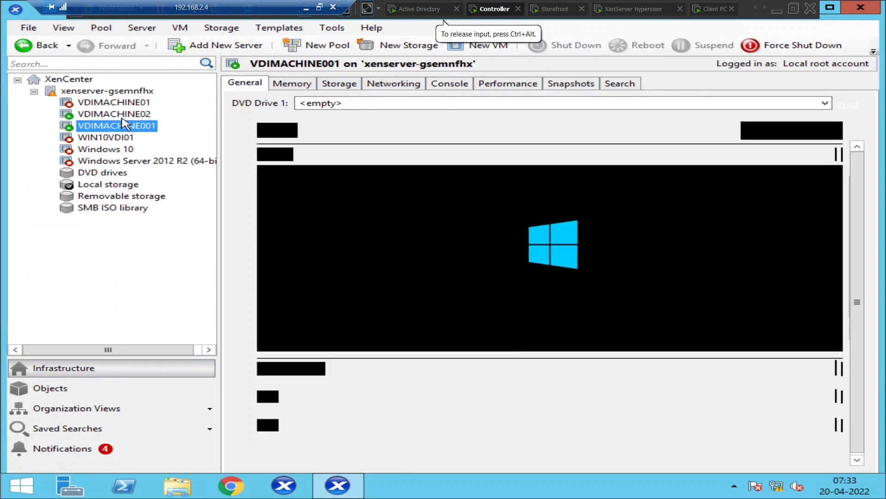
click(121, 115)
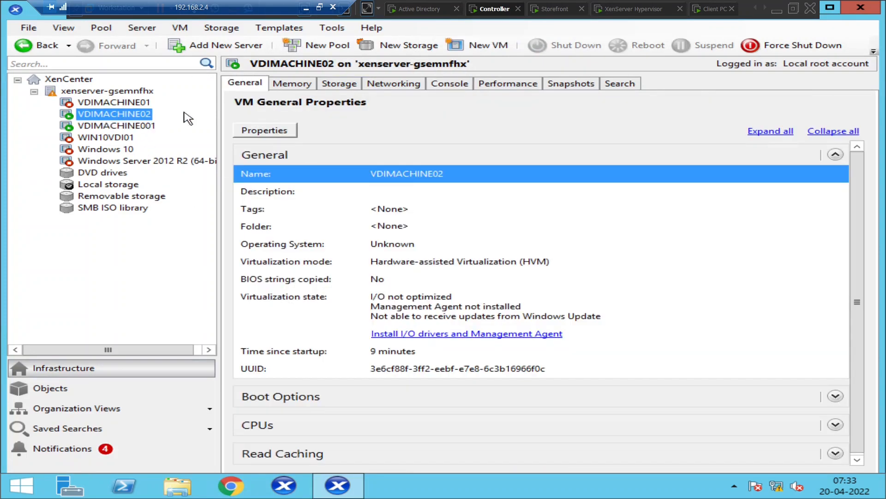
click(456, 91)
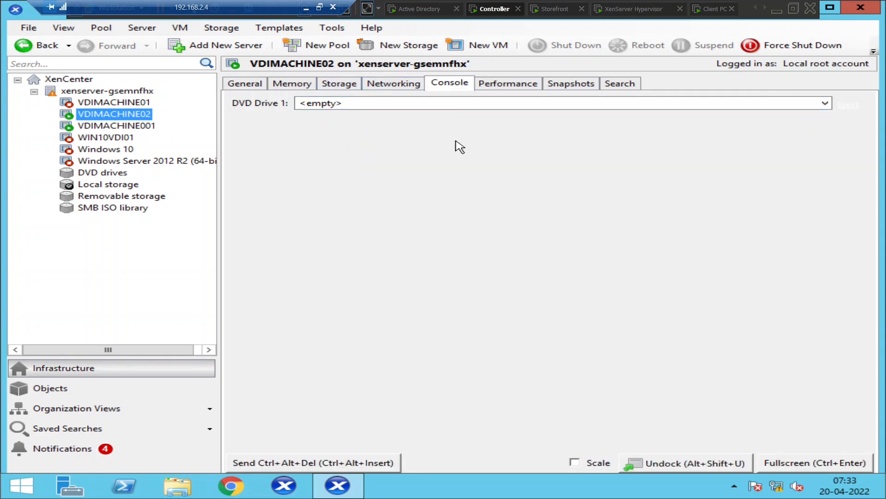
Compare VDIMACHINE02's Networking and Console tabs while Windows Server 2012 R2 boots
click(405, 88)
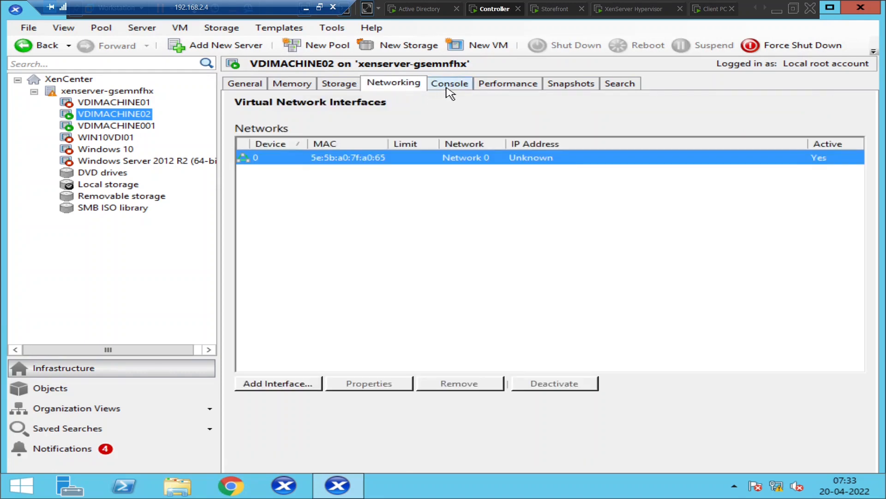
click(450, 93)
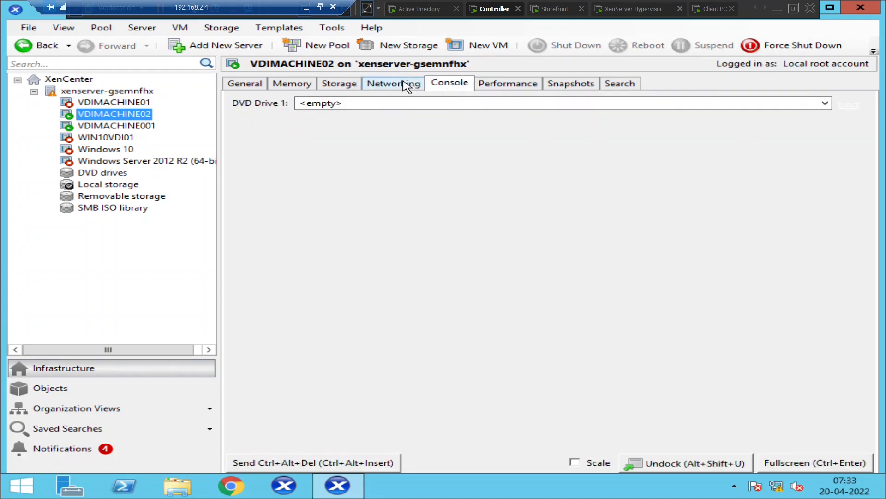
click(401, 89)
click(442, 89)
click(134, 126)
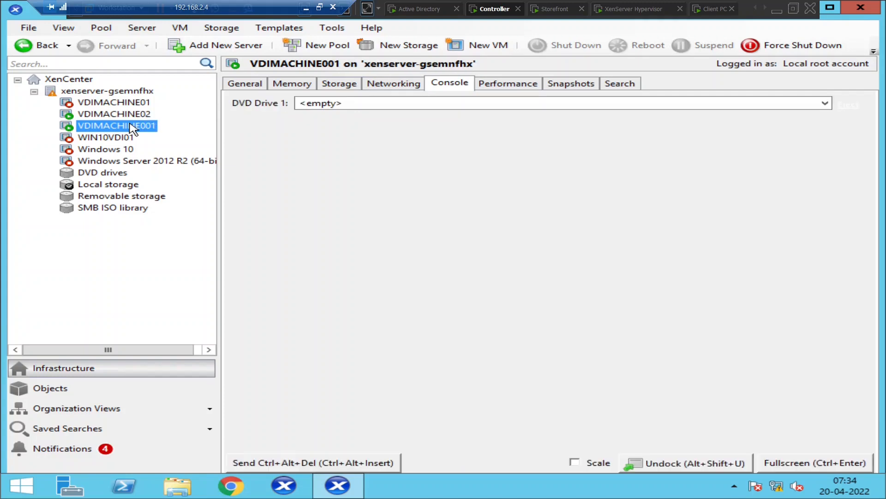
click(134, 115)
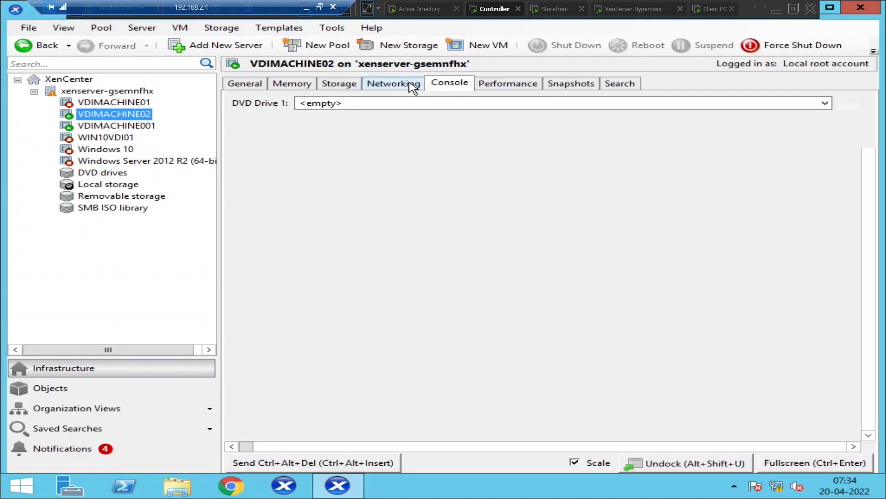
click(406, 84)
click(460, 87)
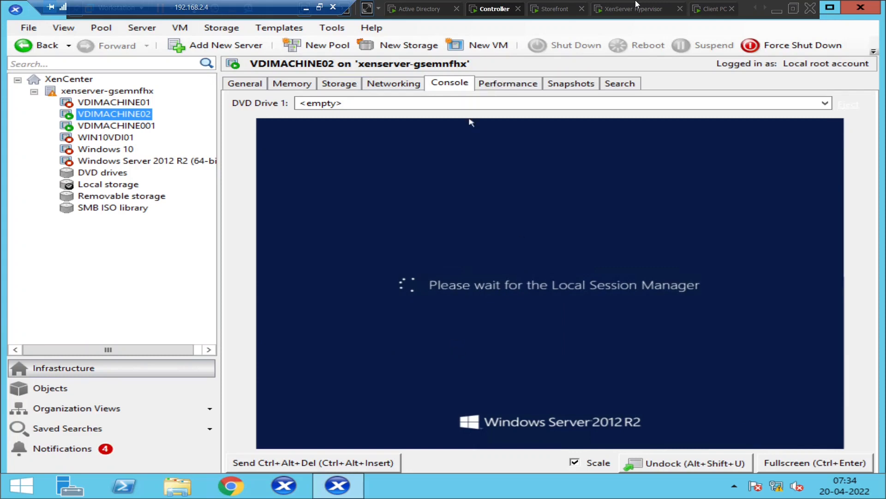
Retry Design Team VDI from the Client PC, dismiss the error, and return to XenCenter
click(711, 9)
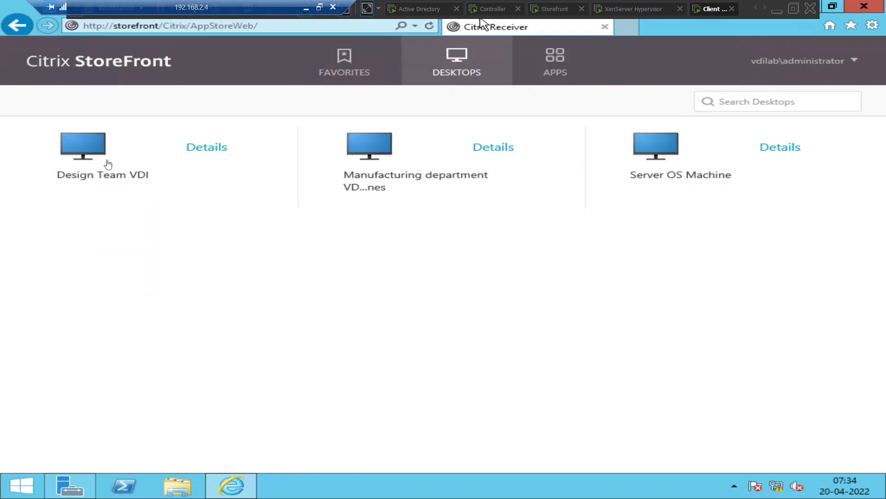
click(82, 155)
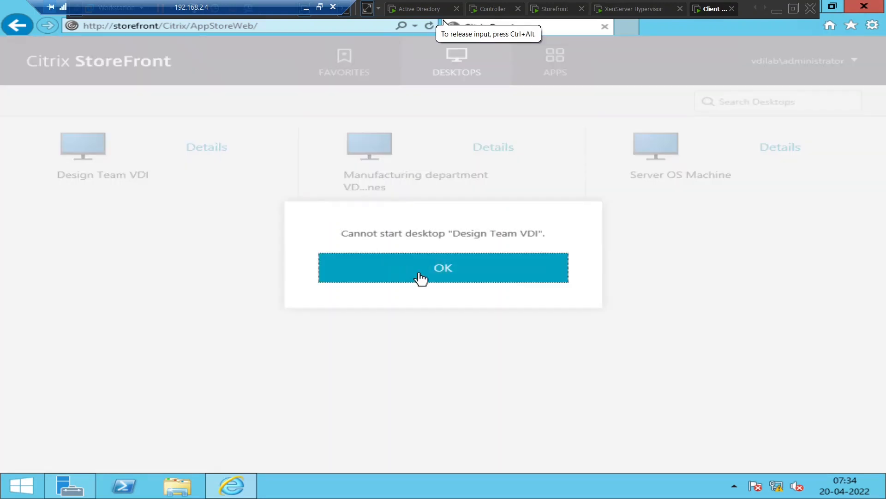
click(422, 279)
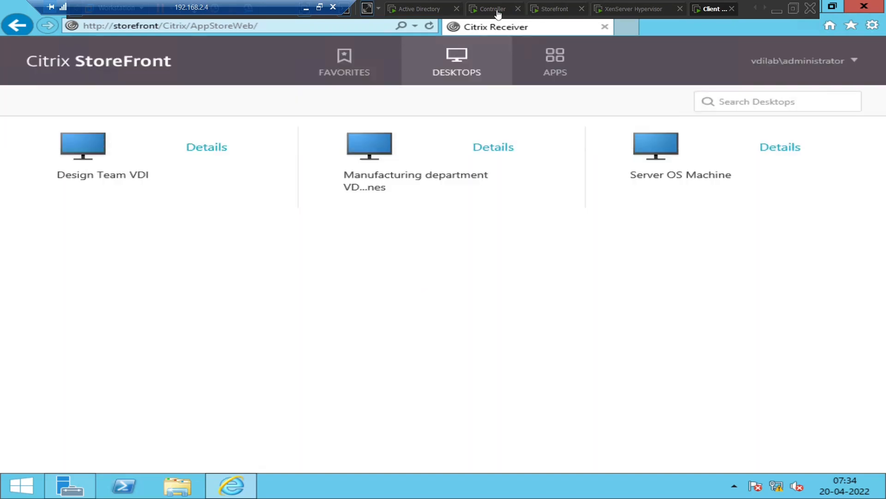
click(490, 11)
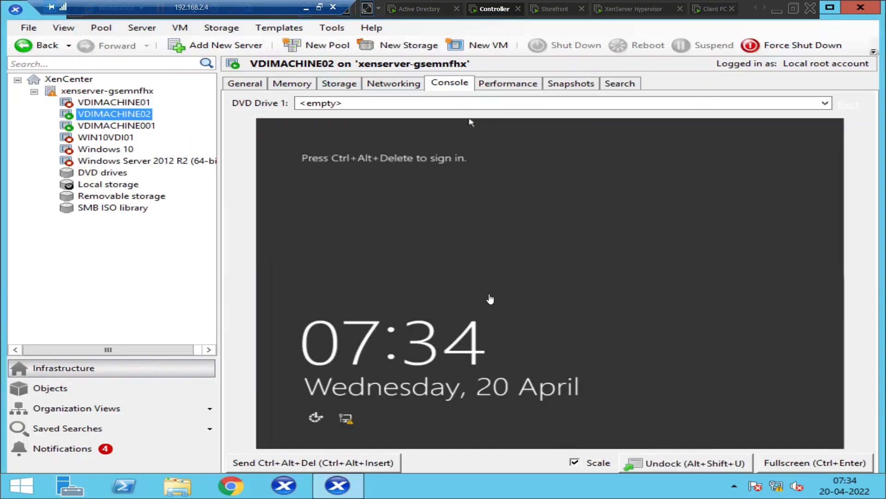
Check that VDIMACHINE001 and VDIMACHINE02 consoles both sit at the Windows sign-in screen
click(471, 122)
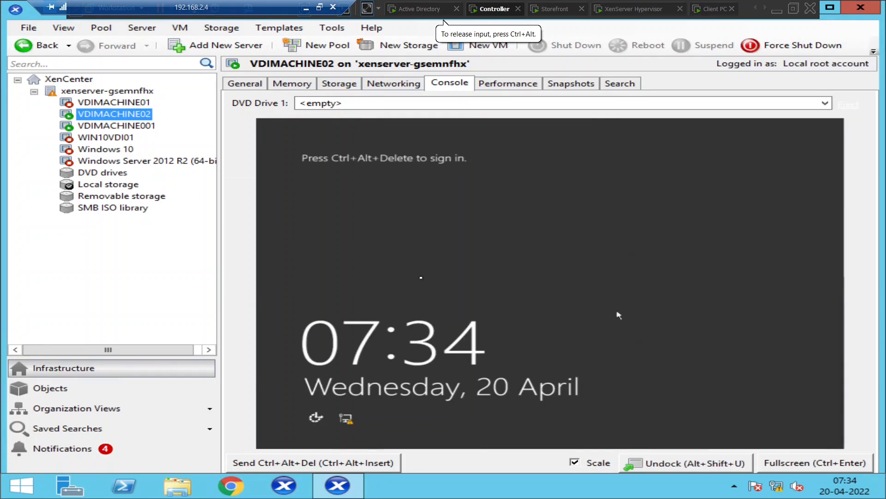
click(124, 126)
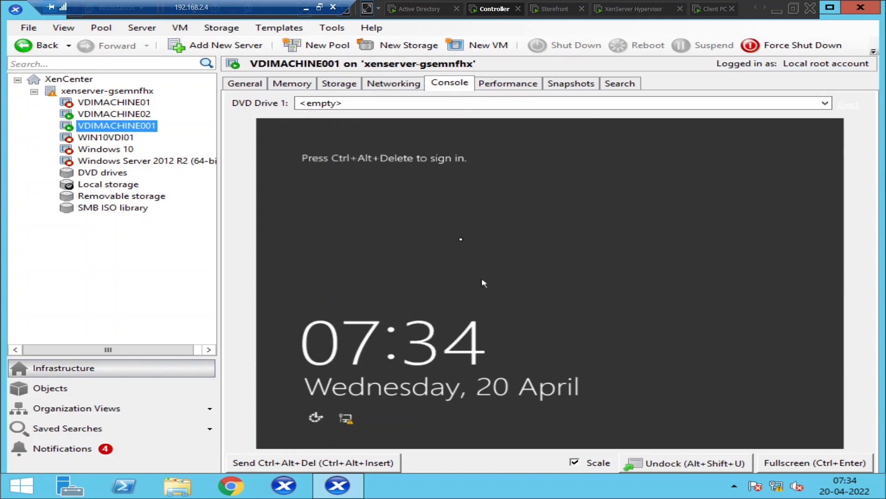
click(86, 115)
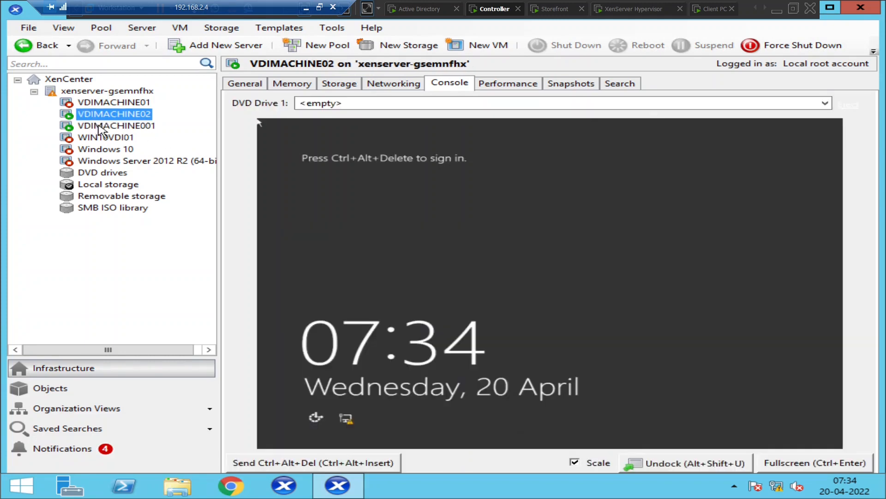
click(100, 128)
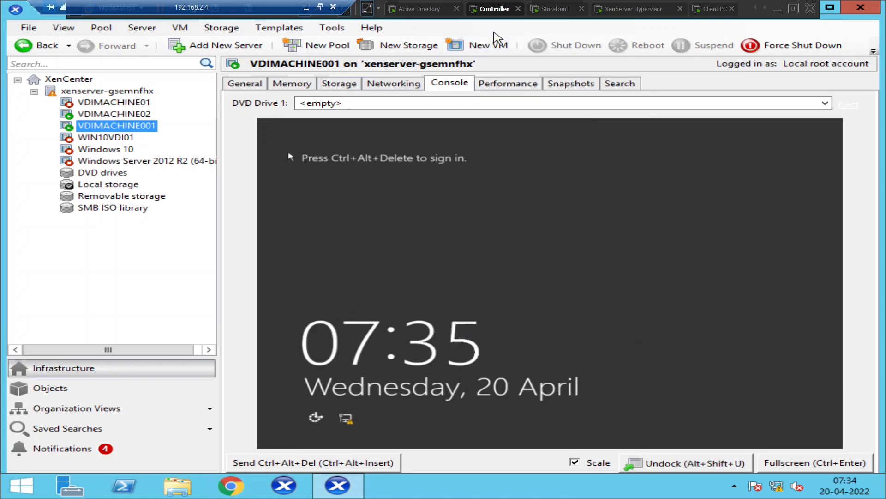
click(714, 9)
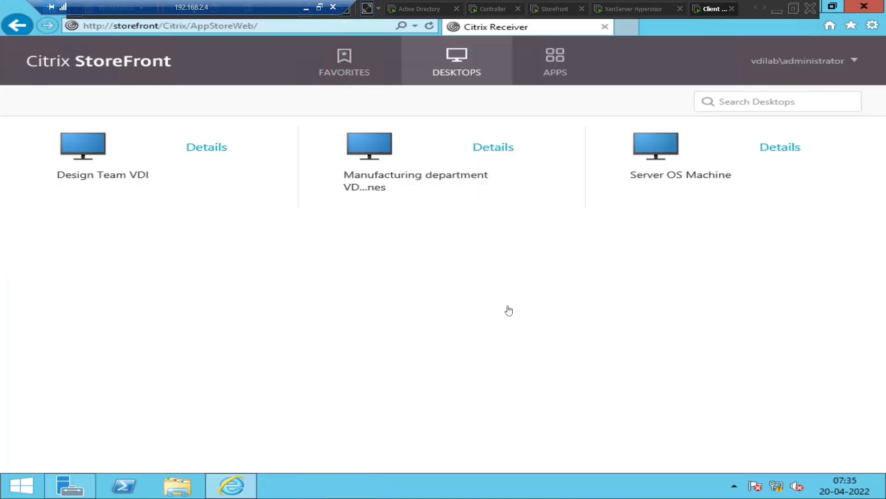
Retry Design Team VDI, dismiss the cannot-start error, and go back to XenCenter
click(84, 147)
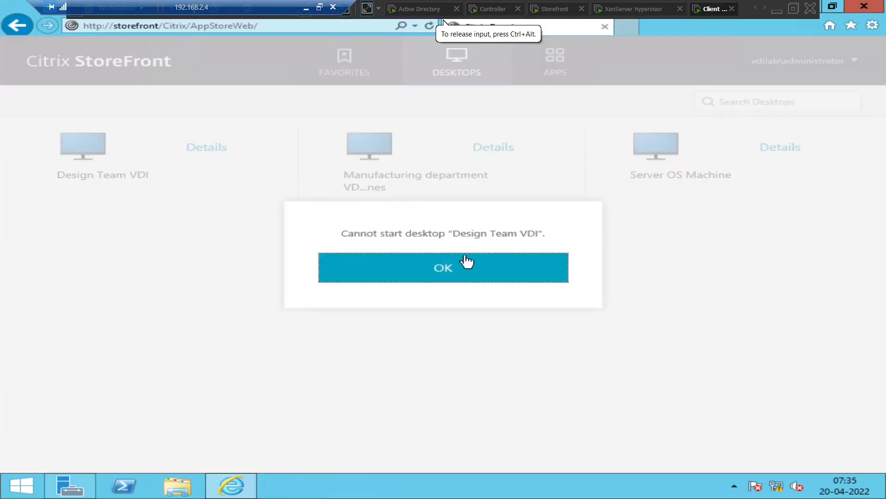
click(480, 269)
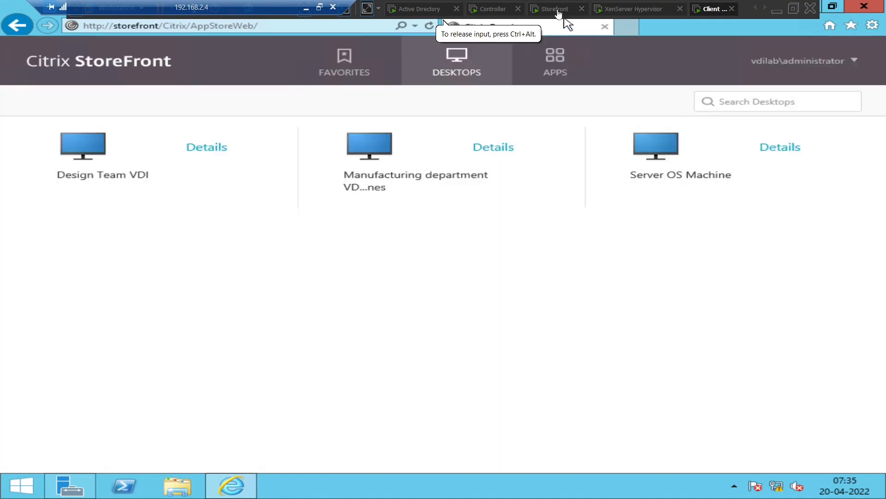
click(494, 10)
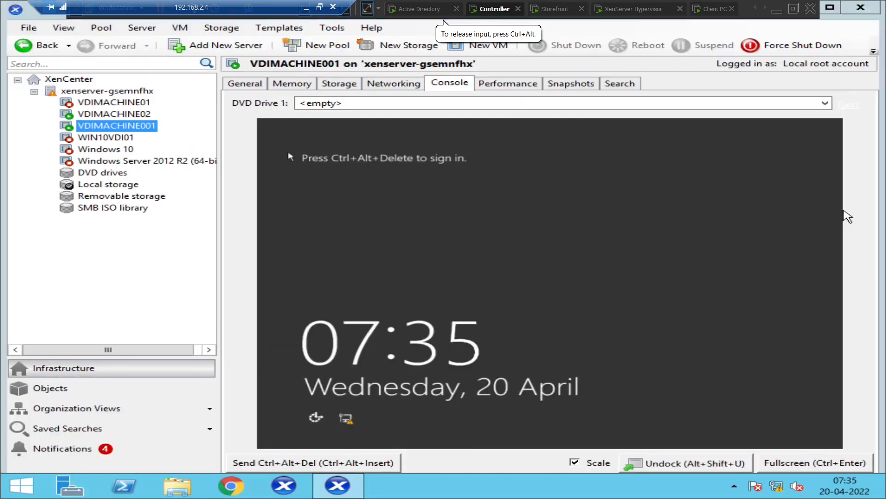
Search for 'stud' and launch Citrix Studio on the Controller
click(844, 210)
text(s)
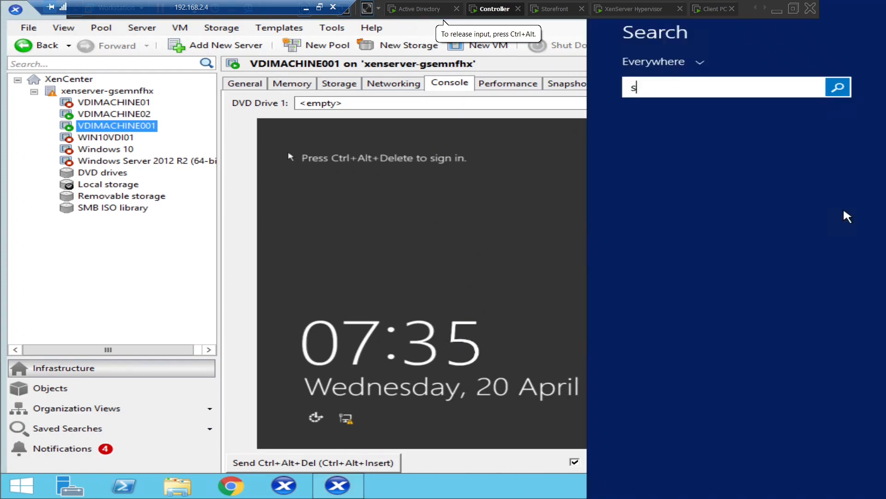
text(tudio)
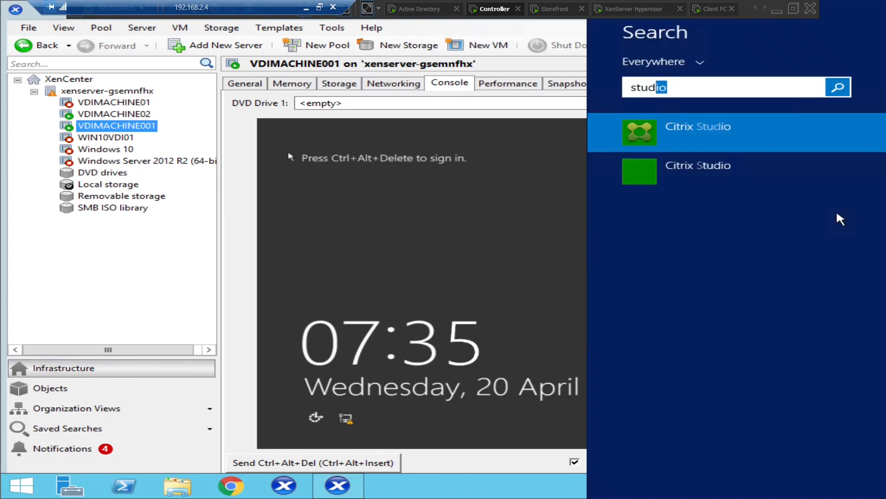
click(745, 130)
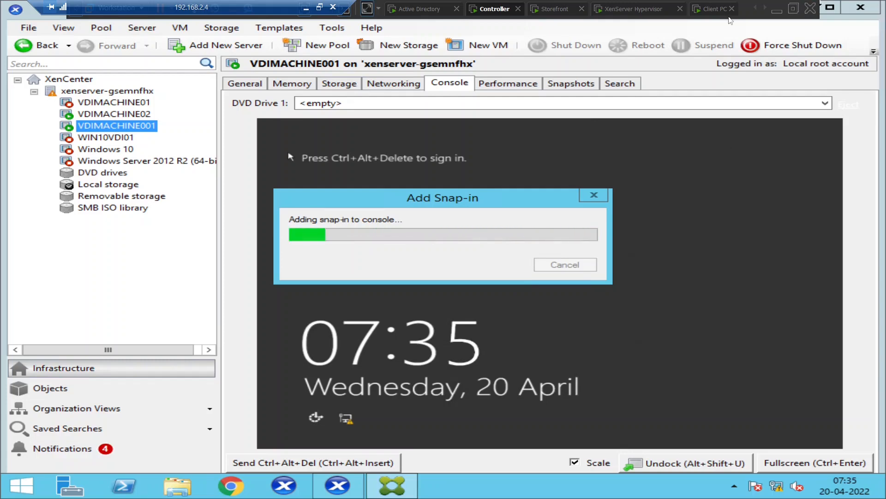
click(709, 13)
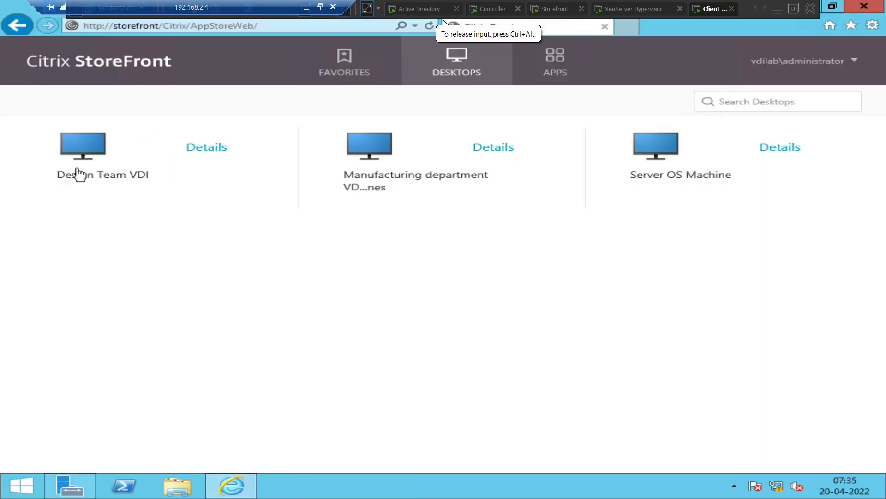
Try launching Design Team VDI three more times, dismissing each cannot-start error
click(78, 151)
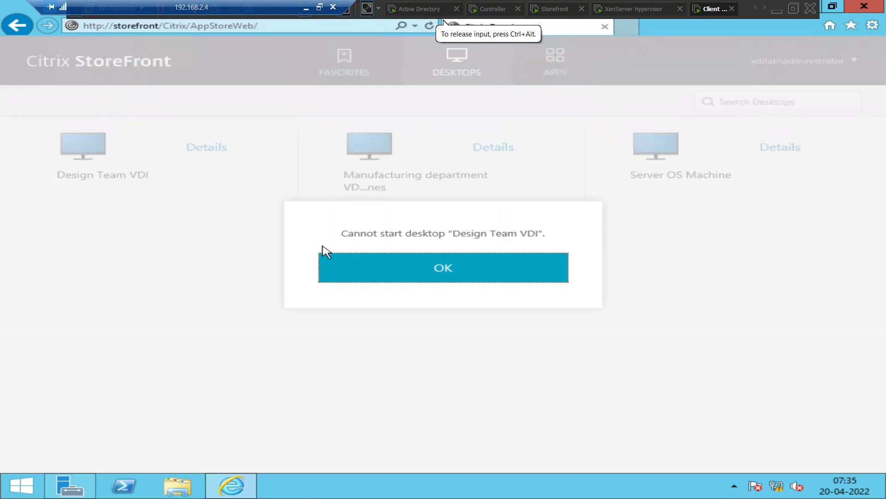
click(484, 272)
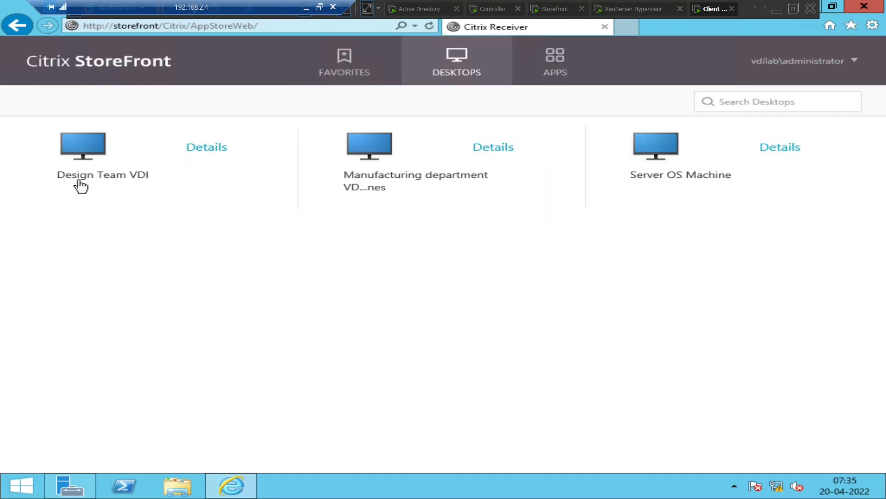
click(83, 152)
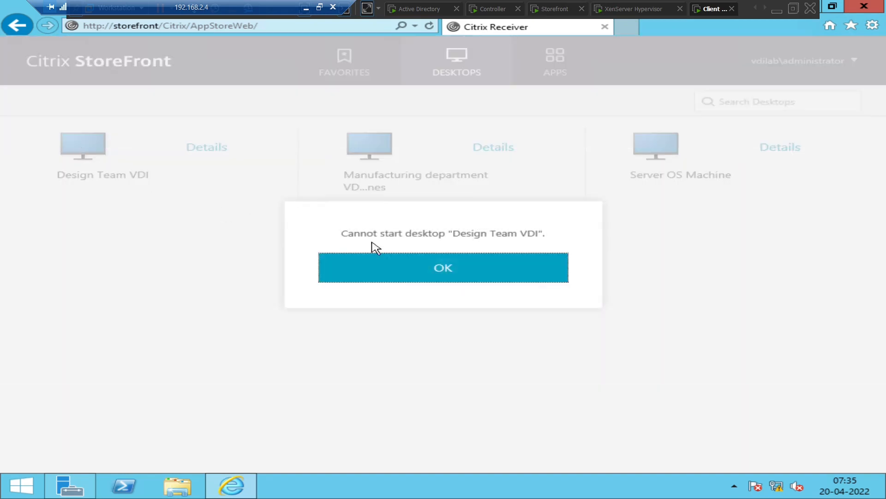
click(444, 272)
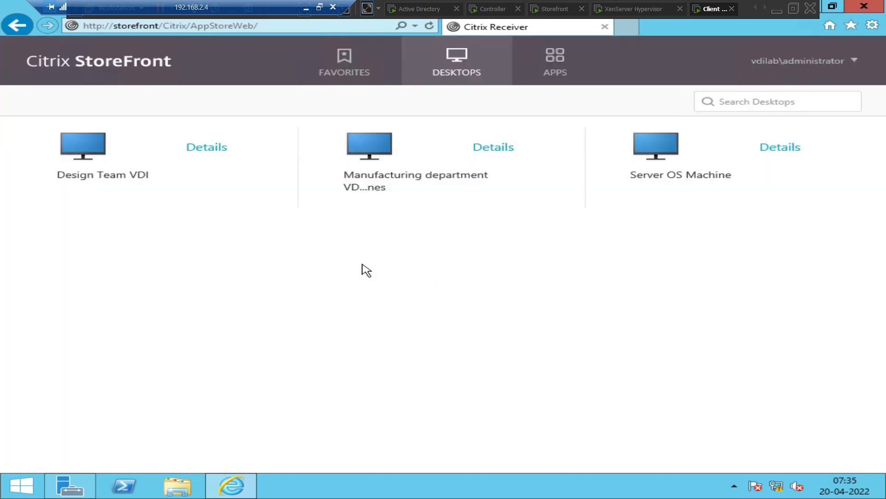
click(89, 151)
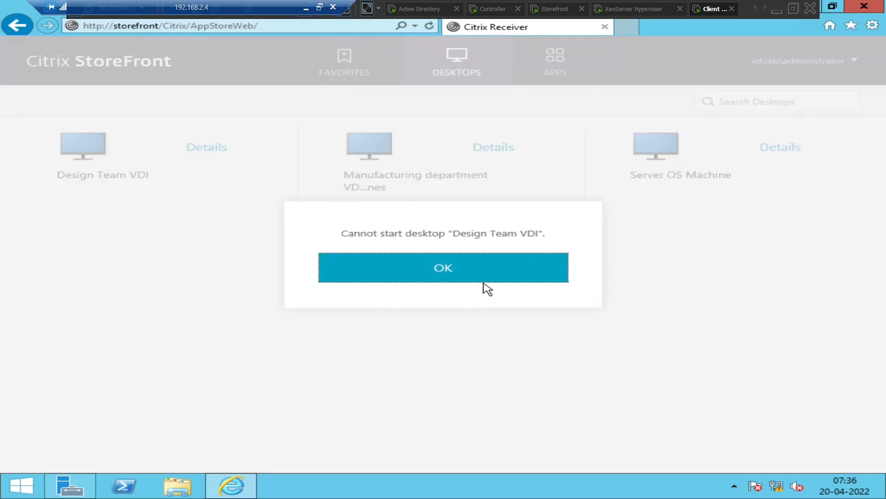
click(480, 279)
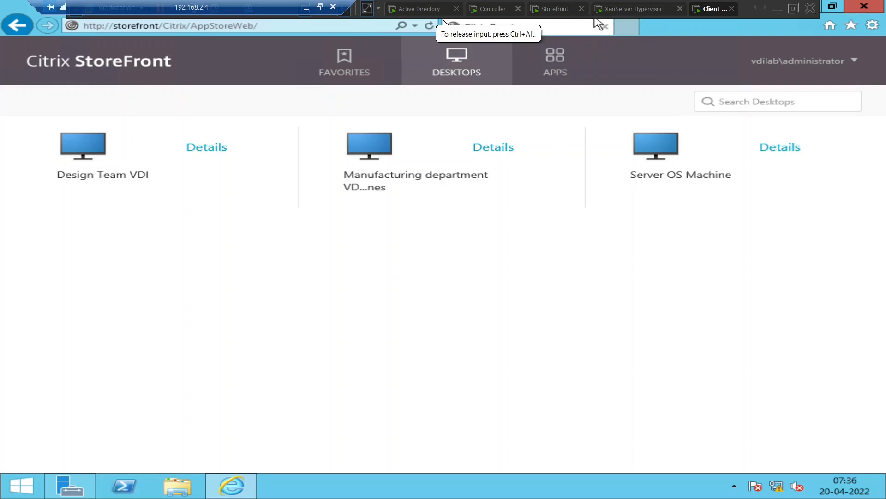
click(489, 11)
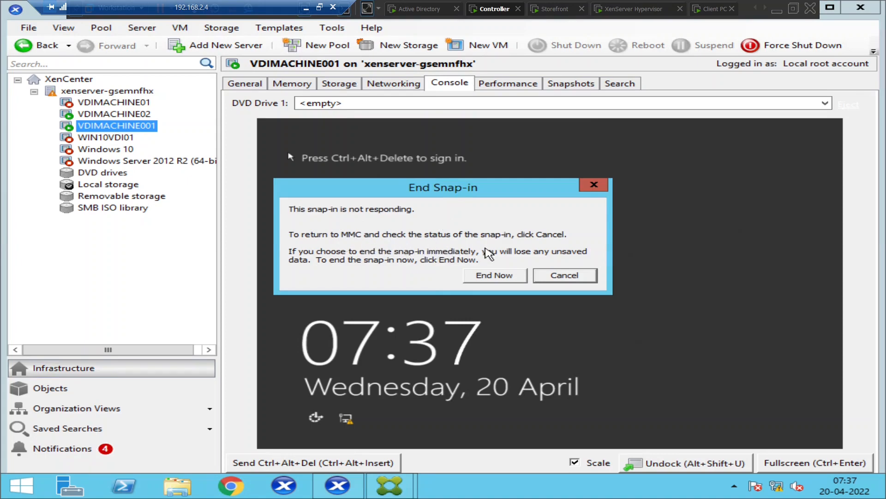
Keep the unresponsive snap-in running and open Delivery Groups in Citrix Studio with wider panes
click(564, 274)
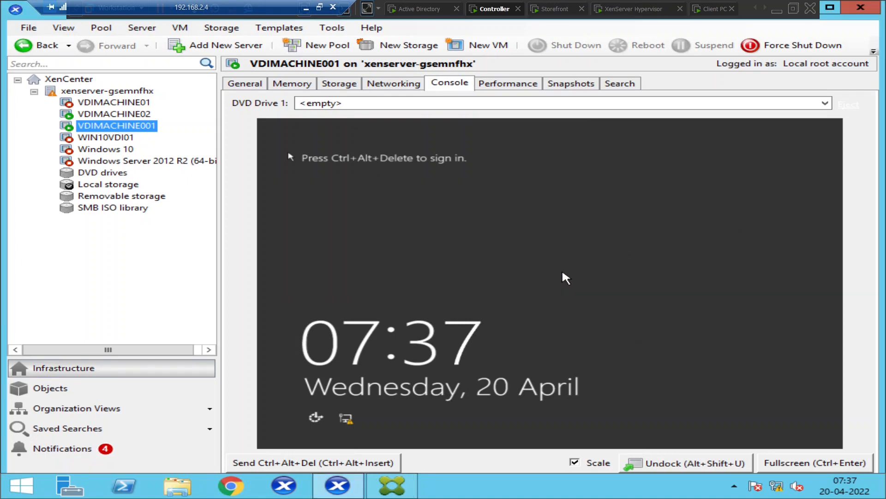
click(406, 484)
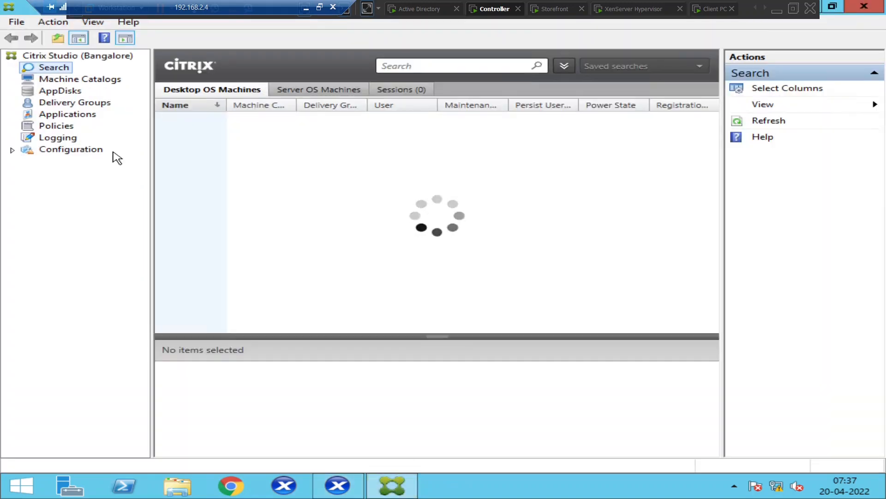
click(13, 150)
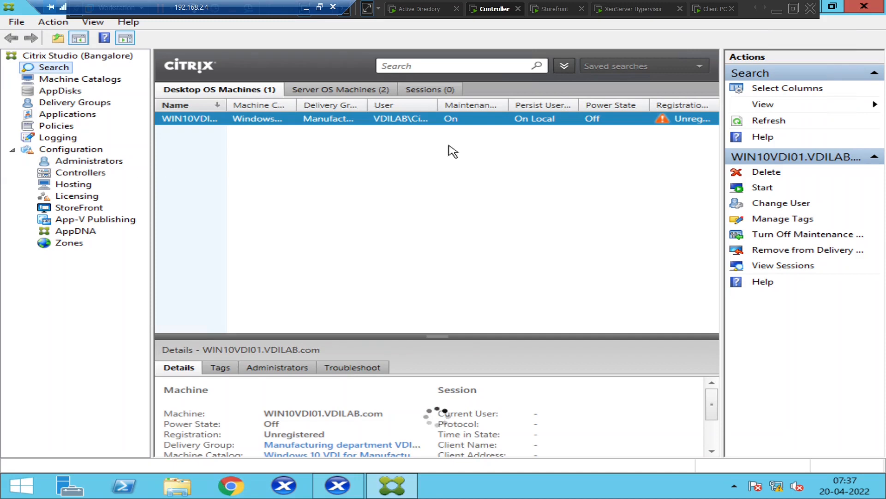
drag(723, 174, 770, 173)
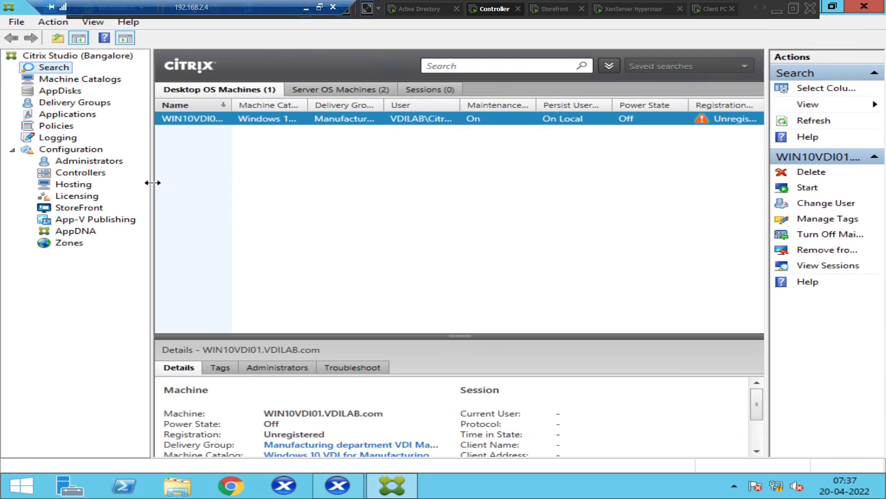
drag(153, 183, 129, 183)
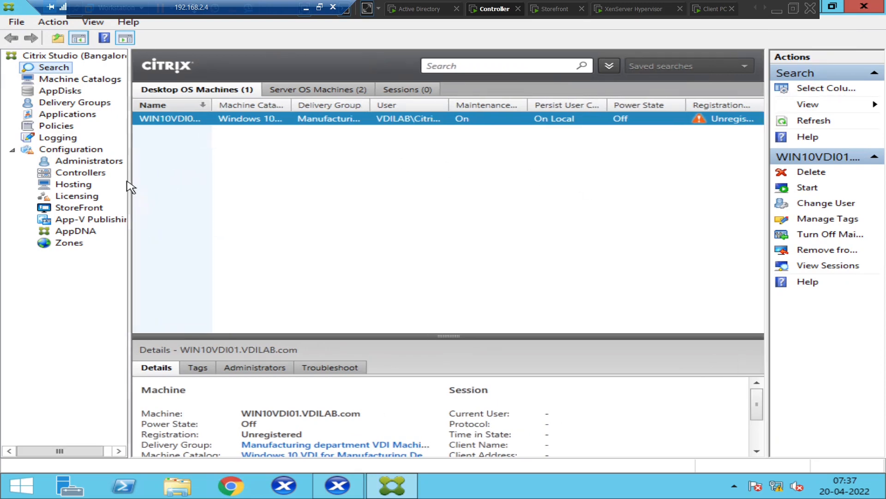
click(81, 106)
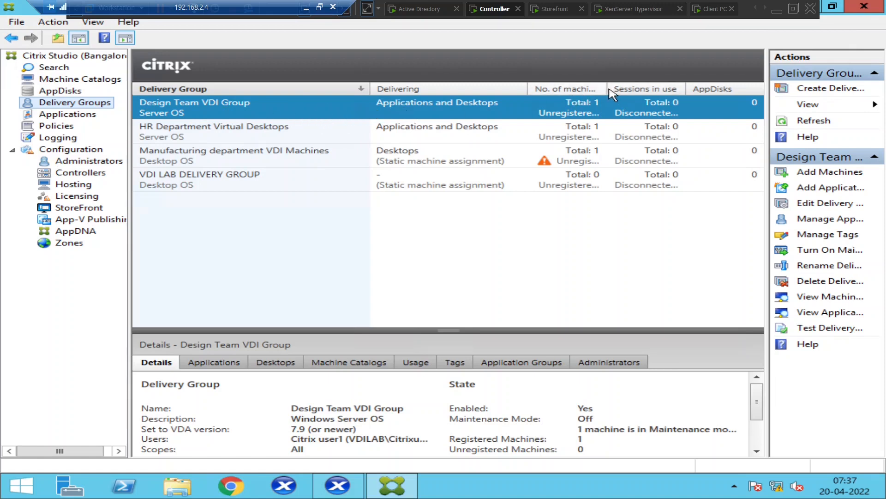
Inspect the machines in Design Team VDI Group and HR Department Virtual Desktops, widening columns
drag(606, 87, 647, 87)
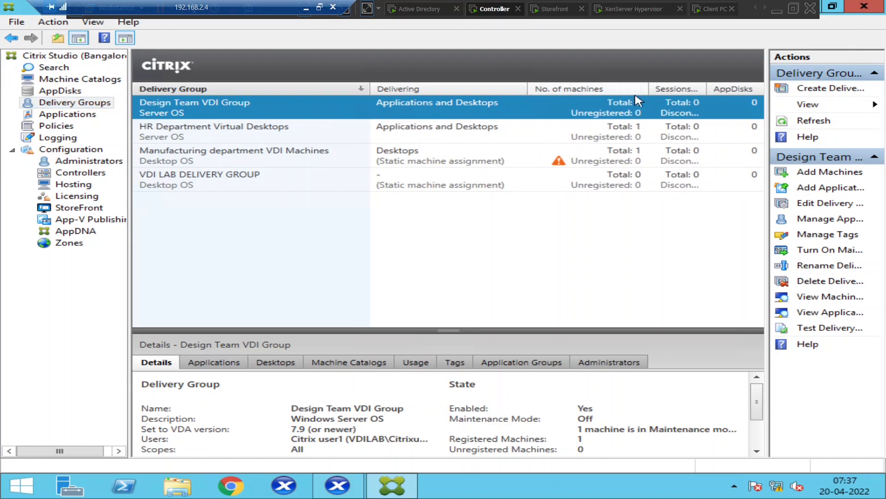
double_click(416, 106)
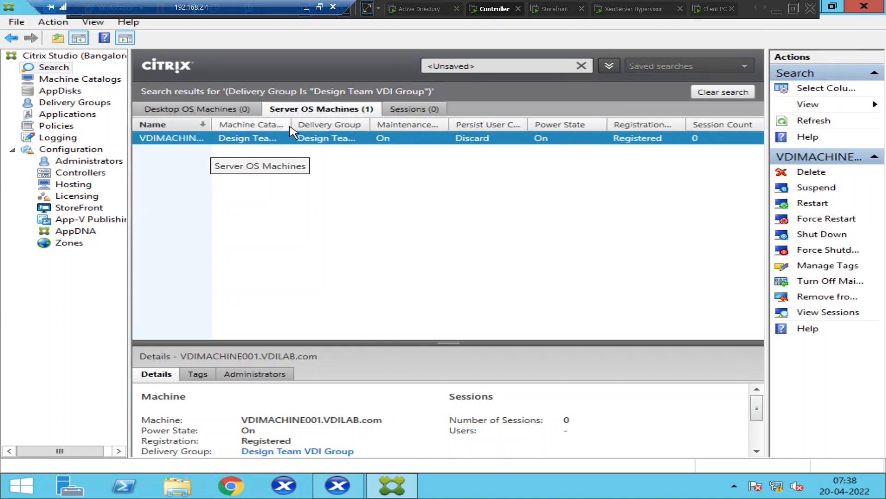
drag(291, 125, 351, 125)
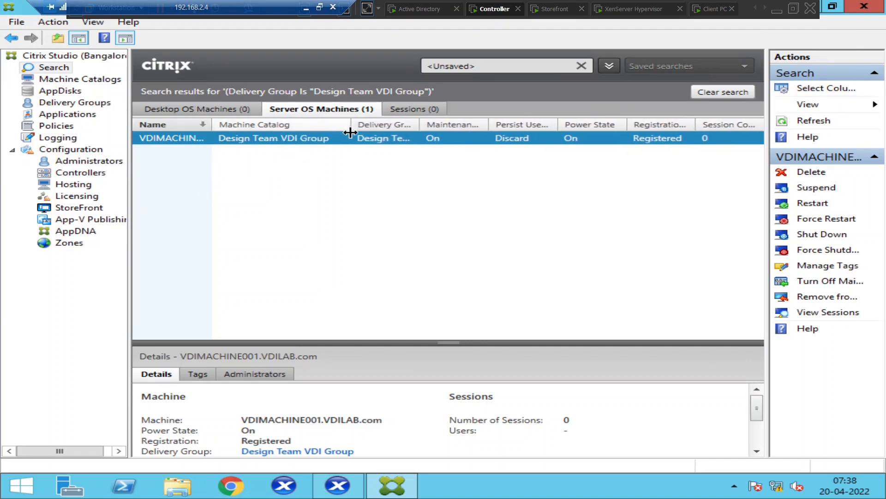
click(76, 105)
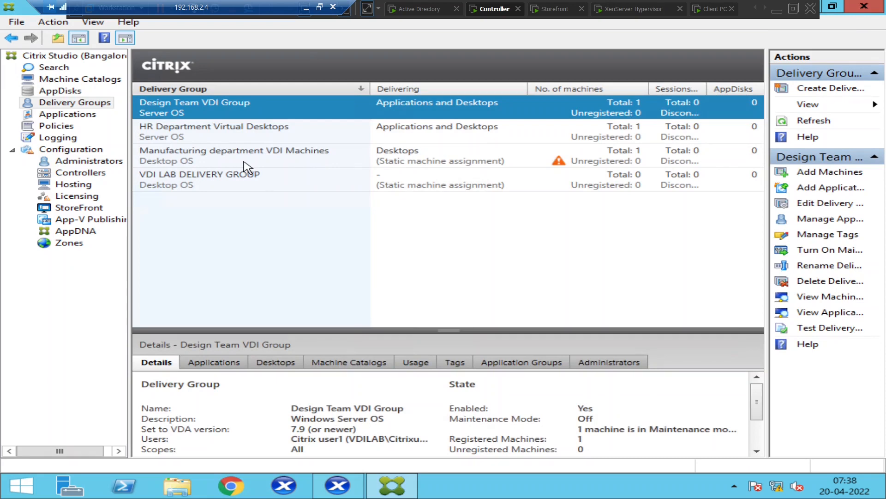
double_click(229, 138)
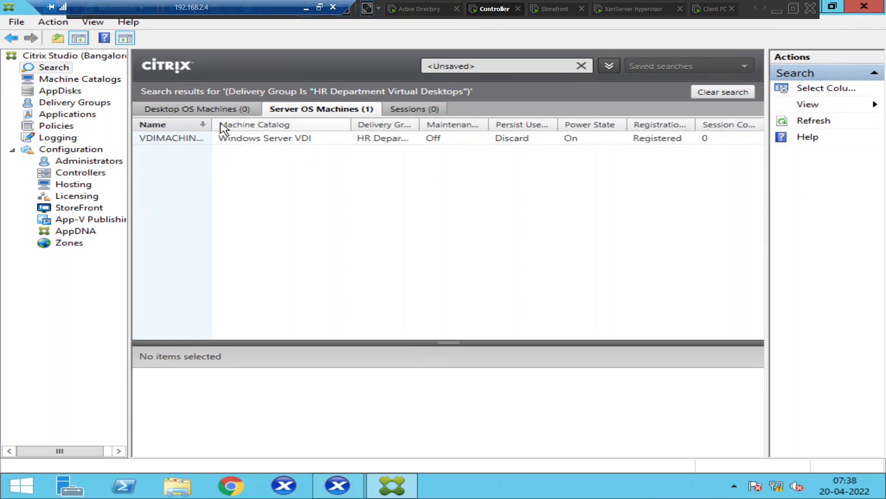
drag(211, 124, 288, 124)
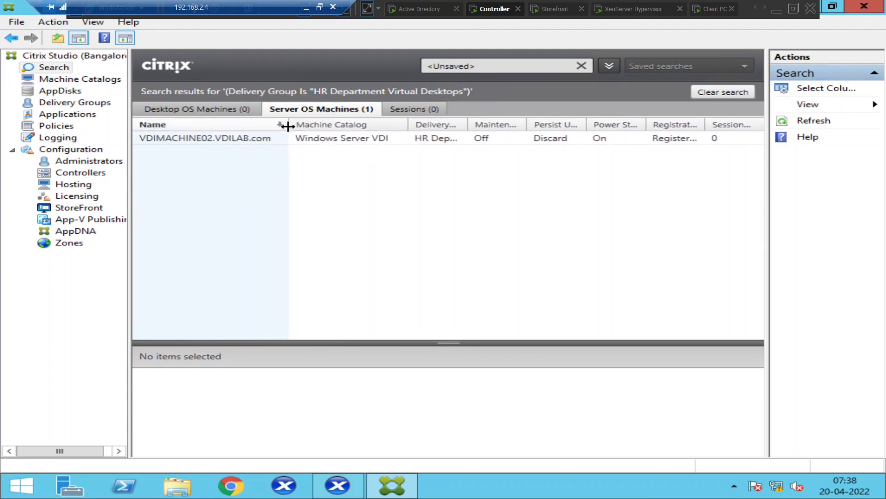
Retry Design Team VDI, then launch Server OS Machine and minimize its Desktop Viewer
click(712, 10)
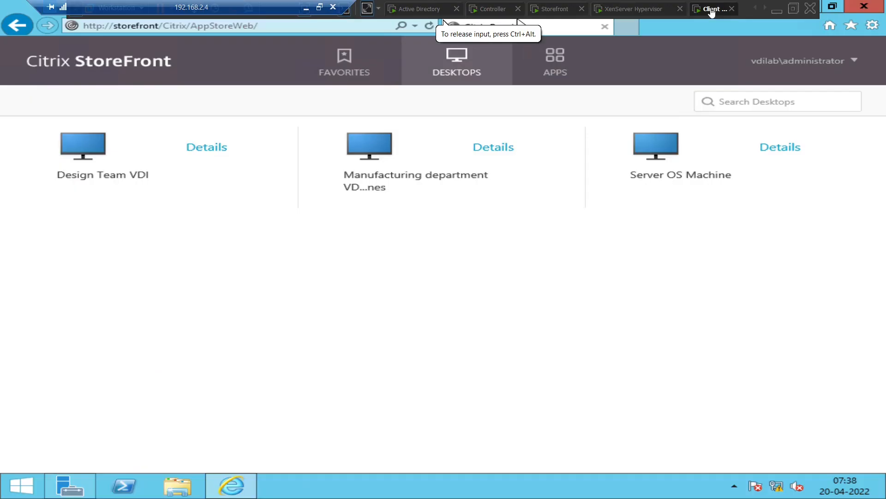
click(79, 152)
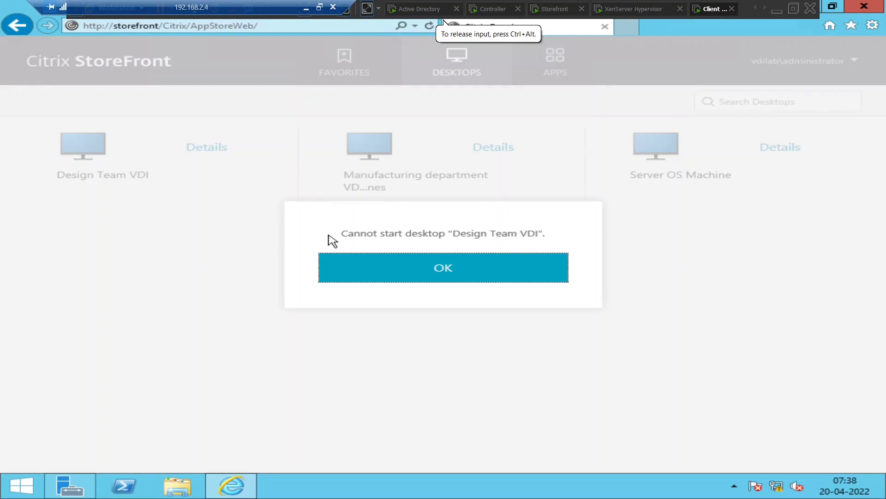
click(428, 278)
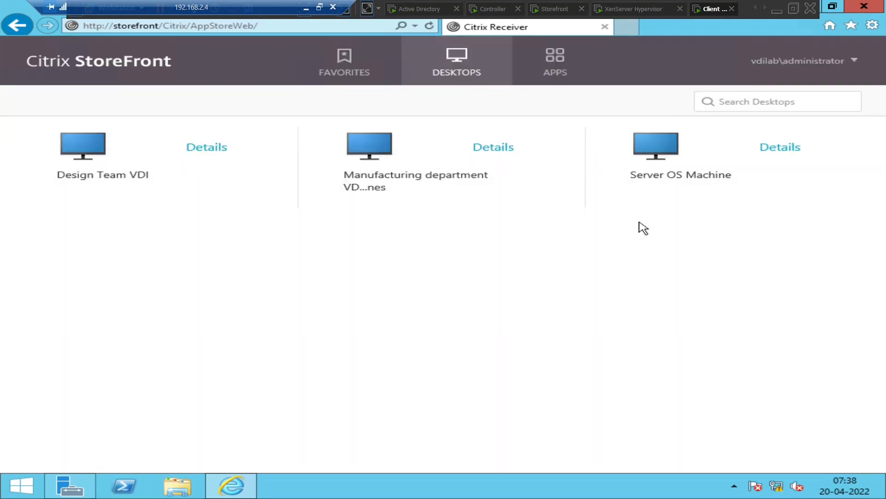
click(656, 157)
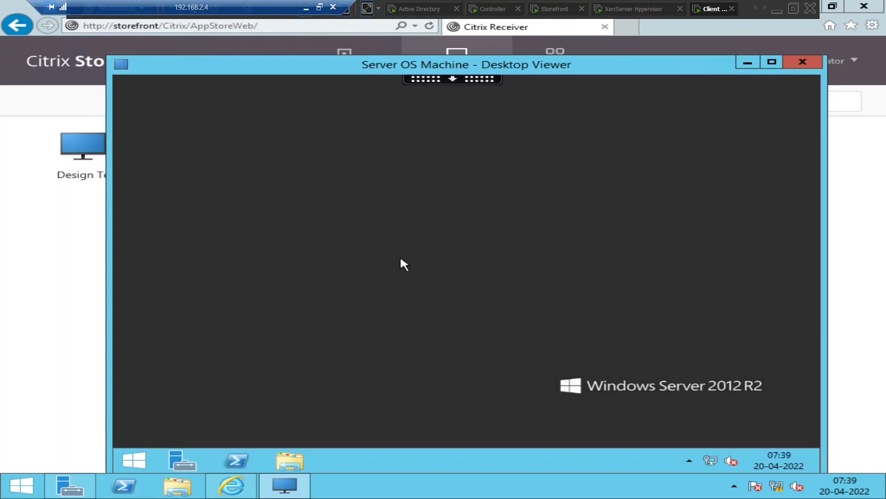
click(749, 63)
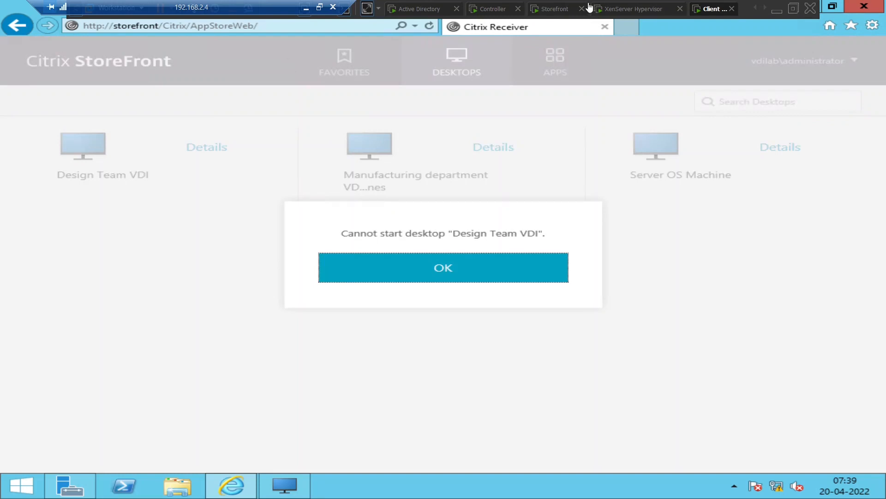
In Citrix Studio, refresh the search and list the machines in Design Team VDI Group
click(490, 9)
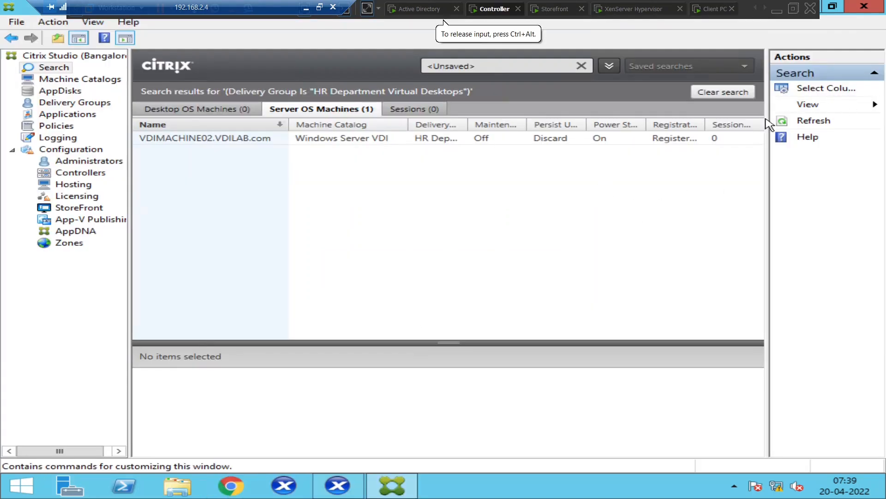
click(810, 123)
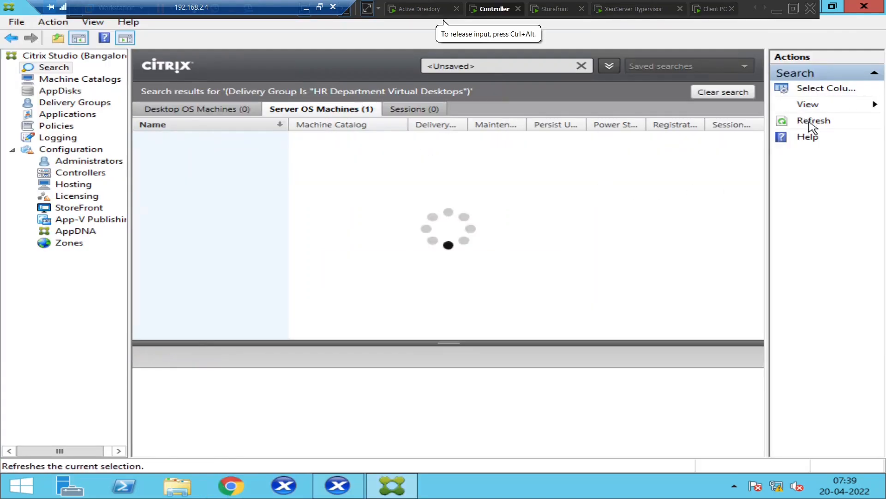
click(83, 106)
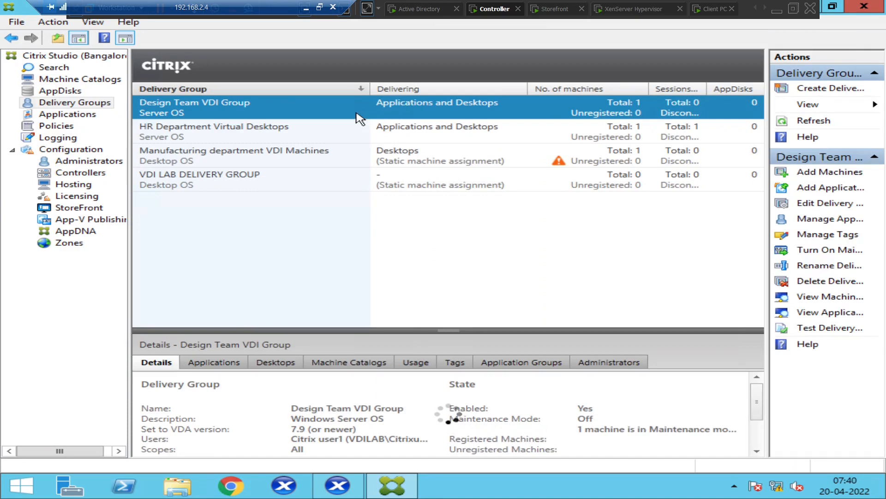
double_click(360, 116)
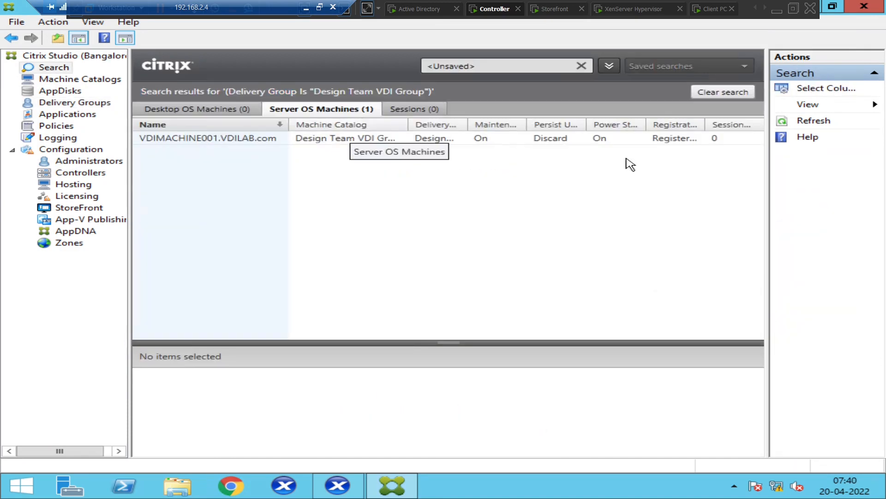
On the Client PC, retry the Design Team VDI desktop and dismiss both cannot-start errors
click(707, 11)
click(451, 272)
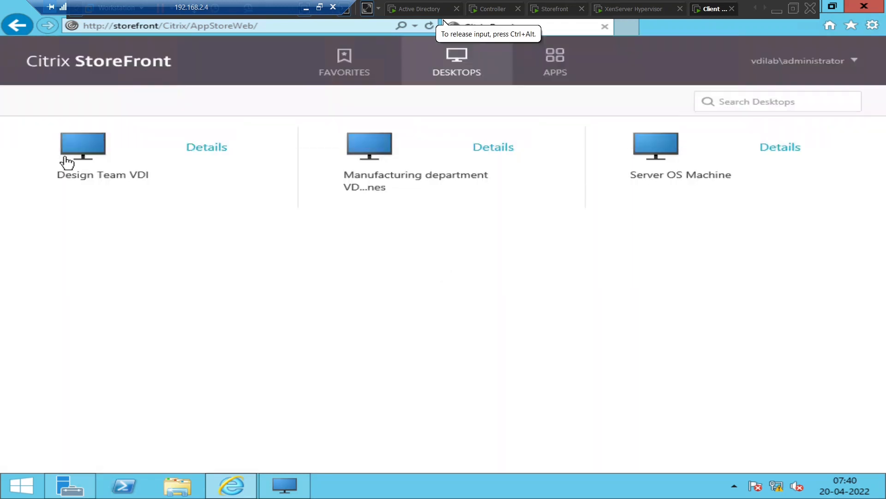
click(83, 153)
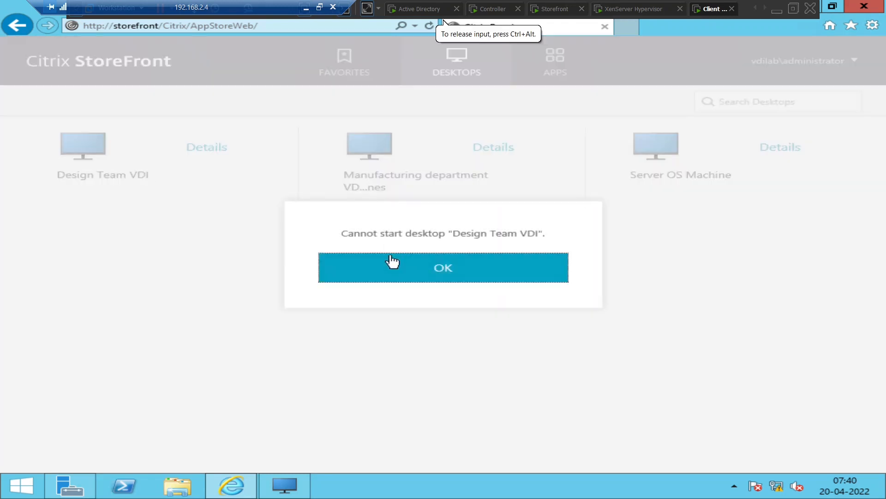
click(392, 261)
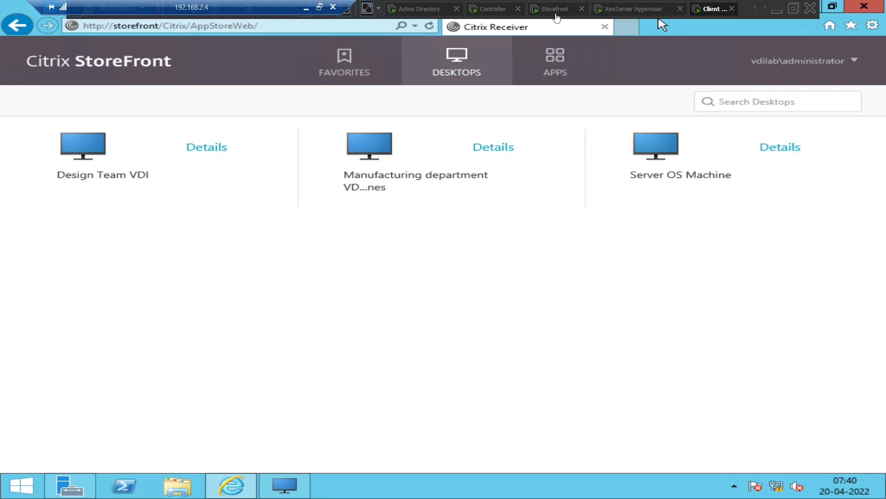
Back in Studio, select VDIMACHINE001 and enlarge its details pane
click(493, 10)
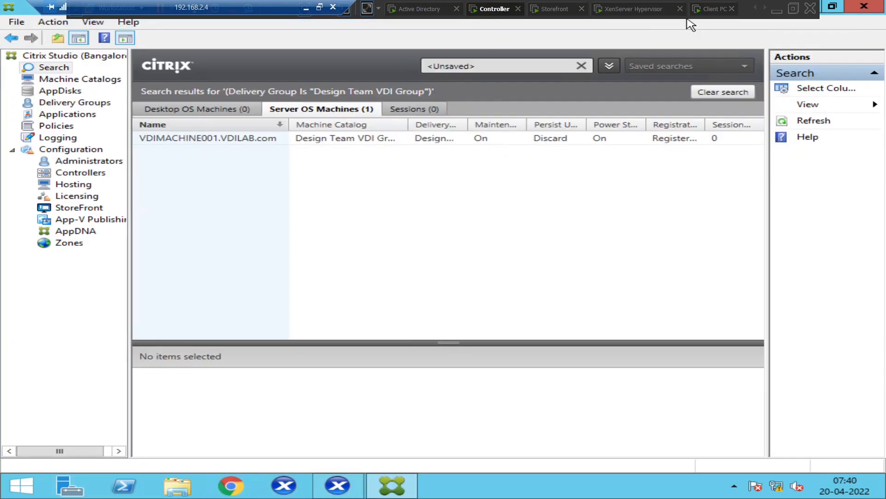
click(410, 139)
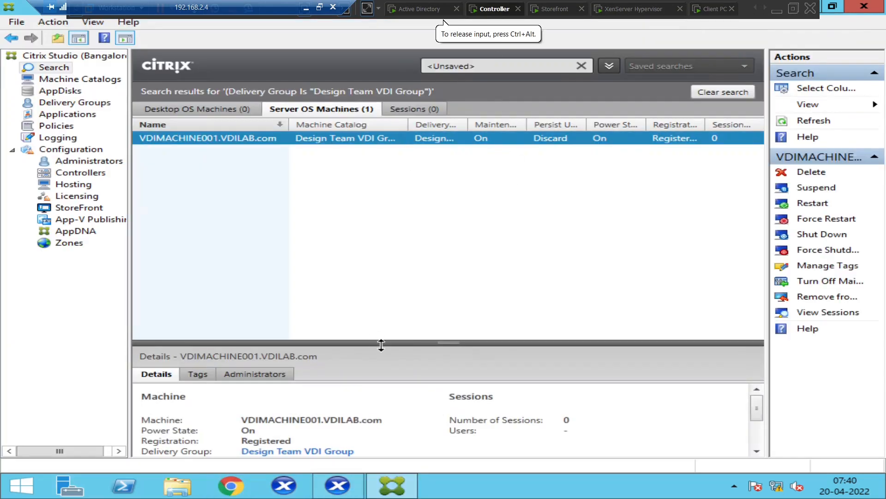
drag(445, 343, 444, 275)
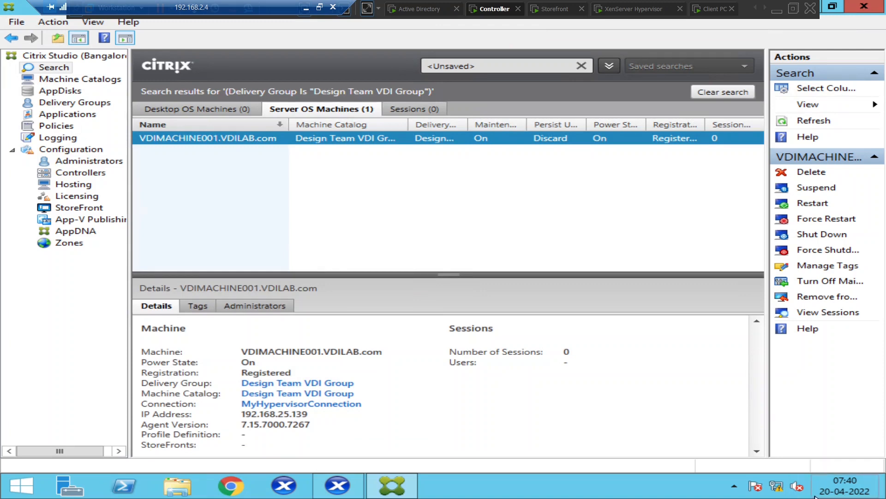
Launch Remote Desktop Connection by searching for mstsc
mouse_move(851, 493)
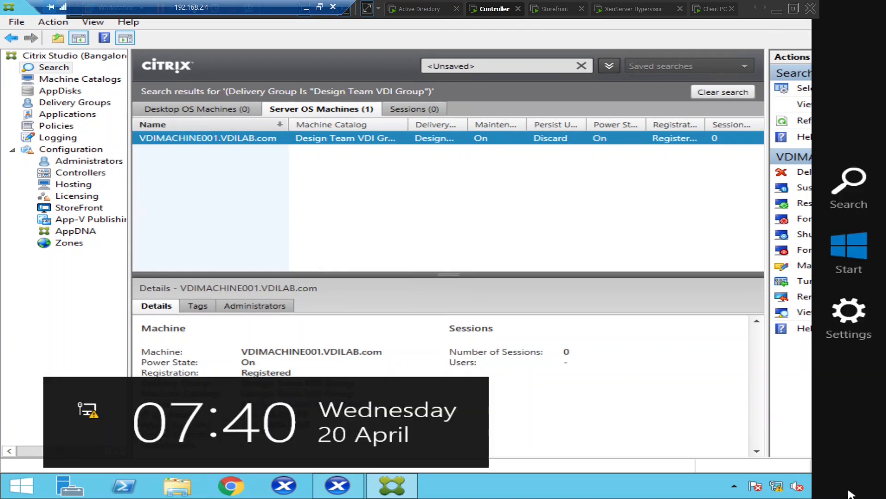
click(862, 193)
text(mstsc)
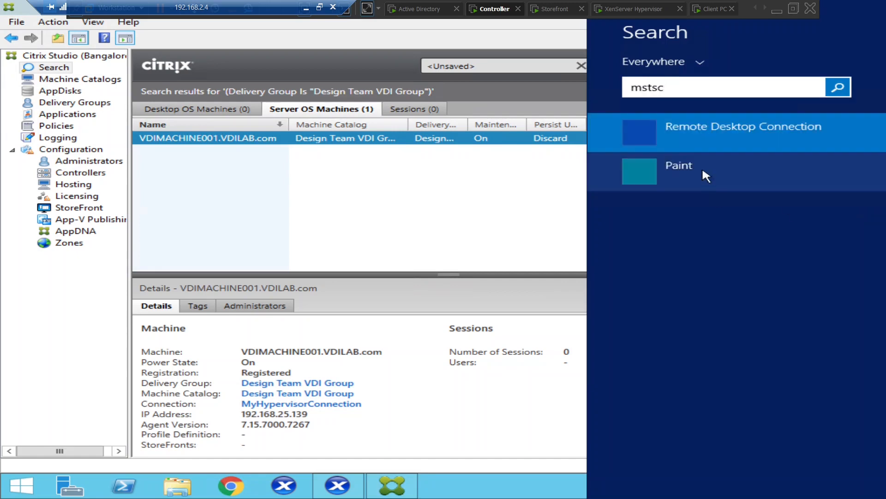
click(697, 133)
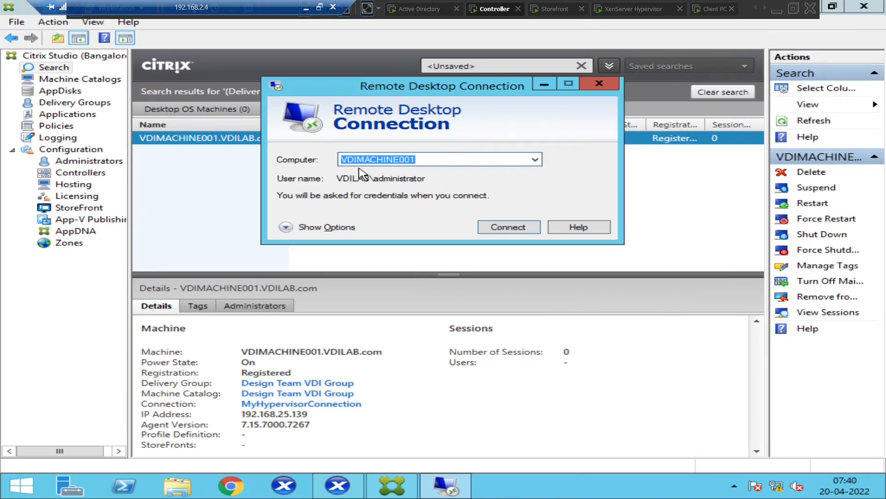
Connect to VDIMACHINE001 and submit the administrator password
click(439, 159)
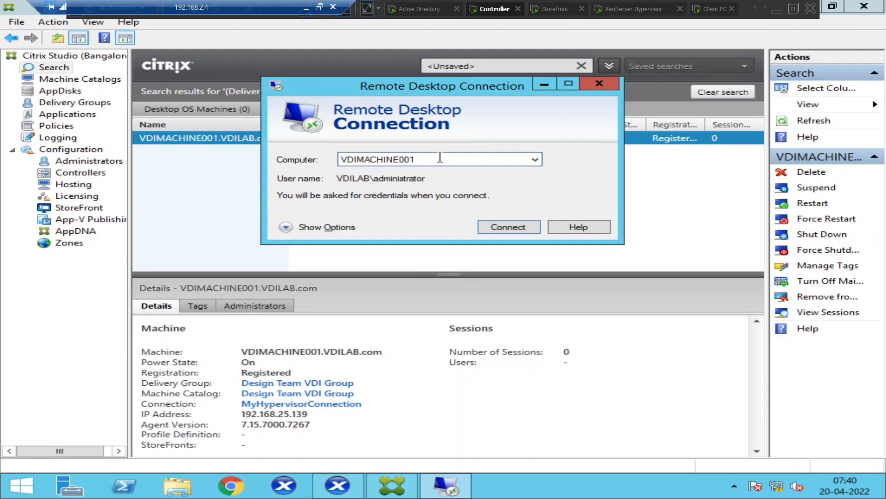
click(511, 231)
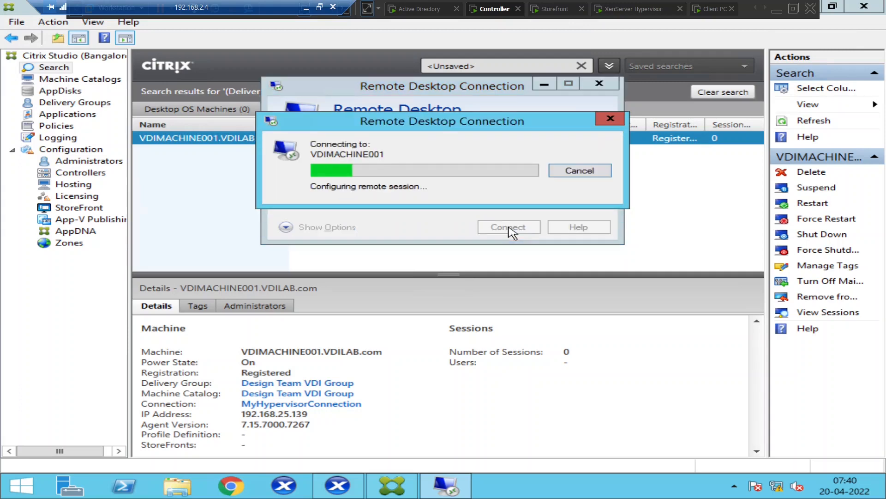
click(577, 171)
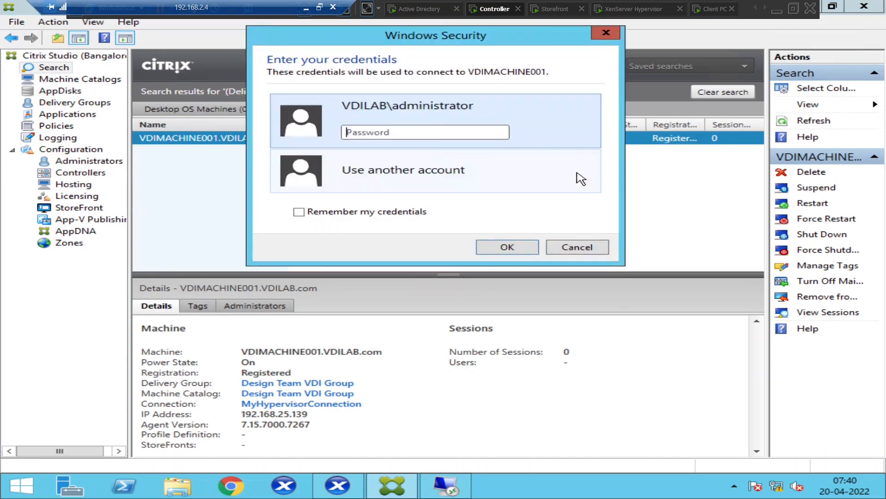
click(384, 135)
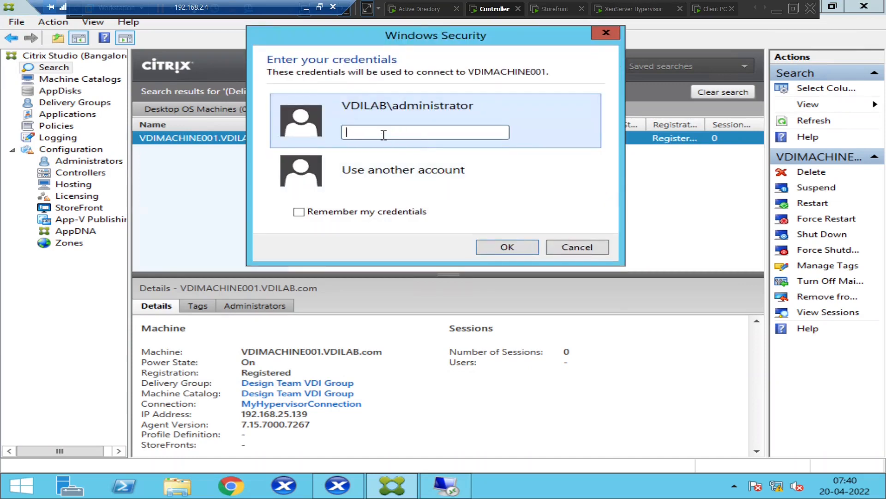
text(P@••••••••)
key(Return)
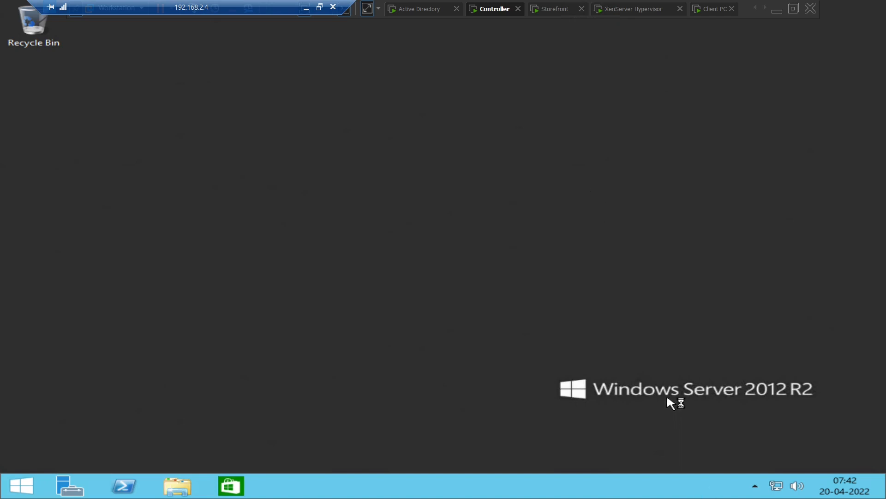
Inside the VM, search 'serv' and launch the Services console
click(443, 21)
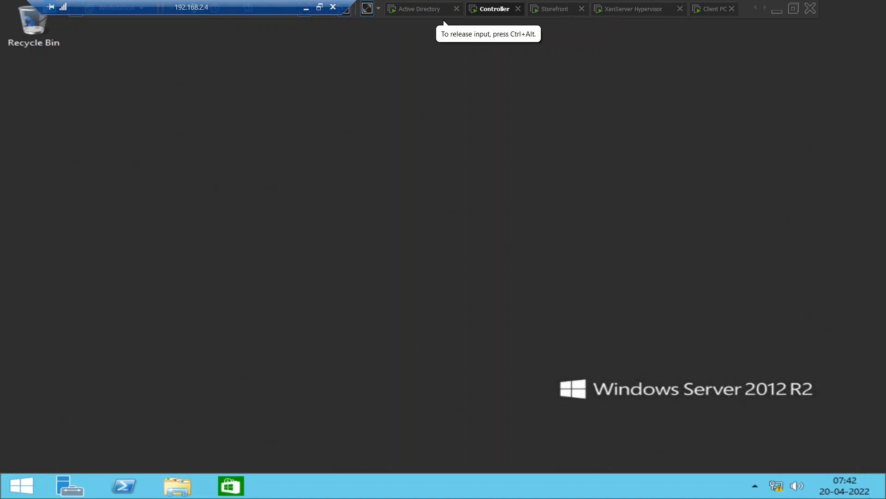
mouse_move(881, 494)
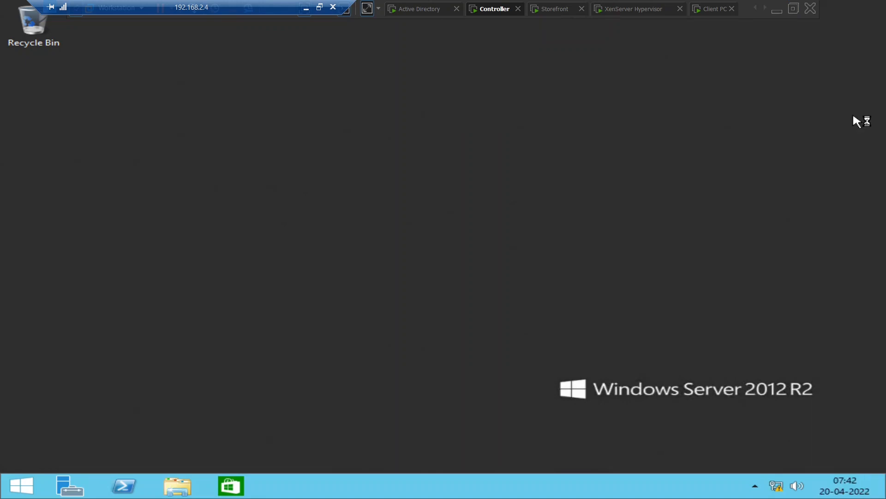
key(super+s)
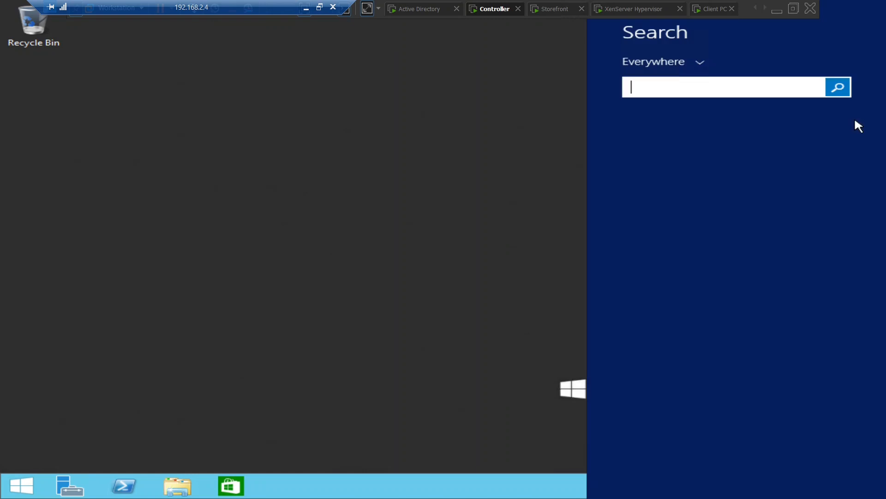
text(server Manager)
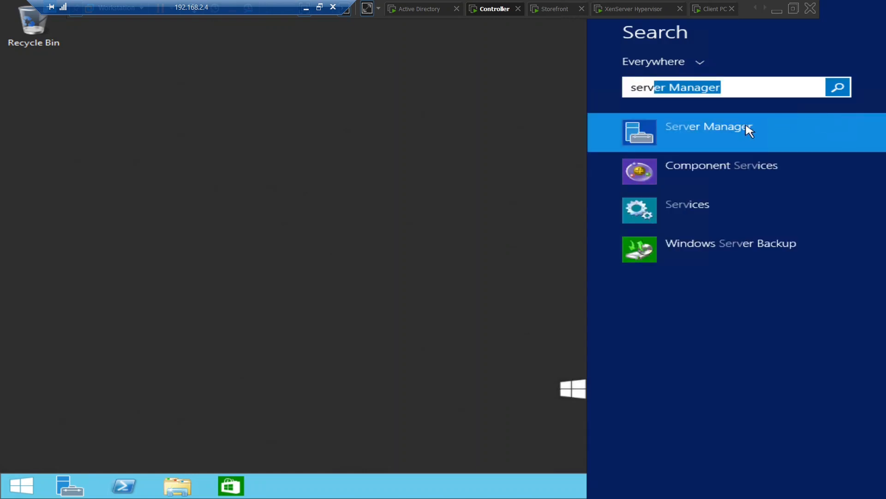
click(689, 208)
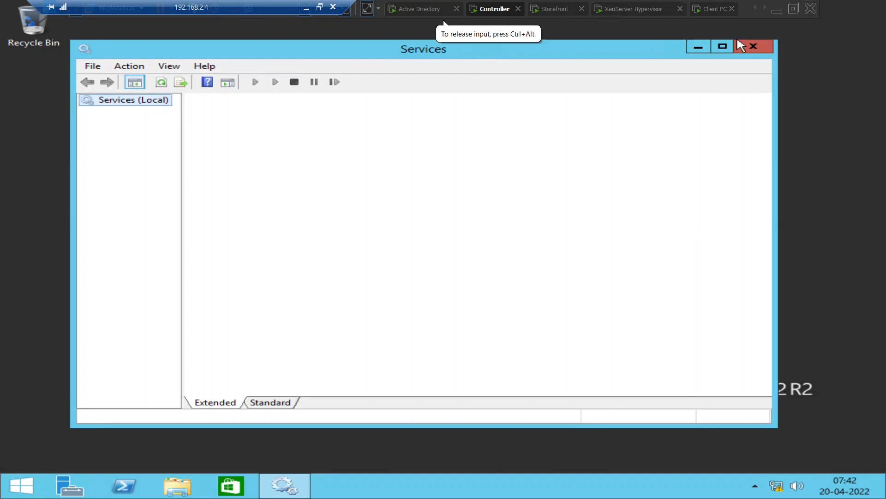
Maximize Services, sort by Startup Type, and check the Citrix Desktop, Device Redirector and EUEM services
click(724, 46)
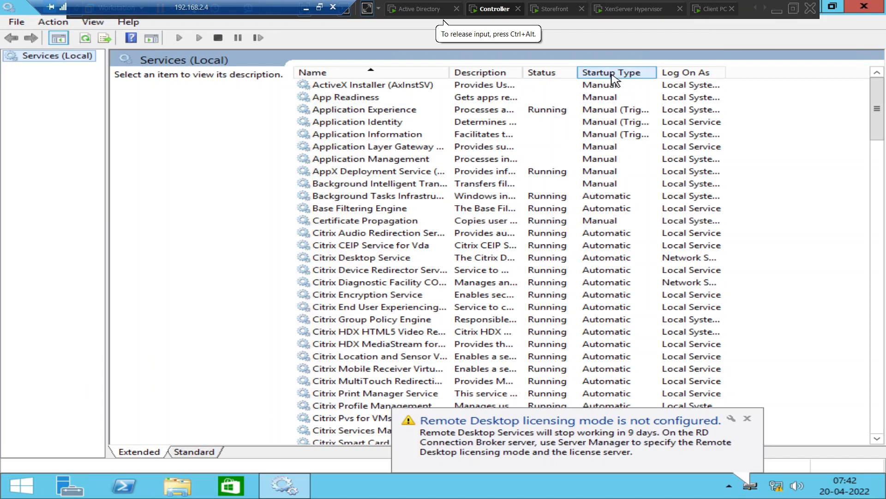
click(614, 74)
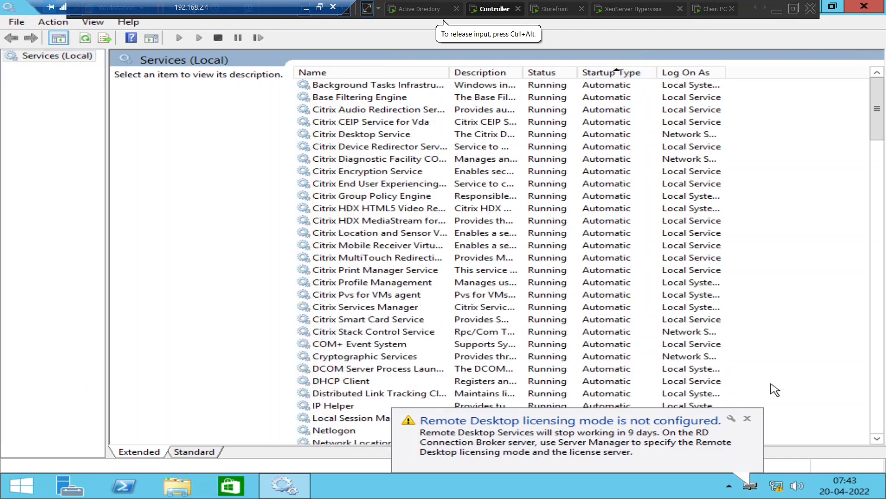
click(748, 418)
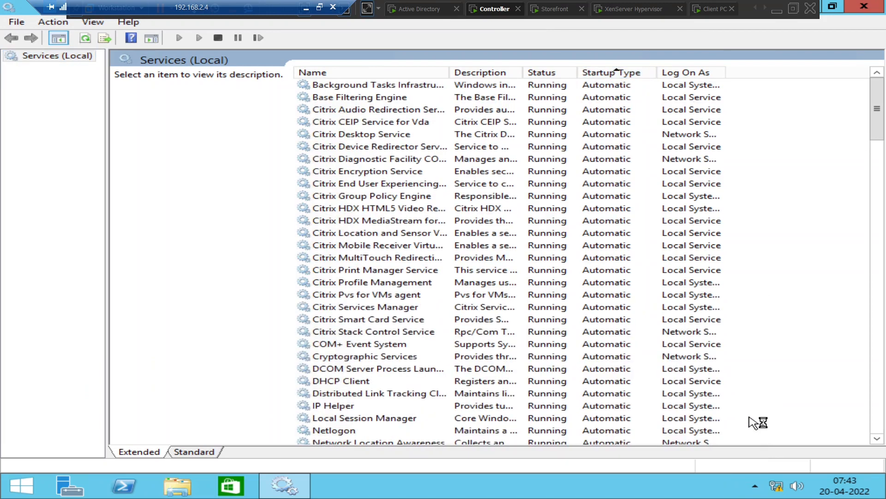
click(380, 135)
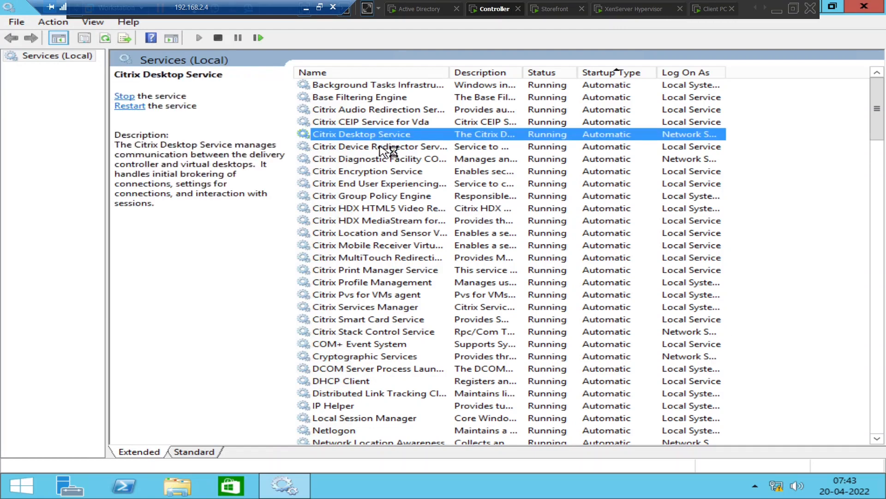
click(379, 147)
click(389, 185)
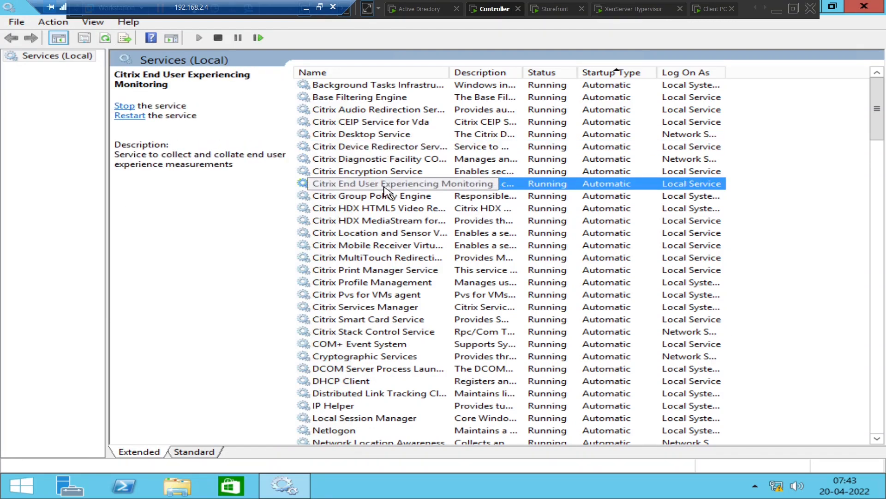
Retry Design Team VDI twice in StoreFront, dismiss both errors, and return to the controller
click(711, 10)
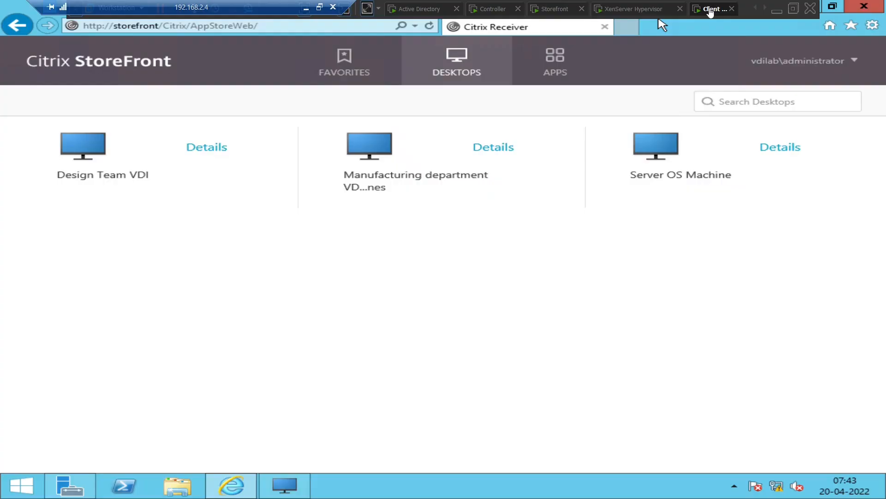
click(74, 153)
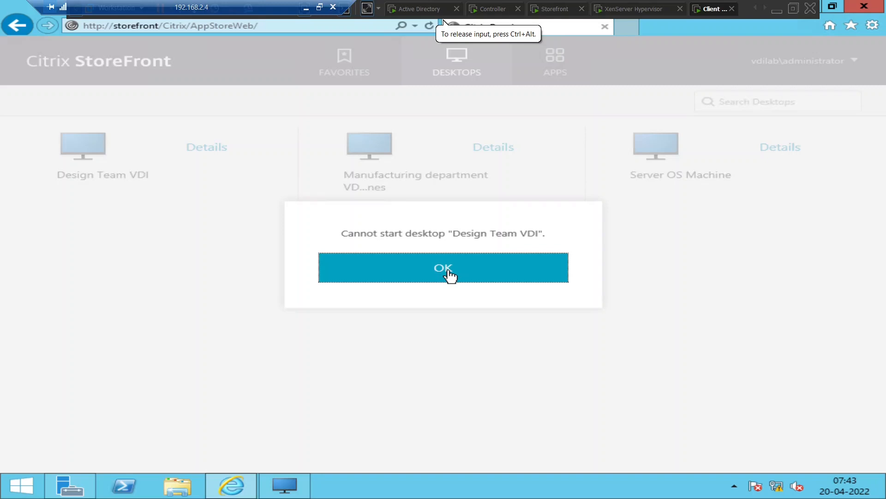
click(448, 271)
click(89, 151)
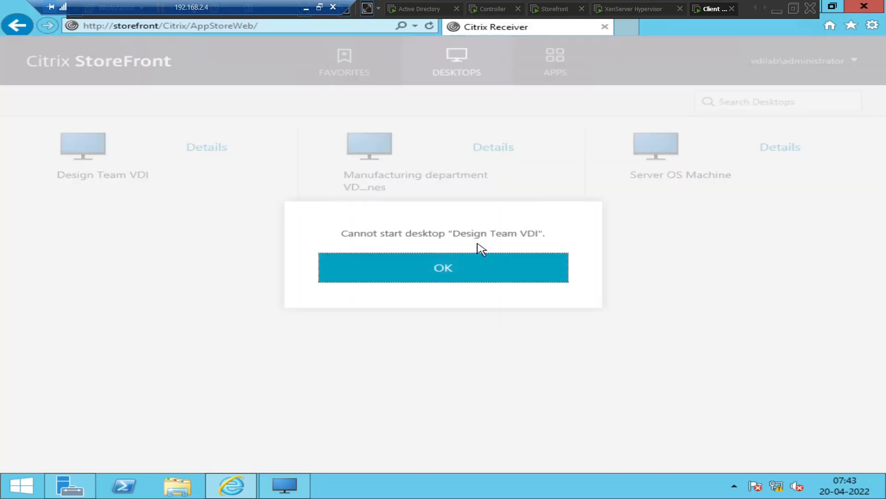
click(479, 273)
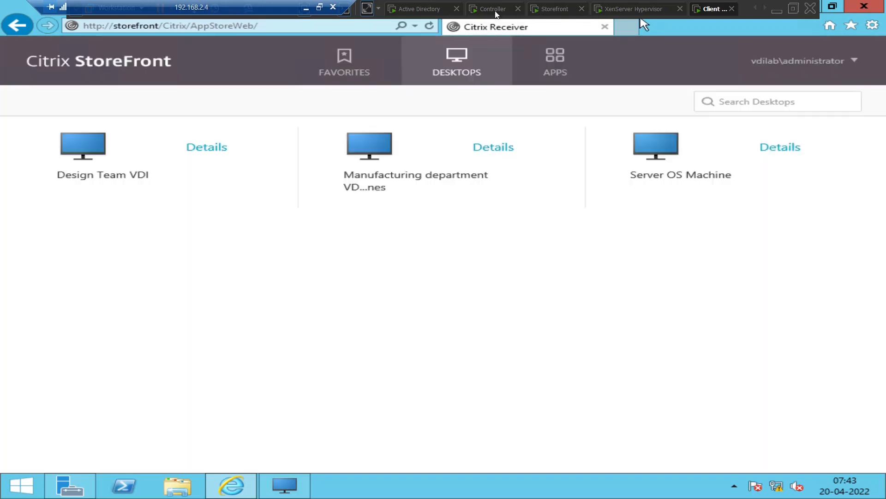
click(495, 10)
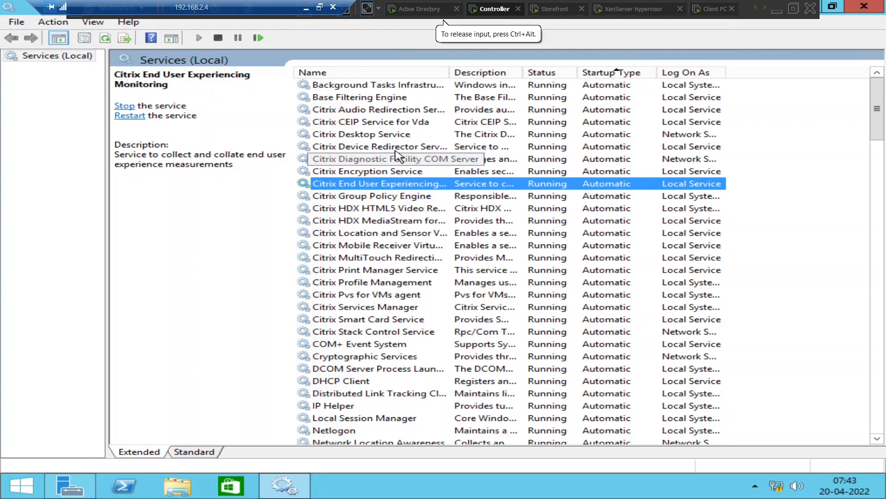
Restart the Citrix Desktop Service from the Services console
click(379, 135)
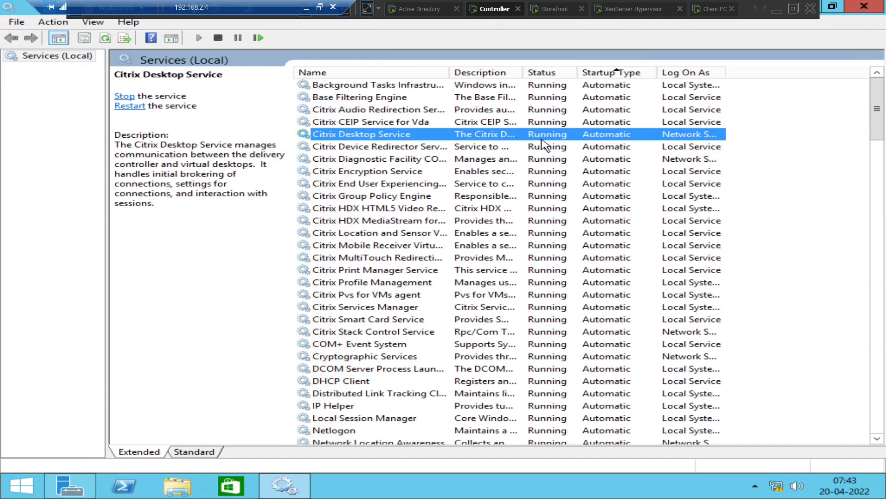
click(129, 106)
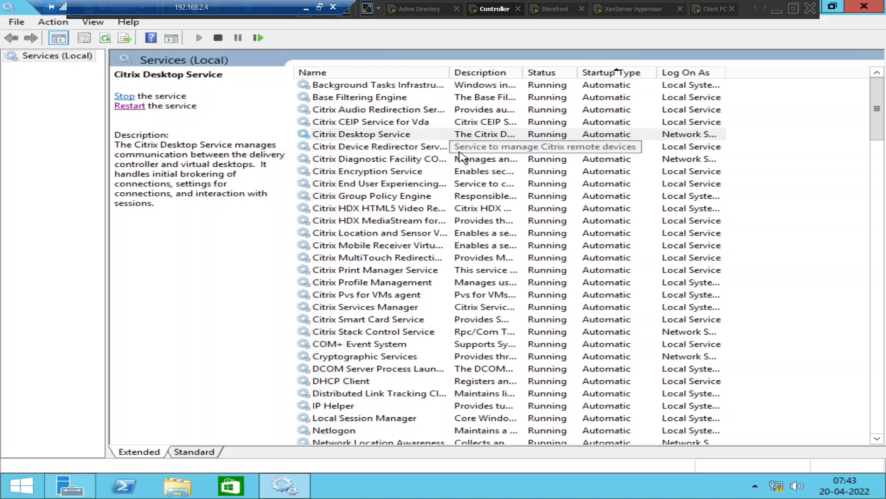
click(729, 13)
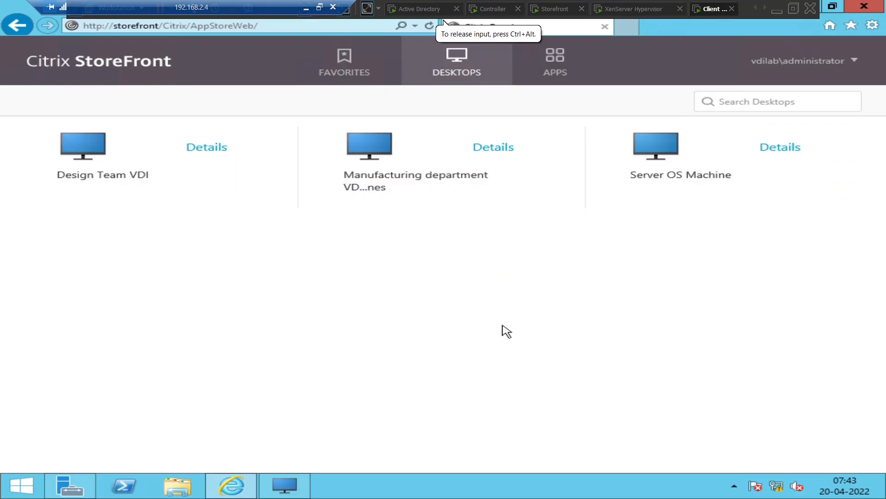
Launch Design Team VDI twice, dismissing both cannot-start errors, then show the account menu
click(83, 155)
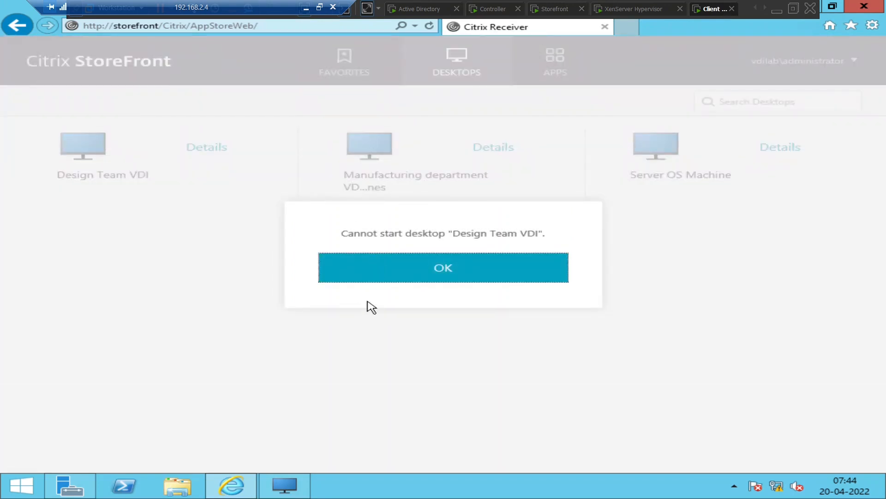
click(418, 277)
click(85, 152)
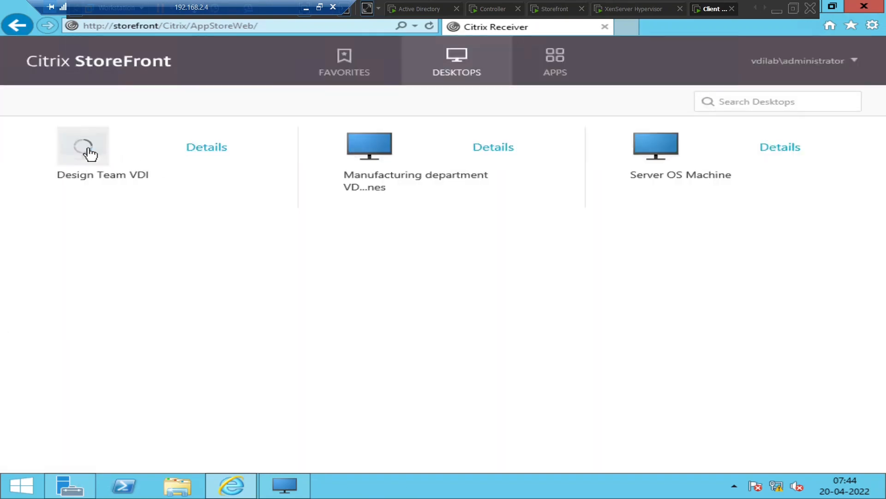
click(420, 276)
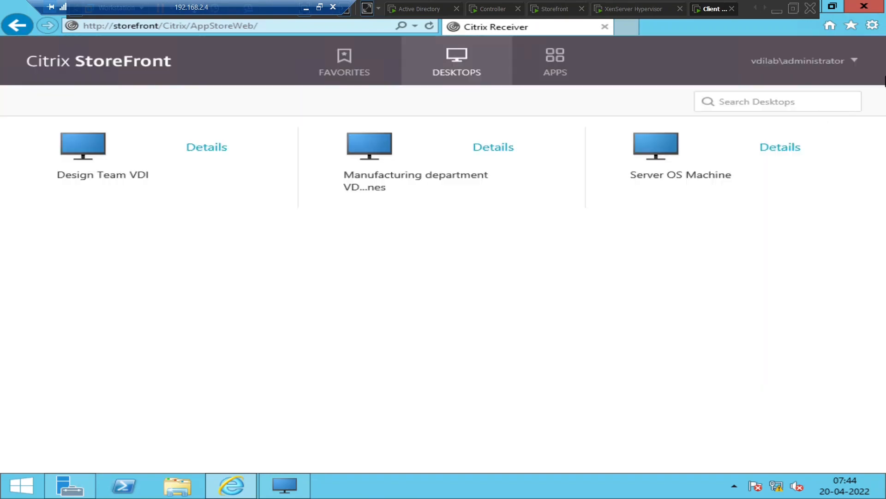
click(806, 74)
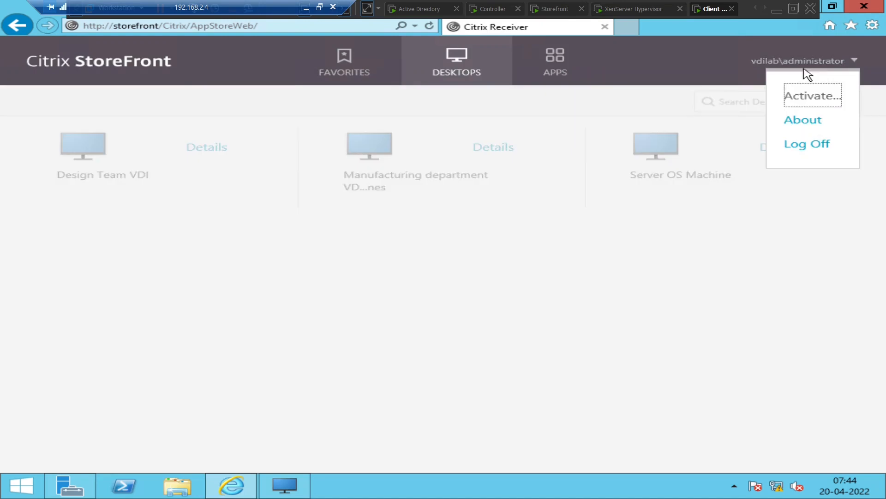
Log off StoreFront, sign back in as the domain administrator, and launch Design Team VDI
click(795, 144)
click(429, 277)
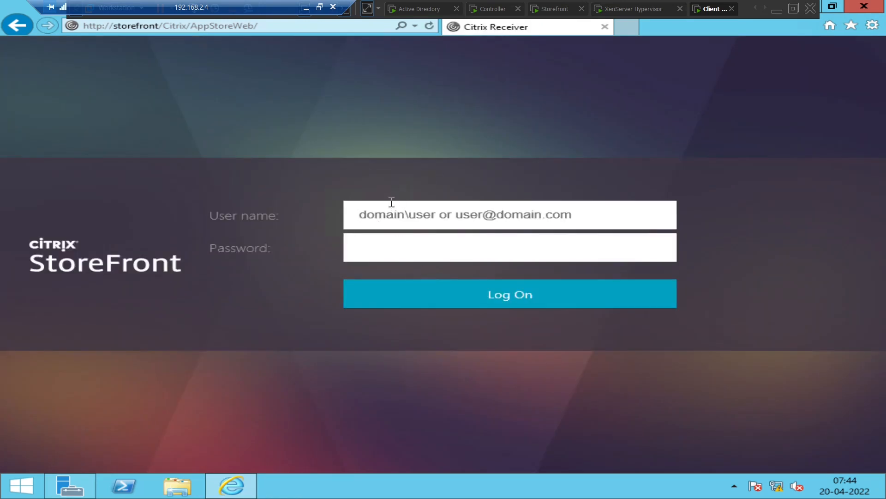
text(vdi)
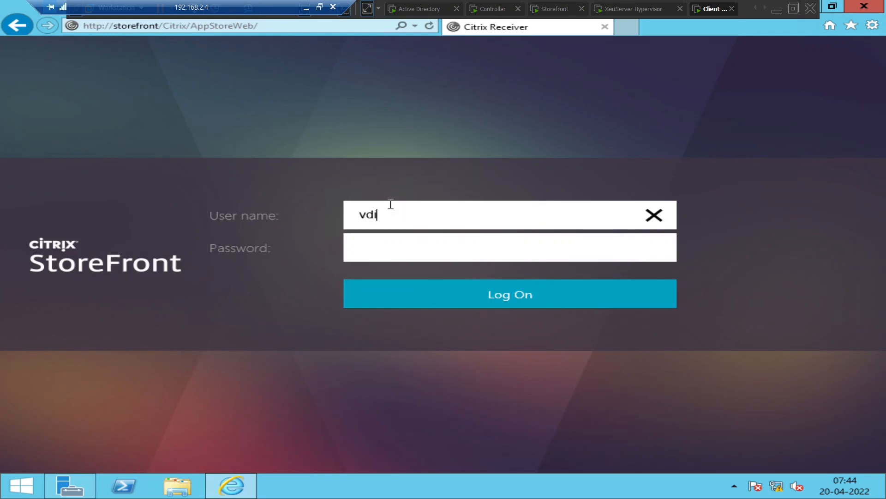
text(lab\administrat)
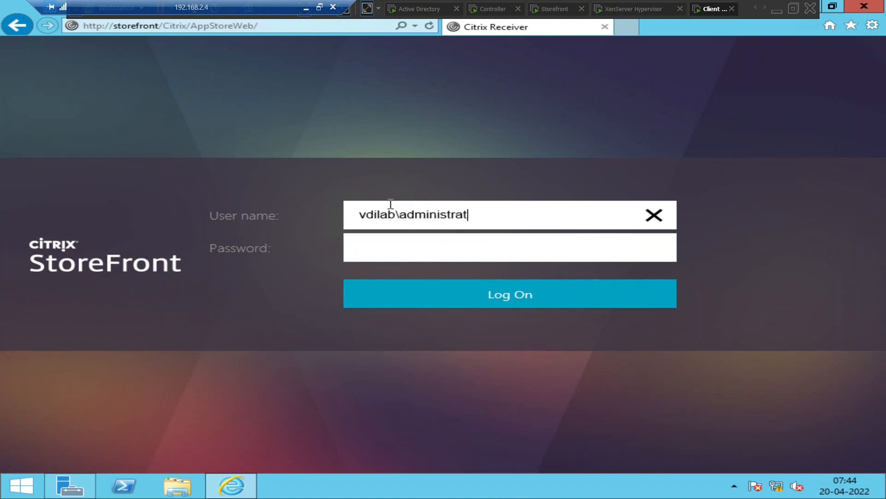
text(or)
key(Tab)
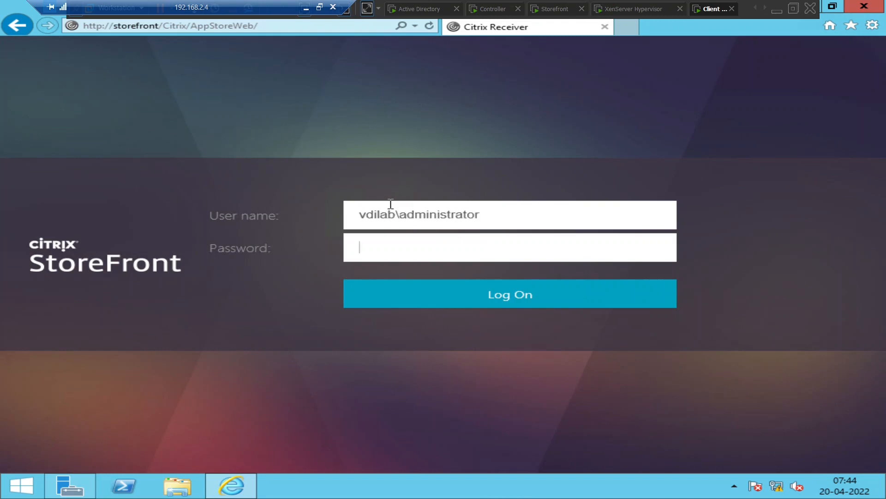
text(•)
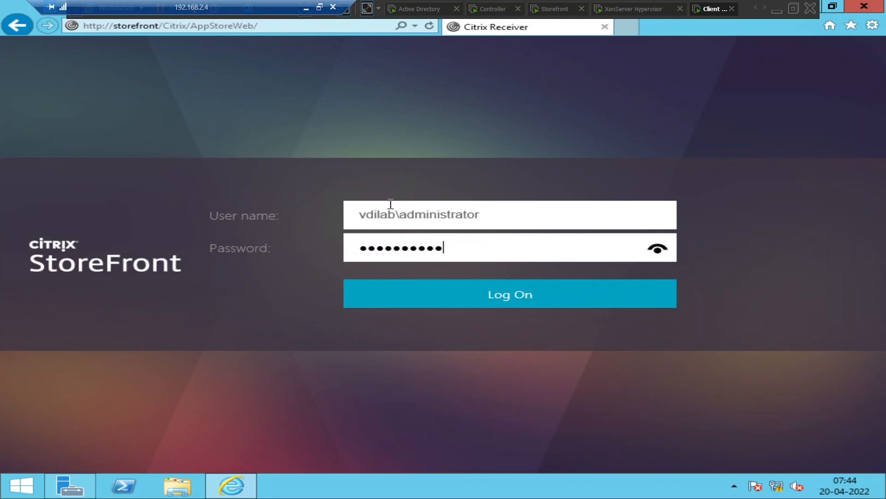
click(445, 294)
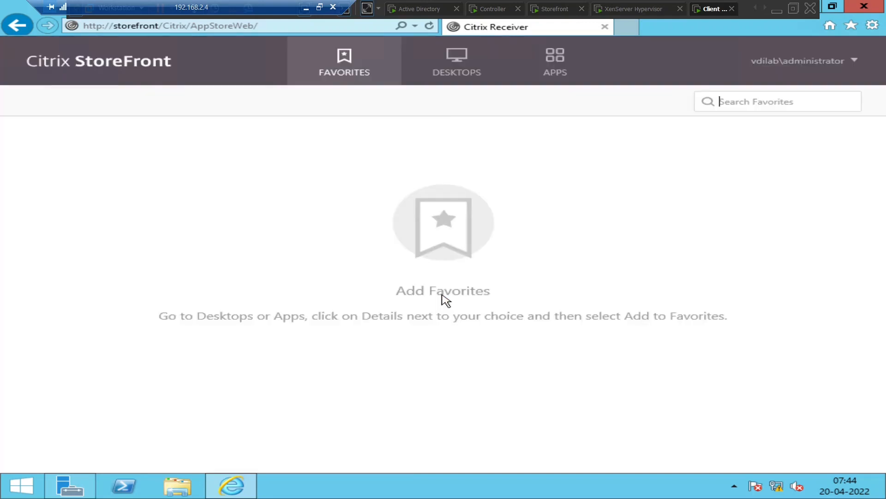
click(445, 73)
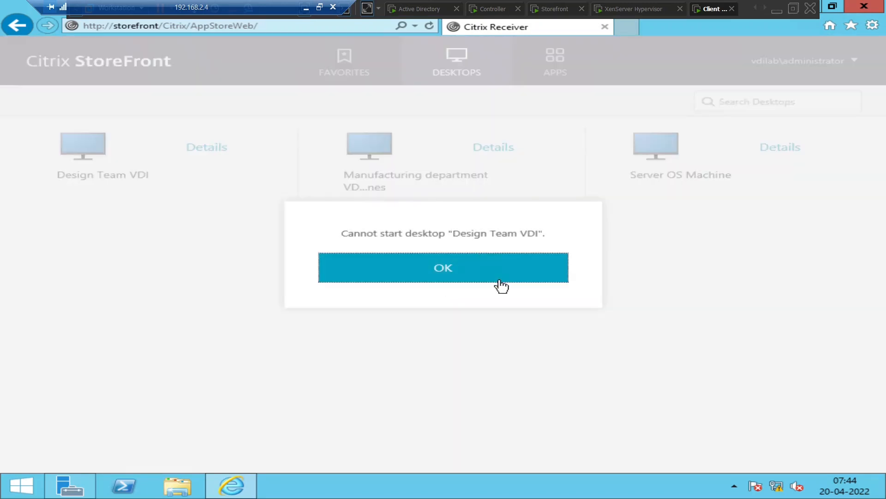
click(503, 284)
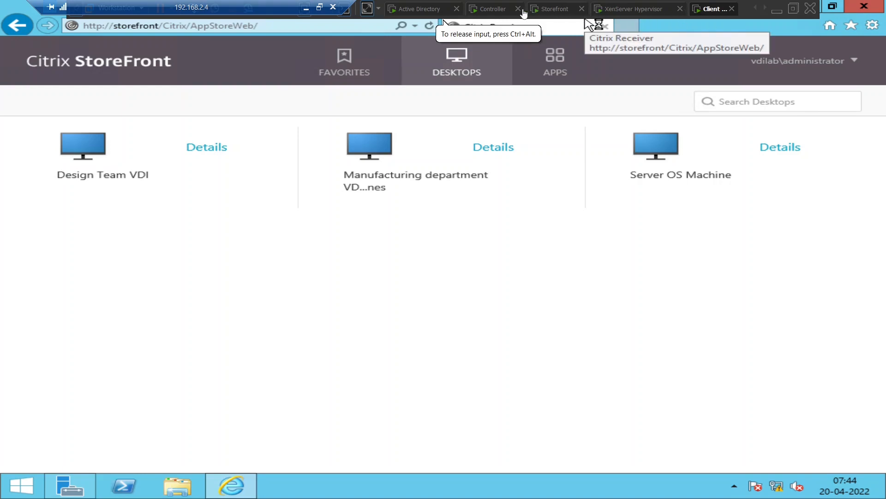
On the controller, dismiss the licensing notification and close Services and Server Manager
click(497, 10)
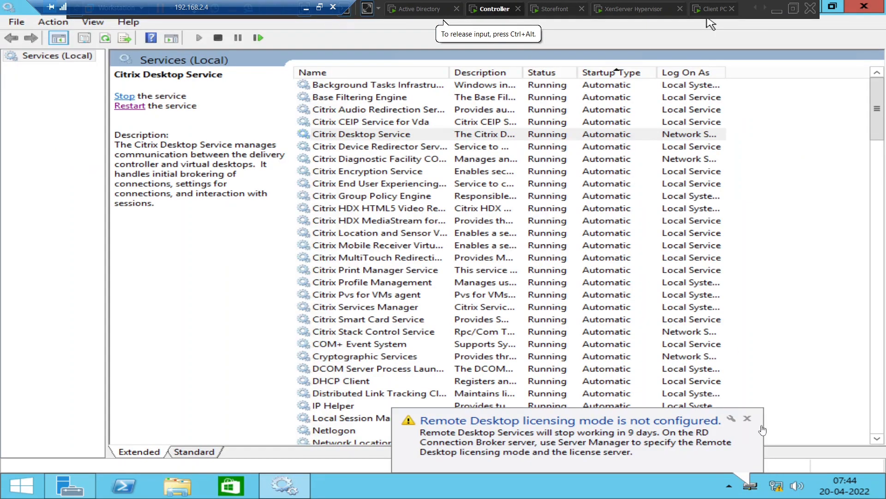
click(747, 418)
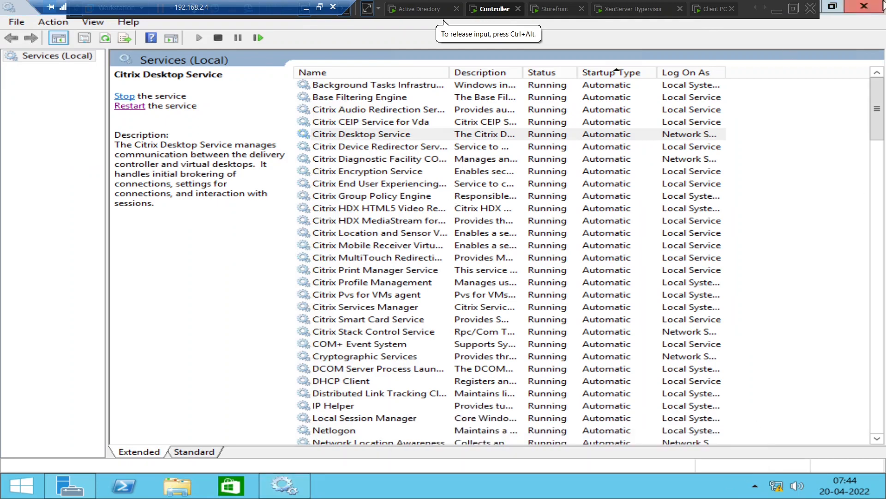
click(876, 6)
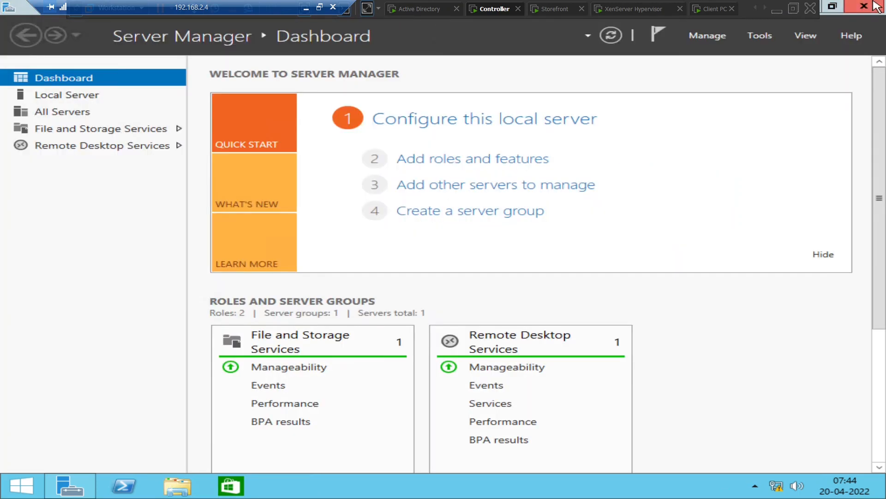
click(876, 6)
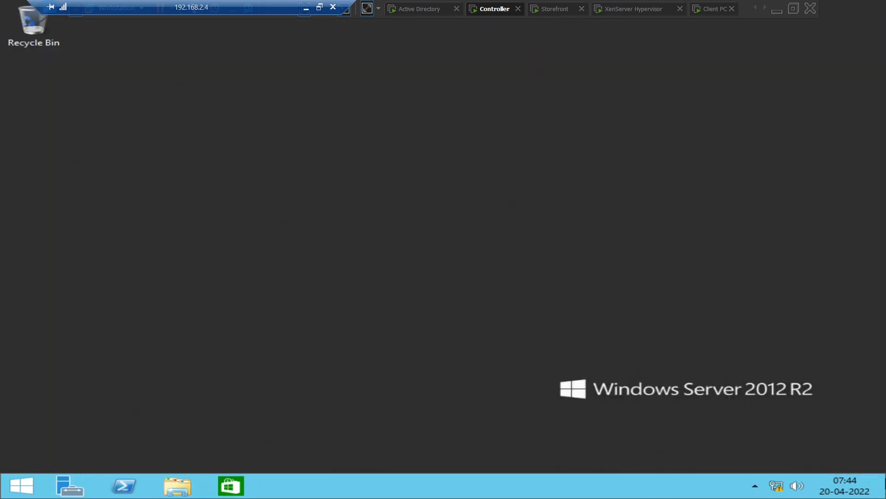
Bring up Windows Firewall settings by searching firewall.cpl
mouse_move(885, 497)
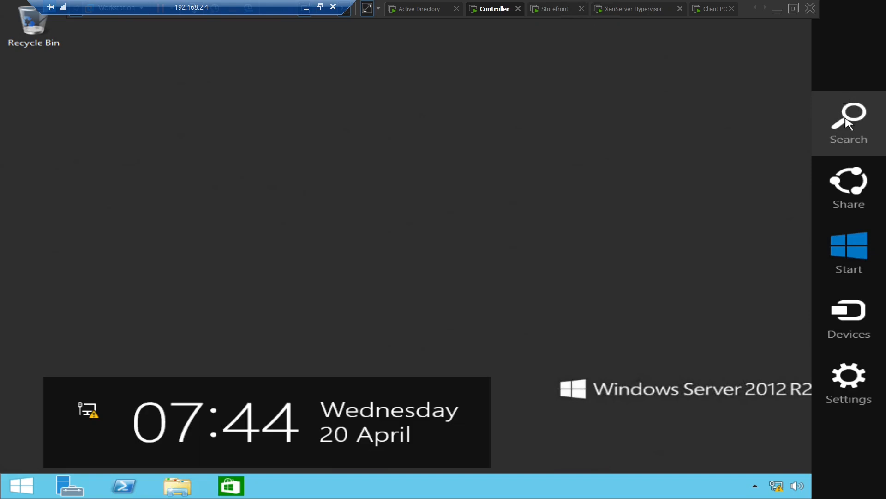
click(848, 124)
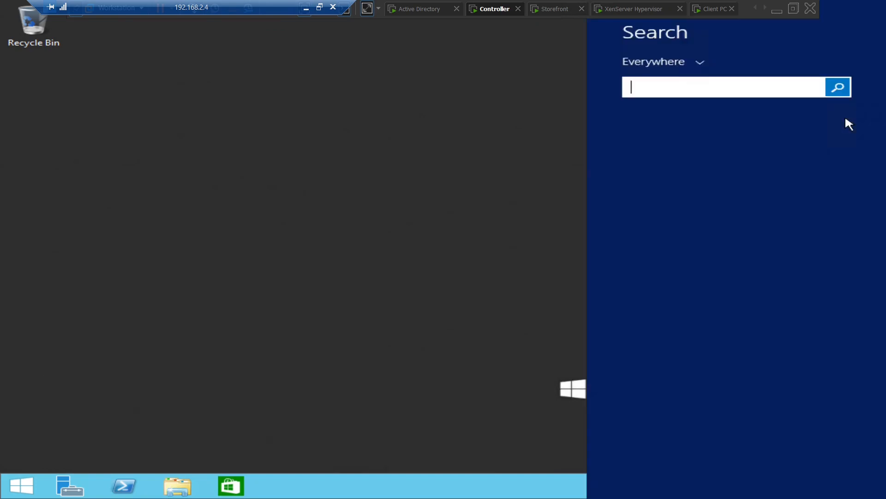
text(f)
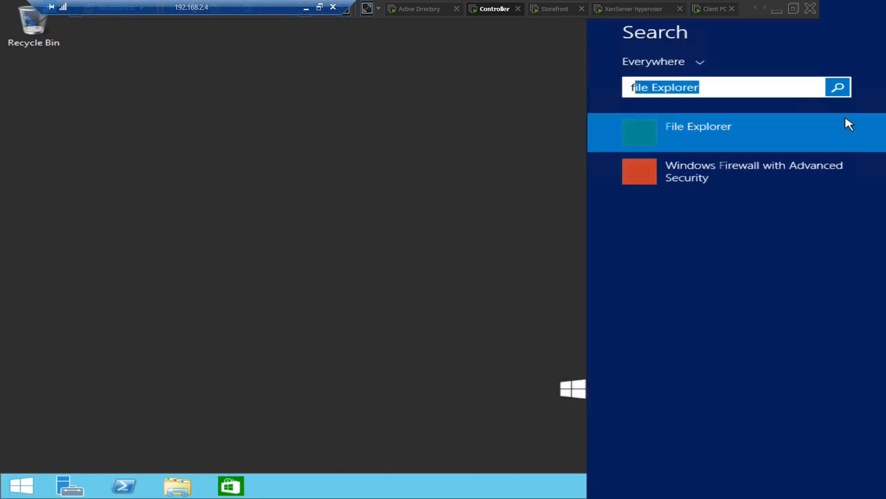
text(irewall)
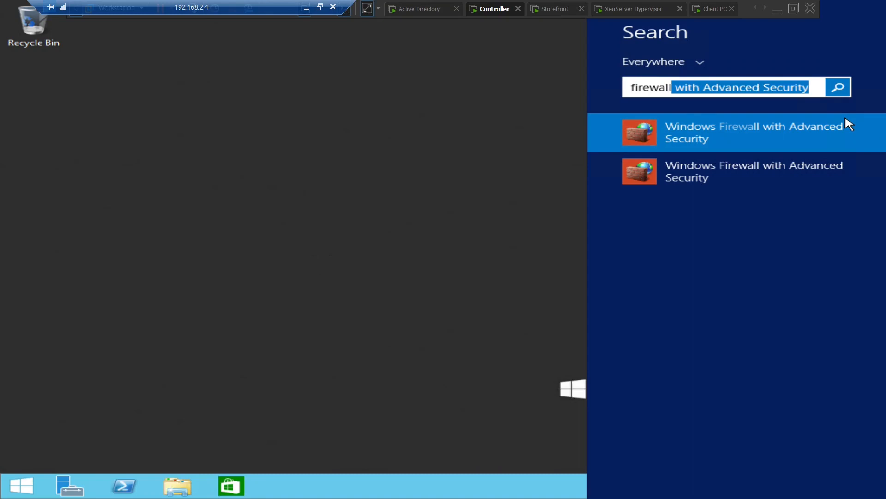
text(.cpl)
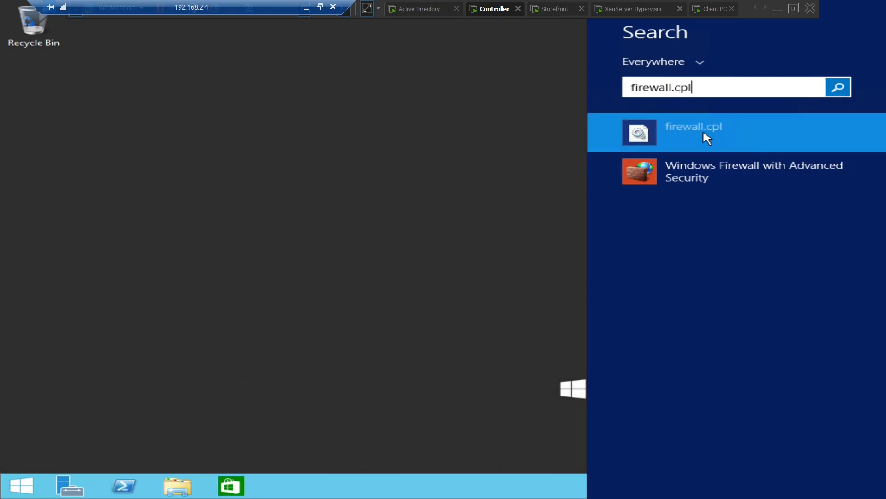
click(703, 133)
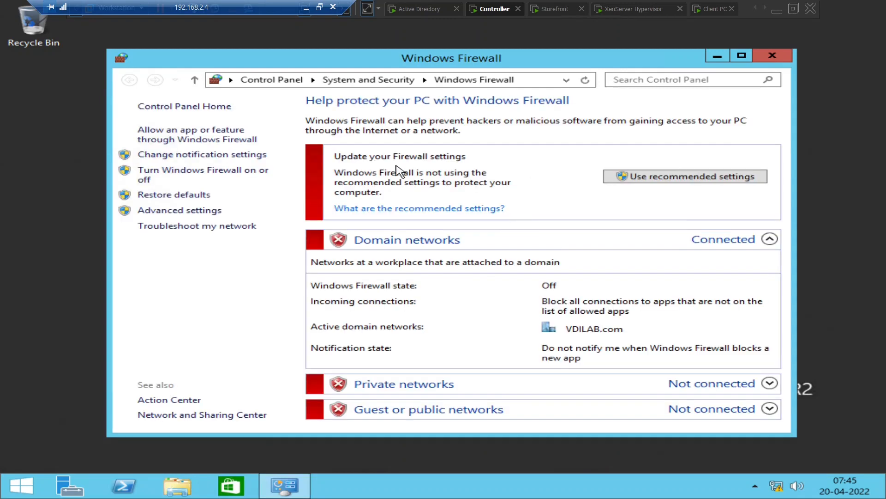
Check the firewall is off for all profiles under Advanced Security Monitoring, then close both firewall windows
click(741, 55)
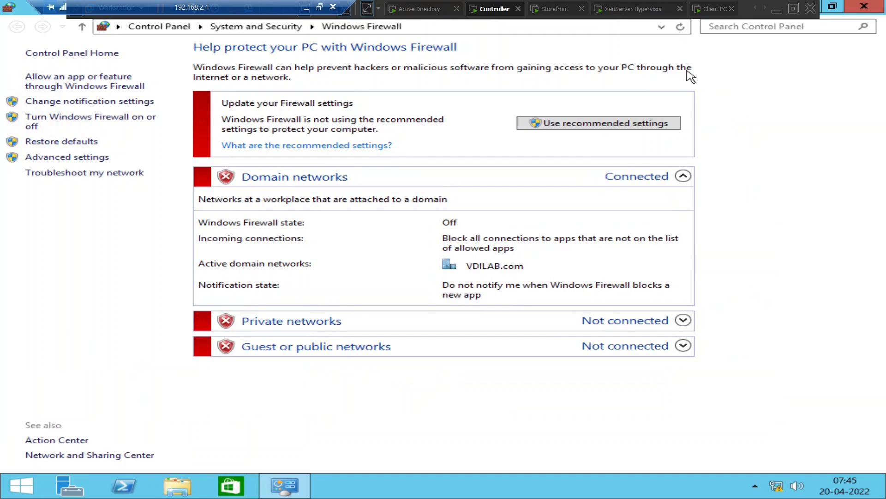
click(97, 159)
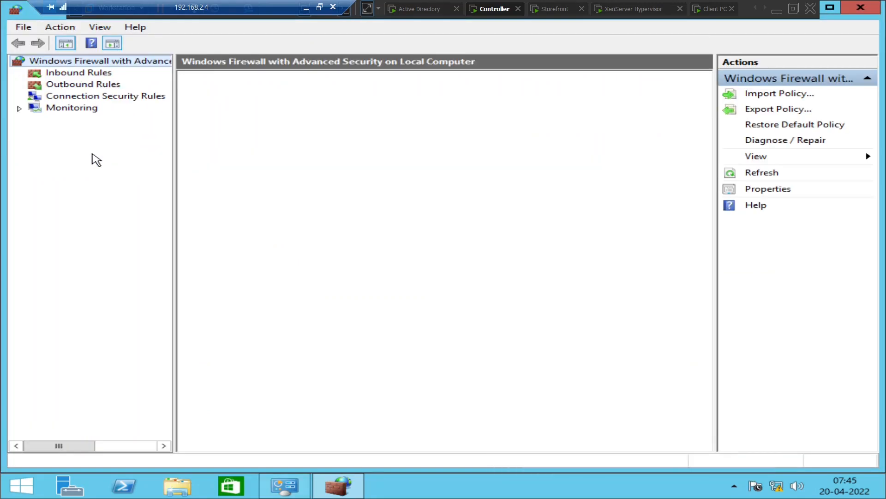
click(19, 108)
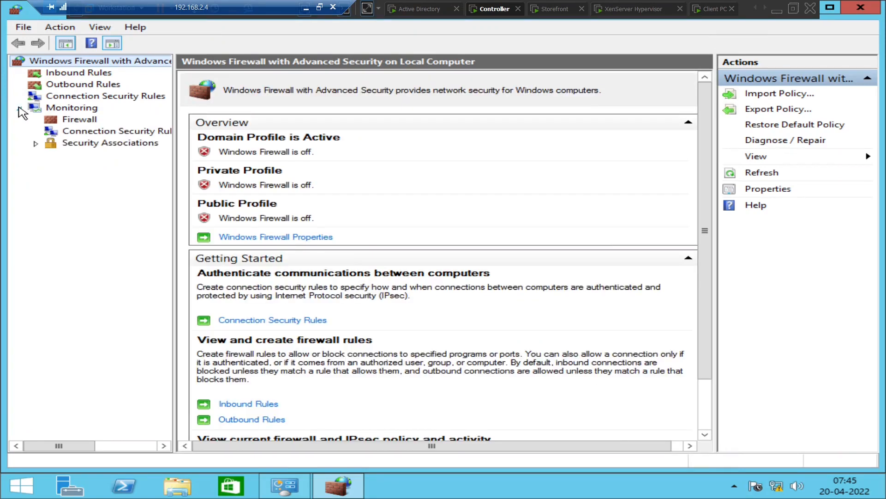
click(861, 9)
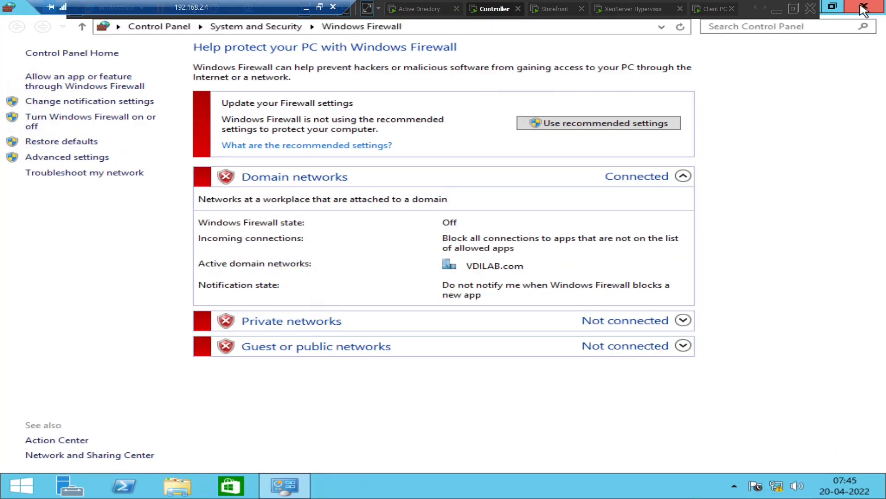
click(865, 9)
Sign out of the VDIMACHINE001 session by running logoff from search
mouse_move(884, 3)
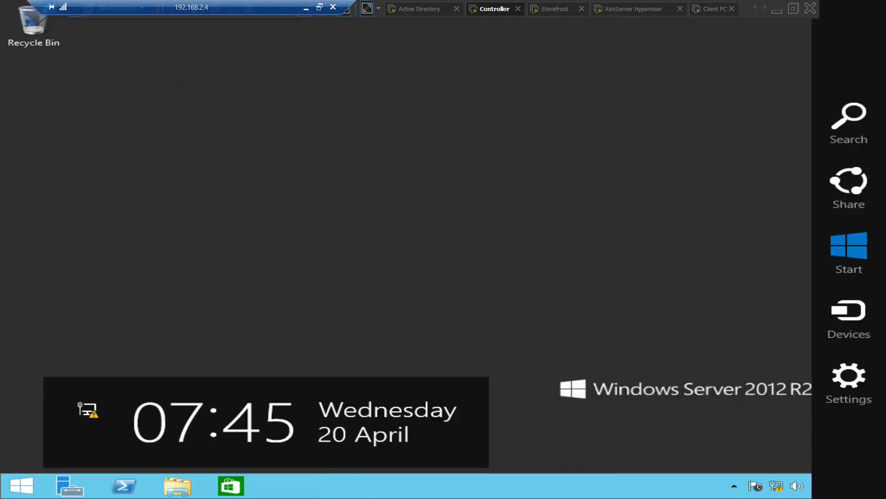
click(845, 121)
text(l)
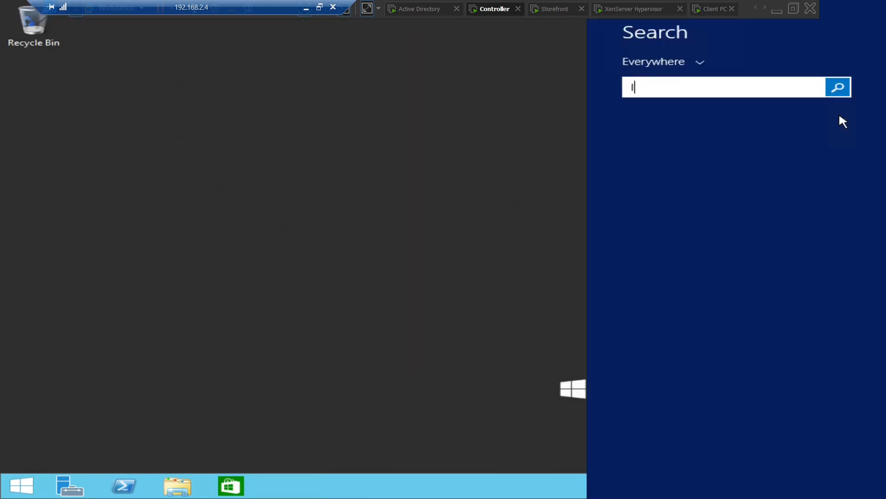
text(ogoff)
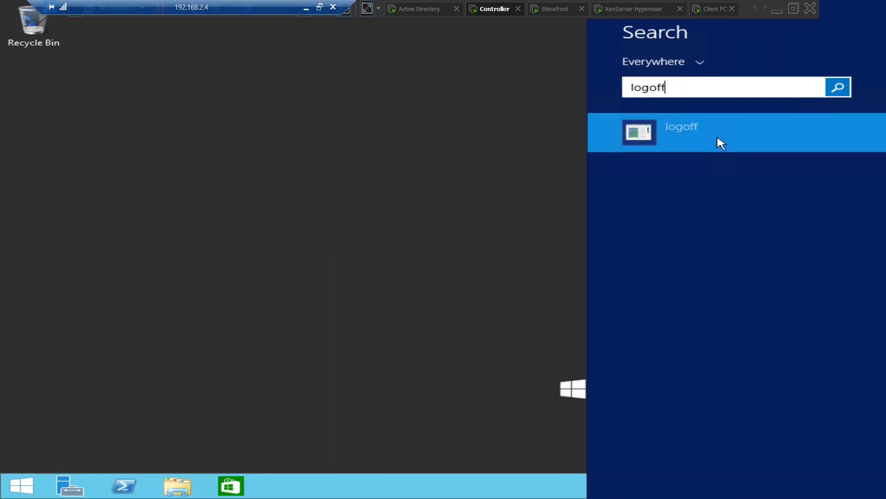
click(717, 138)
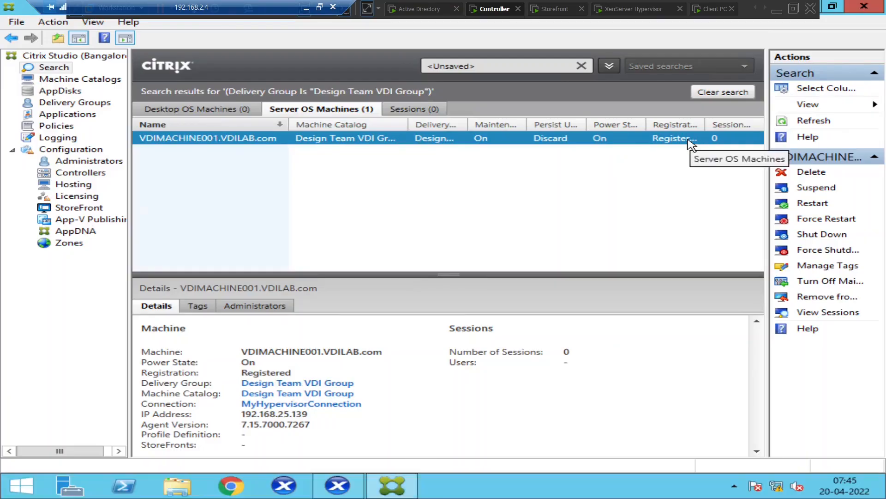
Refresh the Design Team VDI machine list in Citrix Studio twice
click(814, 124)
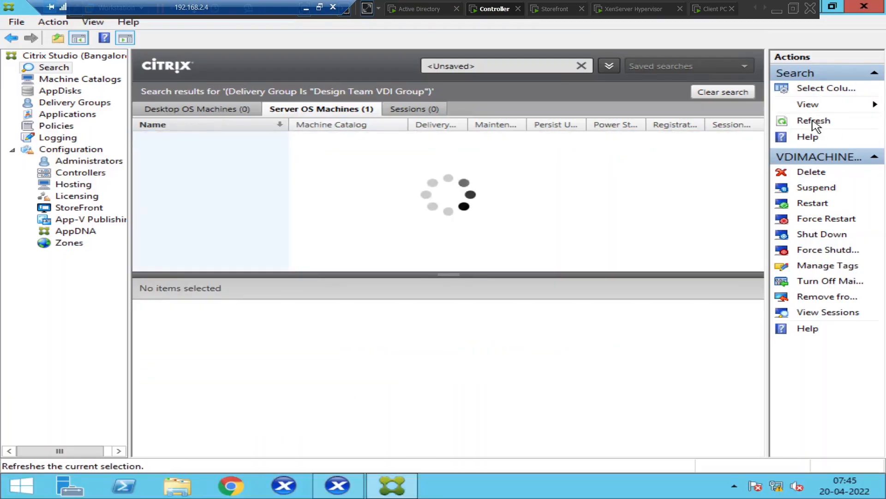
click(814, 121)
click(718, 9)
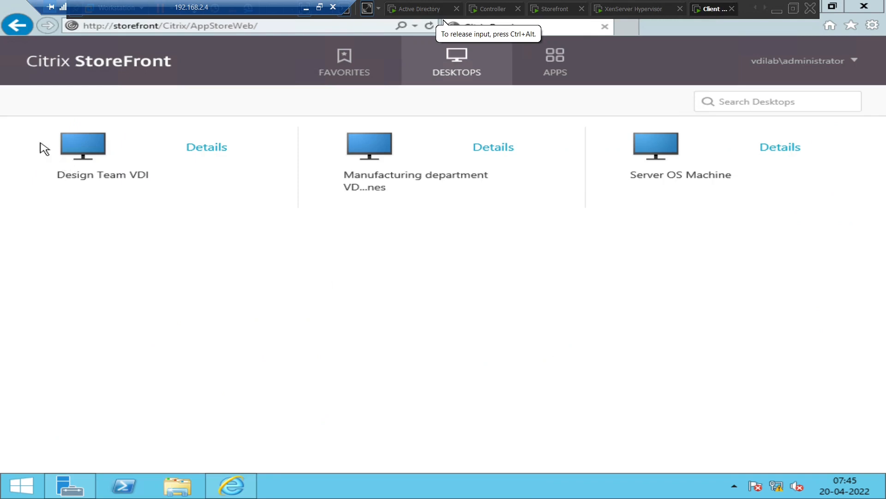
Try launching Design Team VDI twice, dismiss both cannot-start errors, then return to the Controller
click(96, 153)
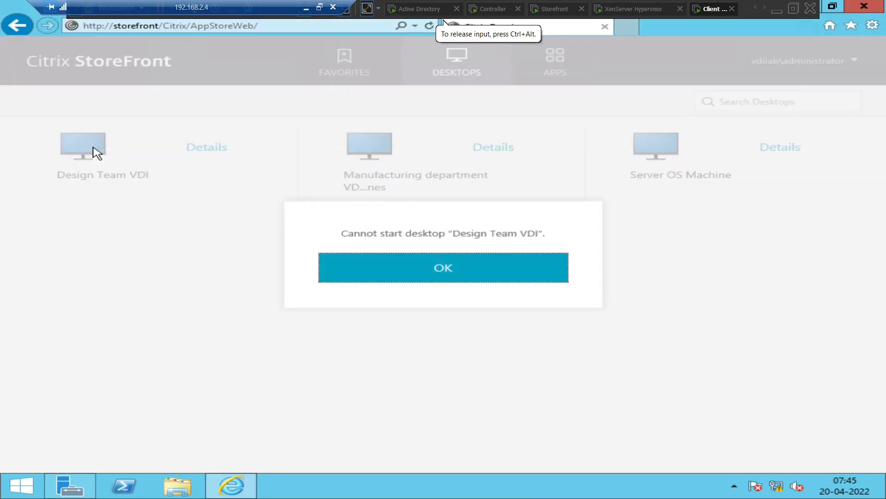
click(393, 267)
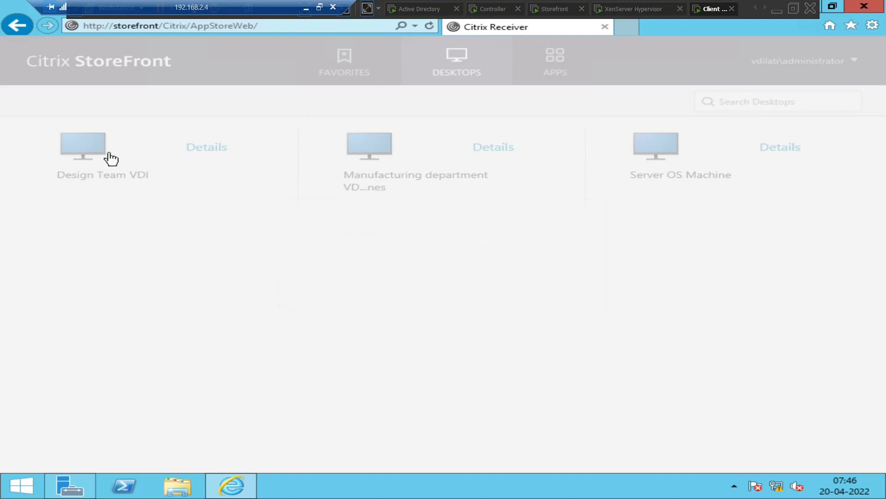
click(69, 146)
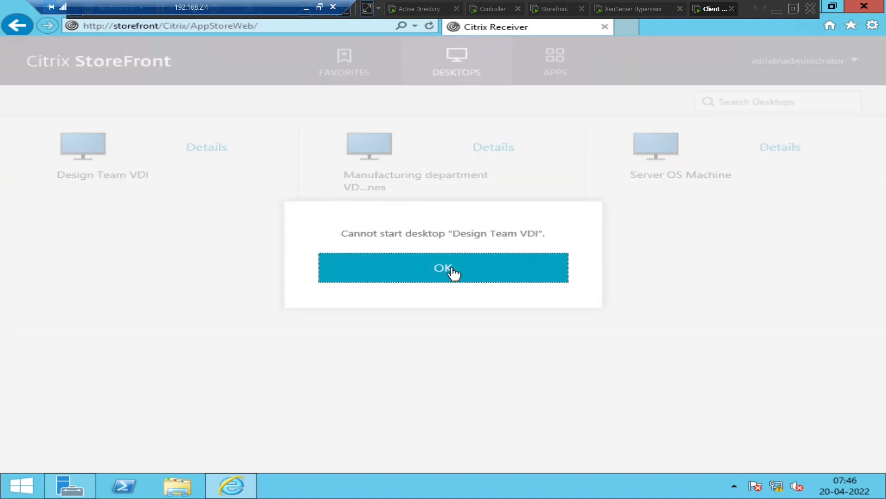
click(452, 276)
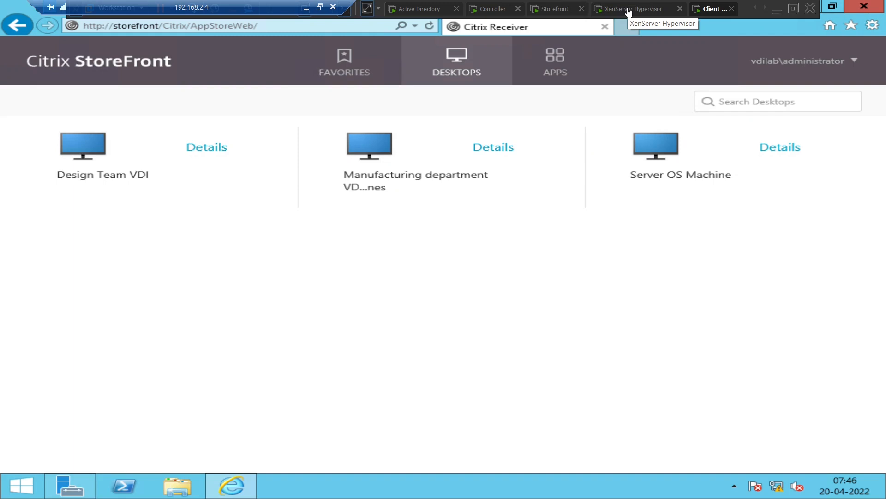
click(493, 9)
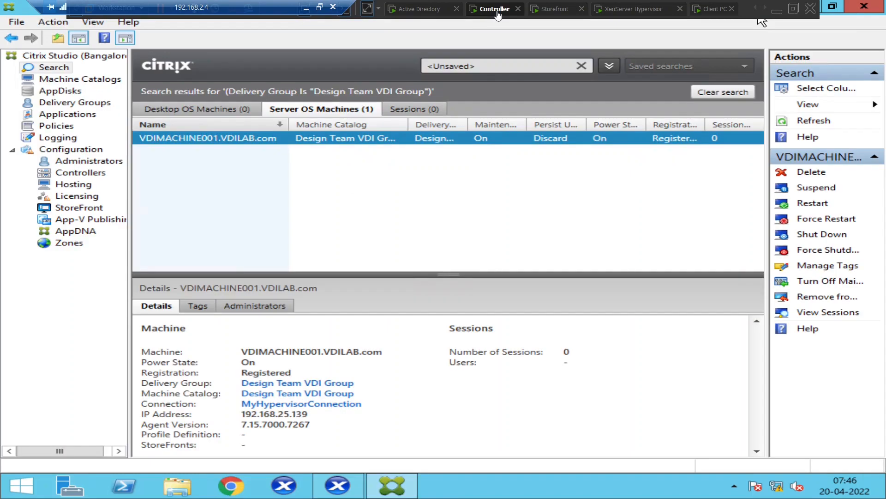
Search Windows for mstsc and launch Remote Desktop Connection
click(429, 200)
mouse_move(866, 493)
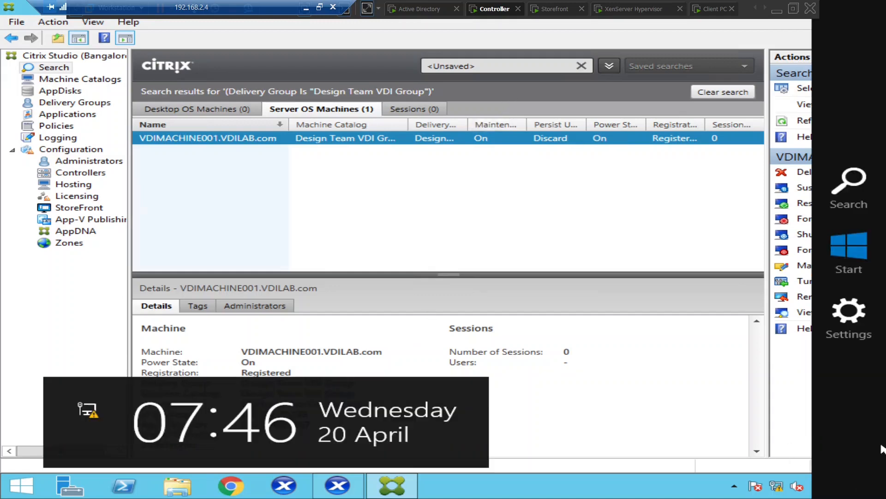
click(845, 201)
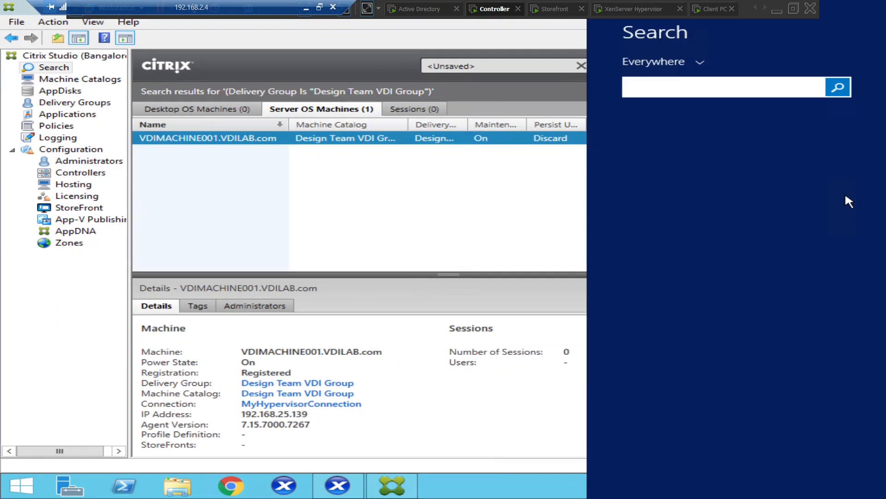
text(mstsc)
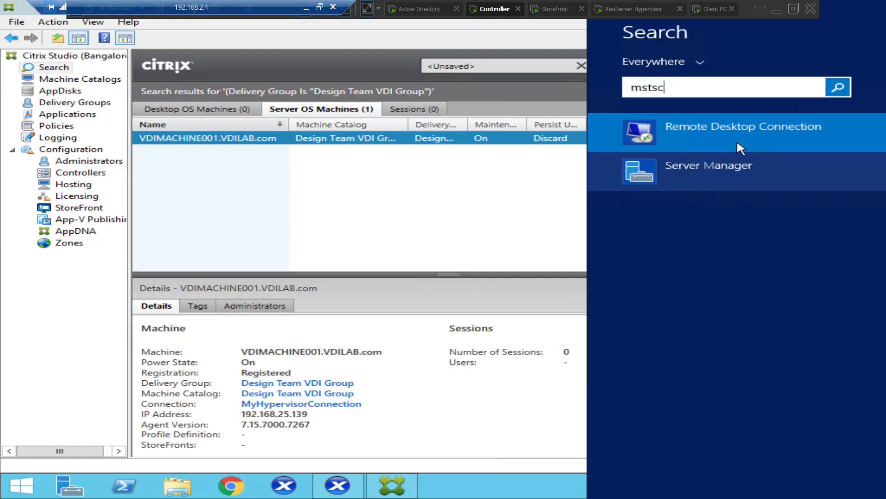
click(737, 139)
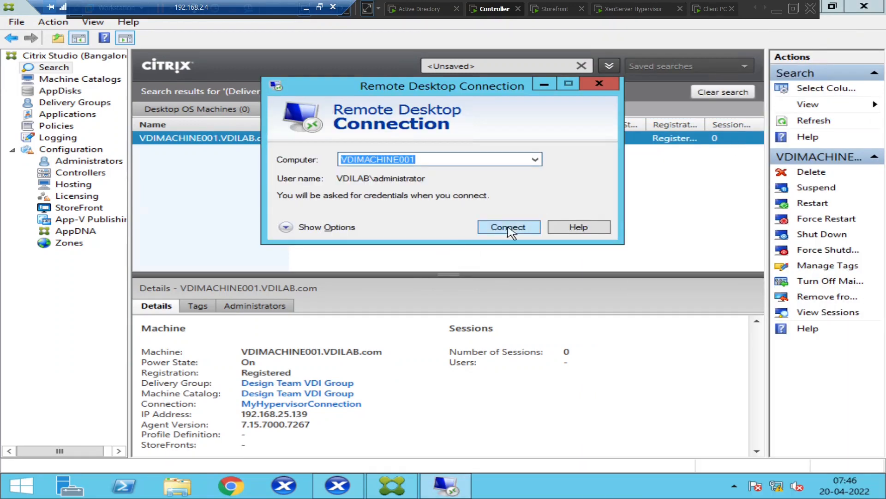
Connect to VDIMACHINE001, signing in with the administrator password
click(509, 227)
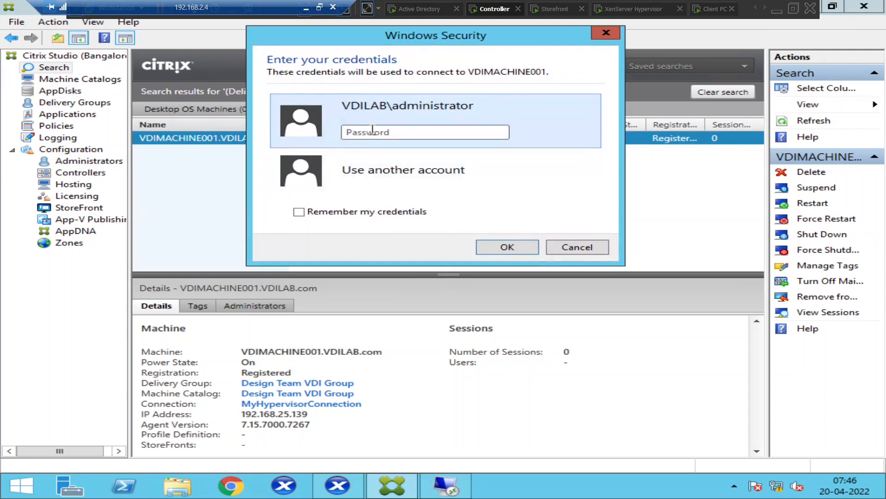
click(373, 131)
key(Return)
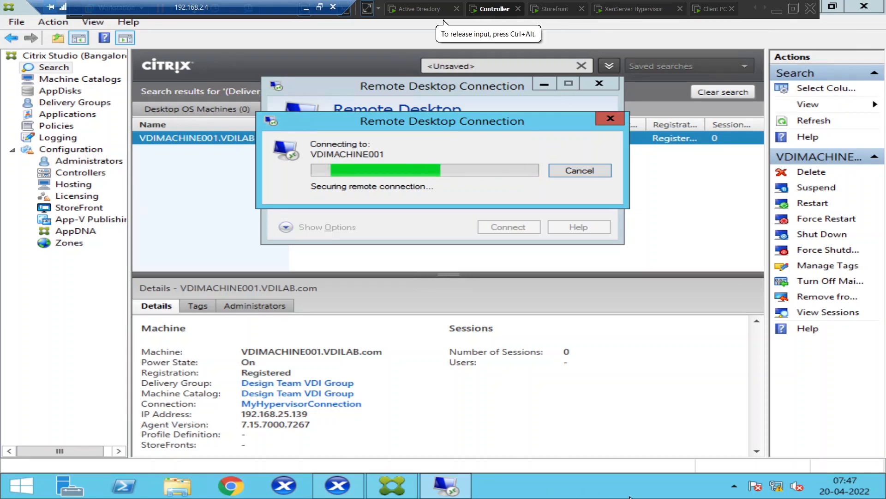
Search Windows for 'services'
click(828, 482)
mouse_move(884, 496)
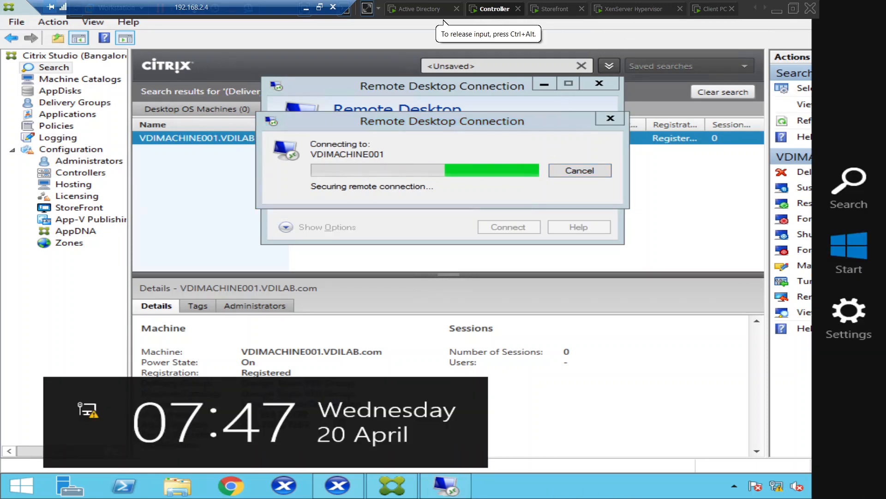
click(846, 188)
text(servi)
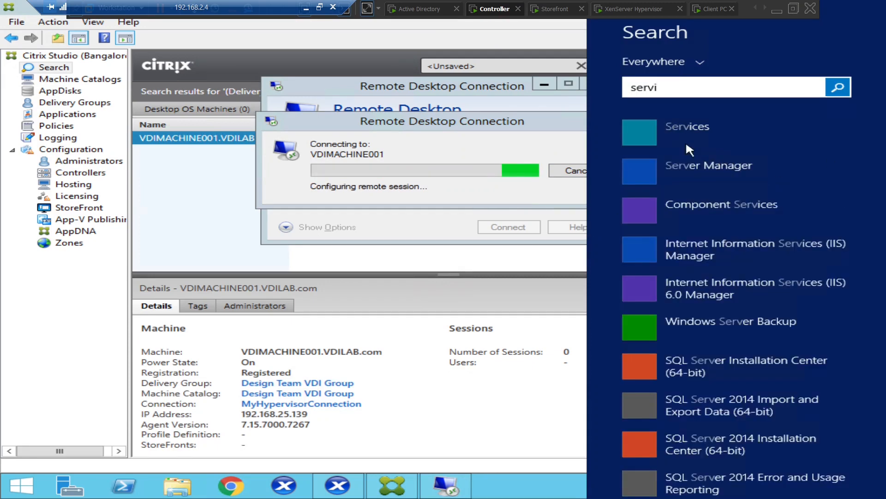
text(ces)
Open the Services console and scroll down to select Citrix Broker Service
click(704, 133)
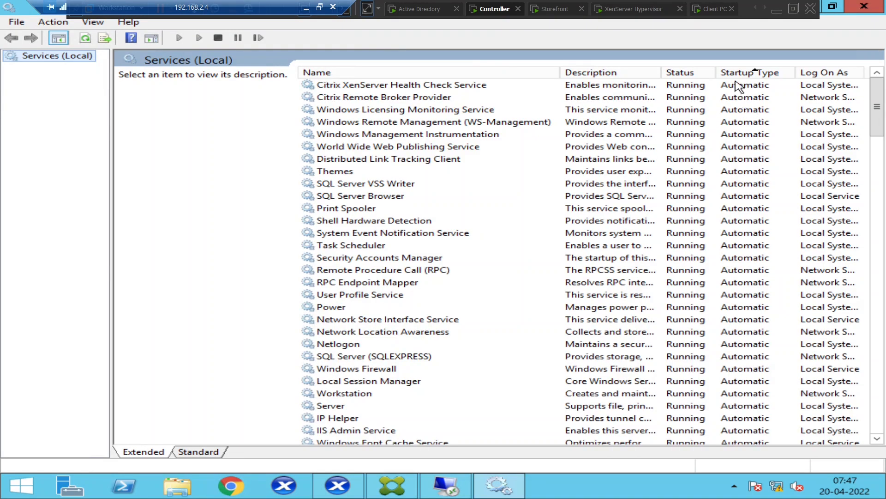
click(740, 112)
scroll(730, 144, down, 2)
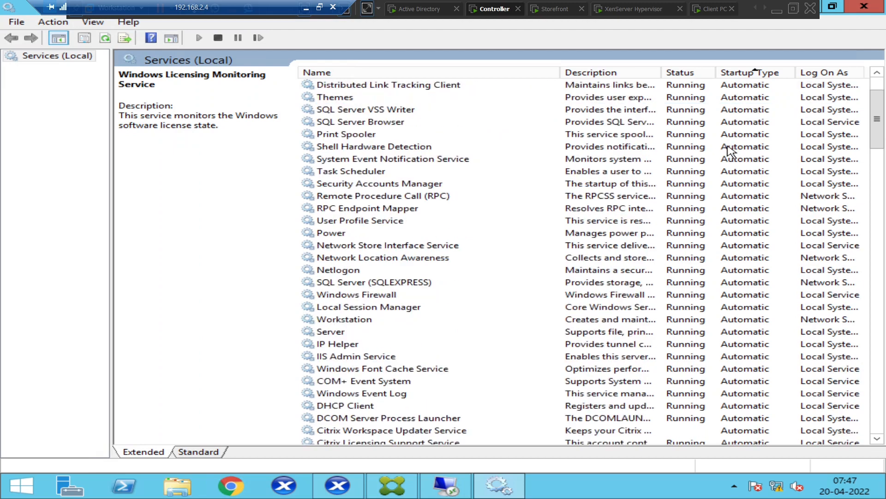
scroll(730, 150, down, 5)
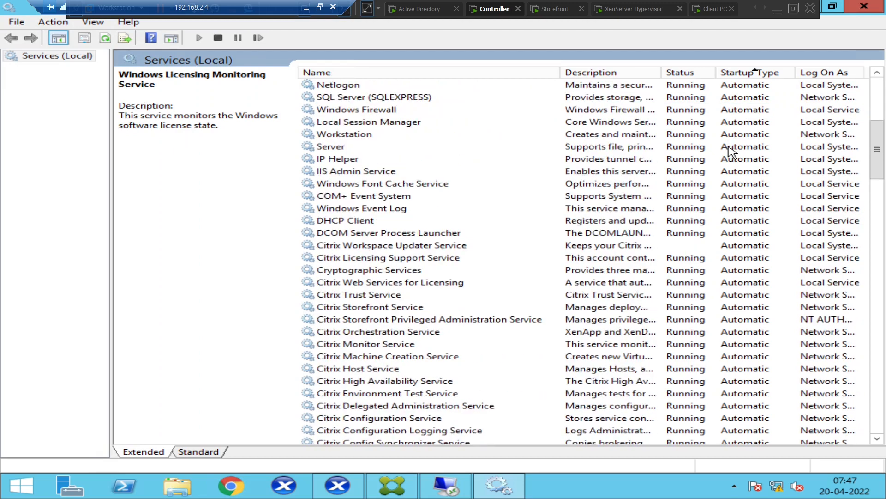
scroll(730, 150, down, 3)
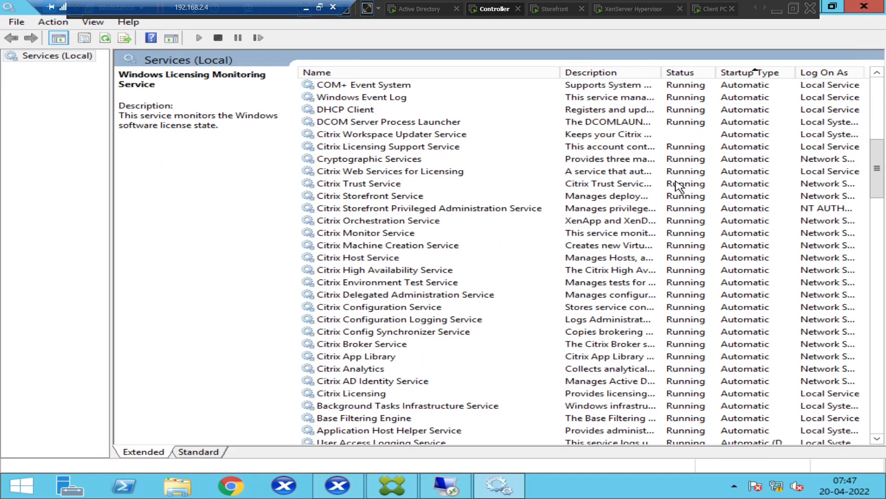
scroll(679, 186, down, 4)
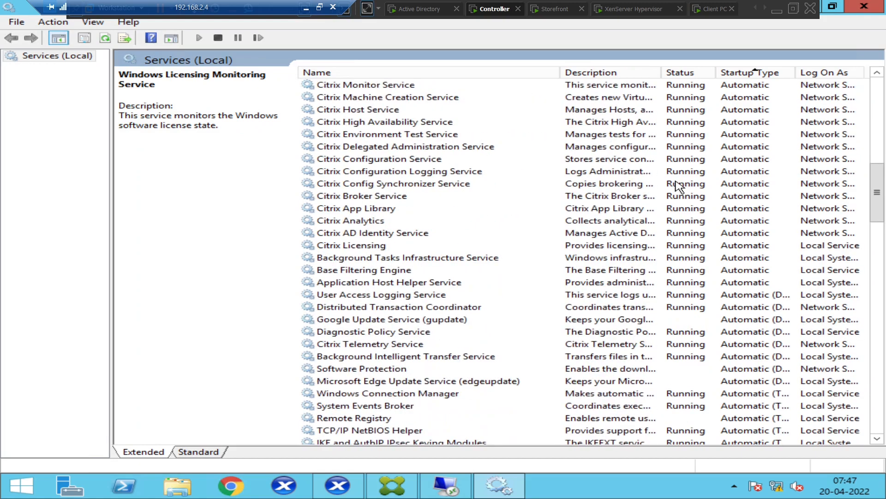
scroll(678, 186, up, 2)
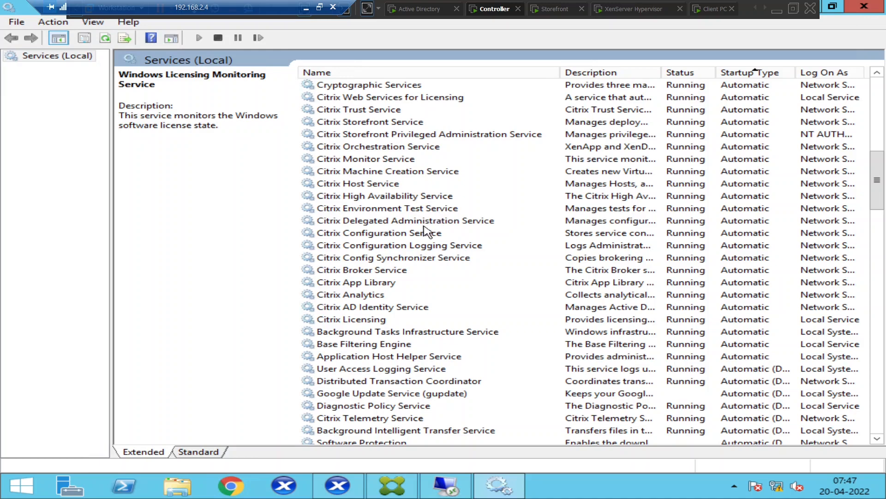
click(373, 272)
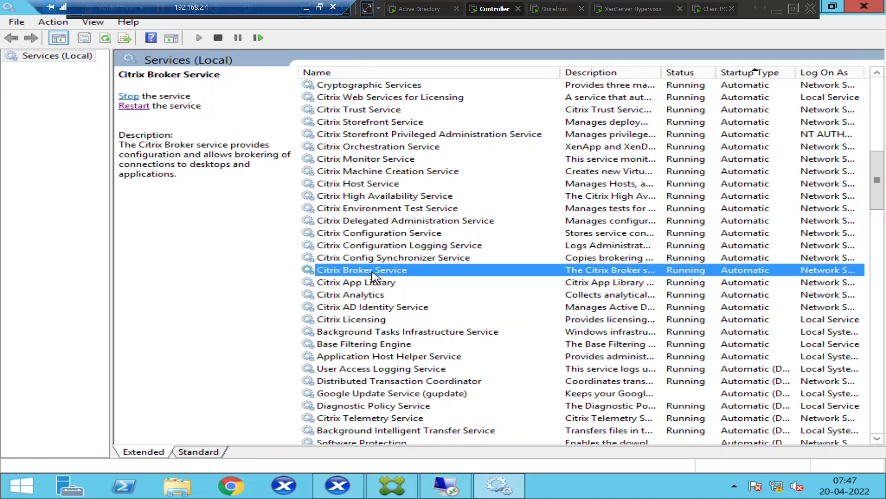
Restart Citrix Broker Service and sort the services by startup type
click(130, 106)
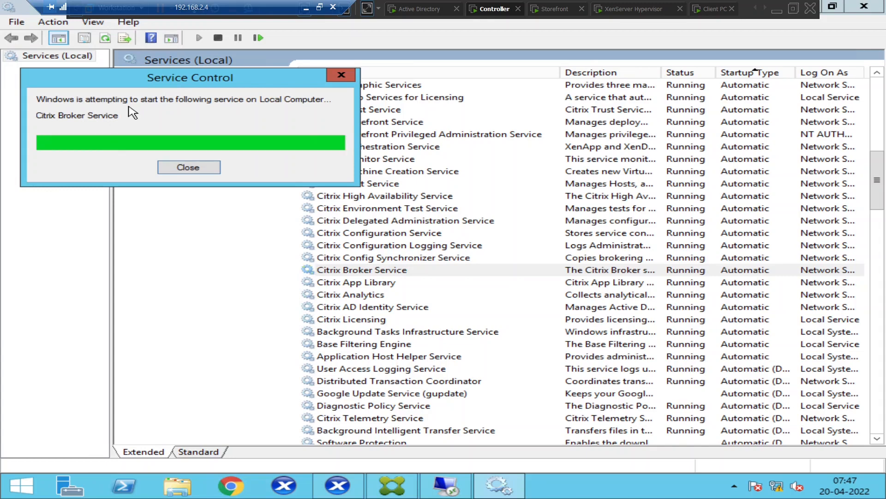
click(766, 74)
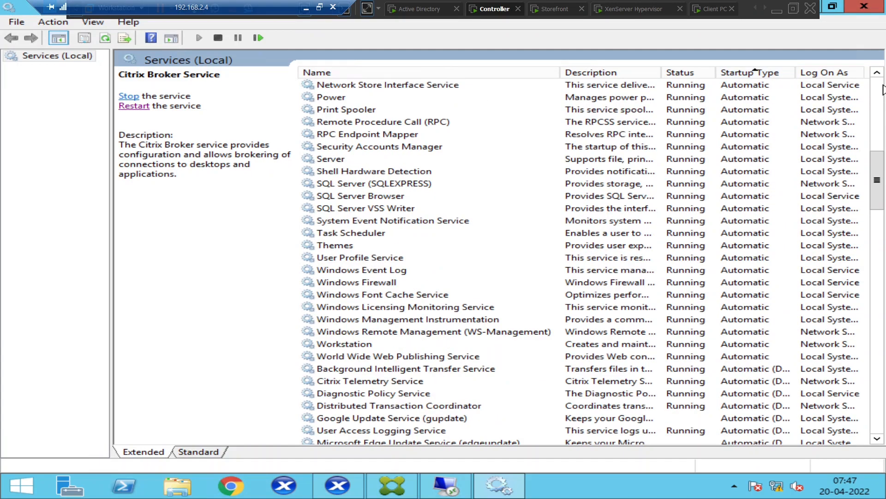
scroll(883, 90, up, 12)
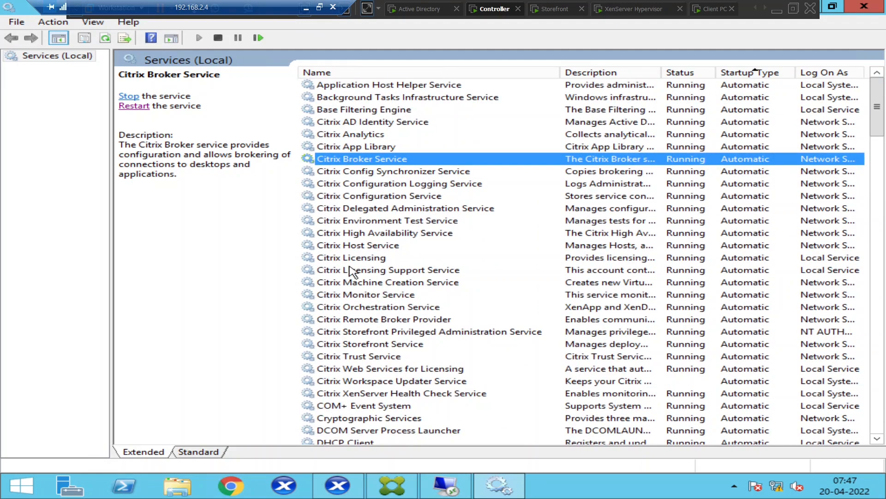
scroll(351, 272, down, 1)
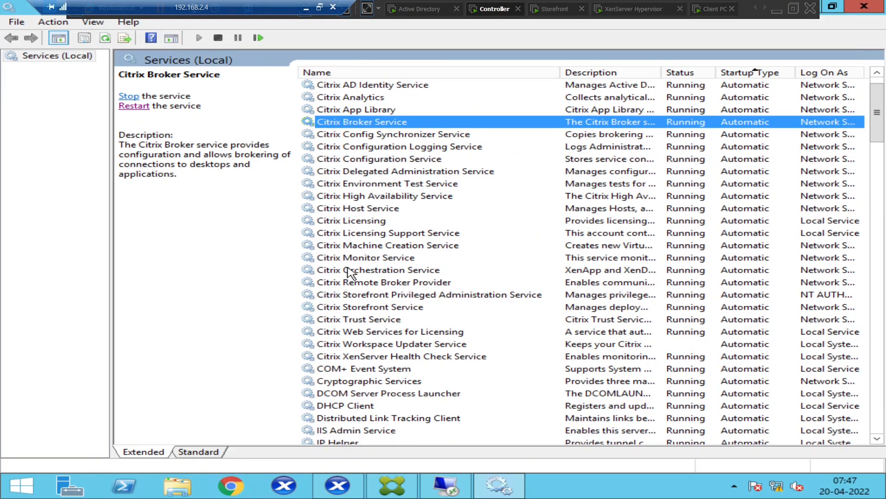
Select Citrix High Availability Service, then go to the Client PC's StoreFront page
click(386, 196)
scroll(385, 196, up, 1)
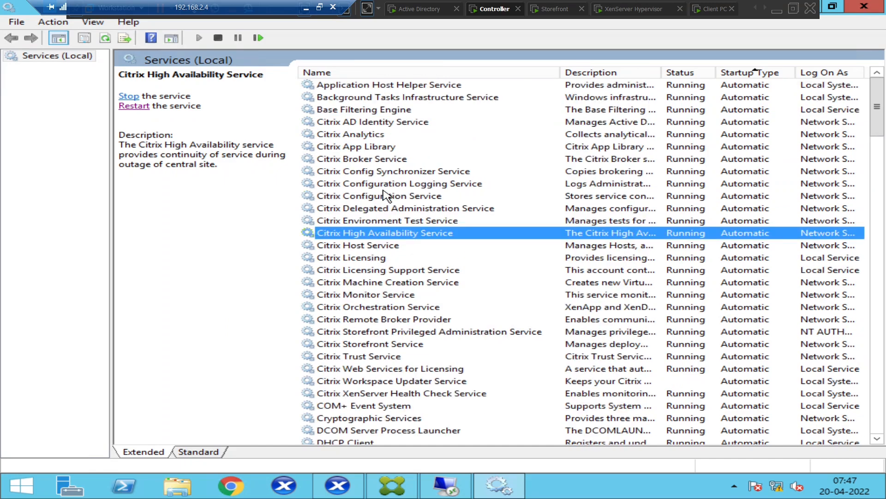
click(710, 11)
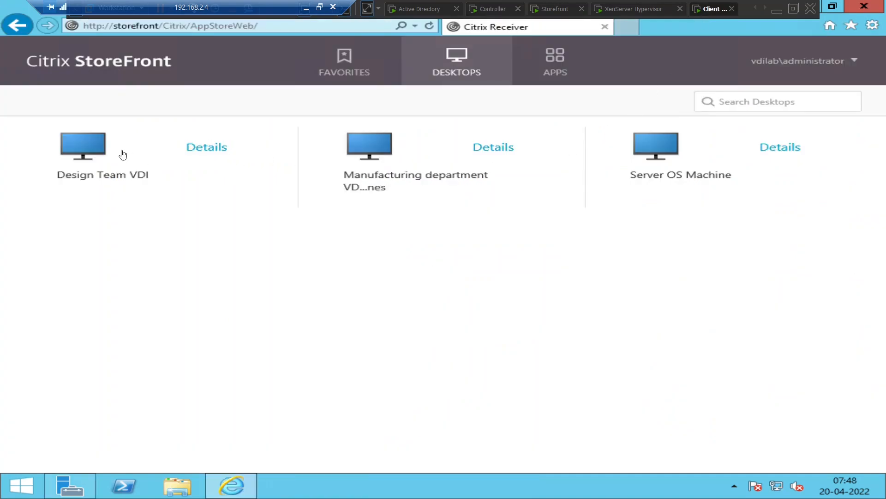
Retry Design Team VDI, dismiss the cannot-start error, and return to the Controller
click(87, 149)
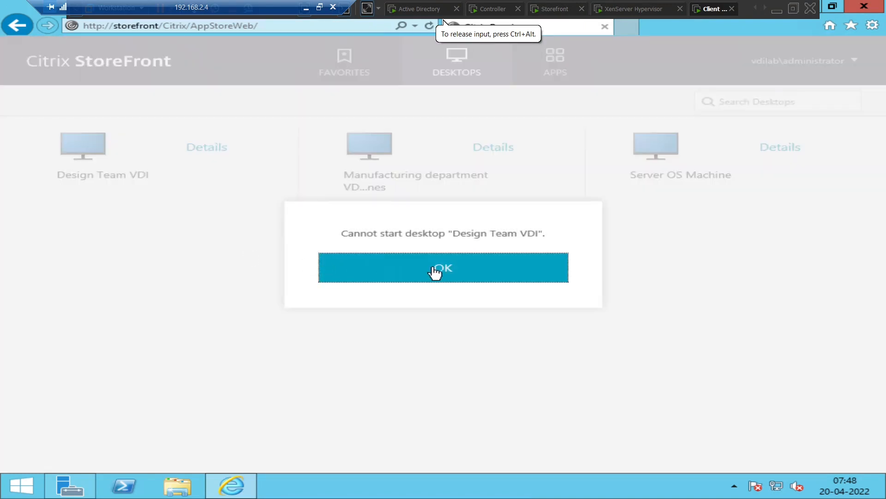
click(492, 274)
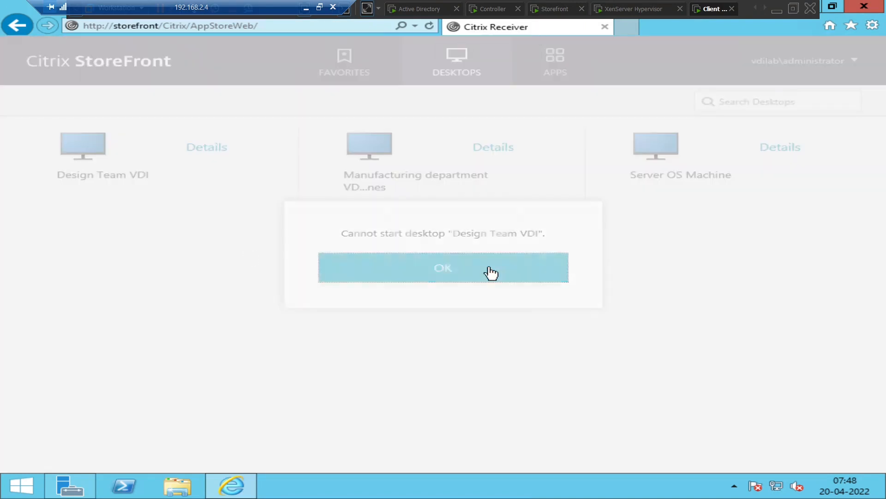
click(493, 10)
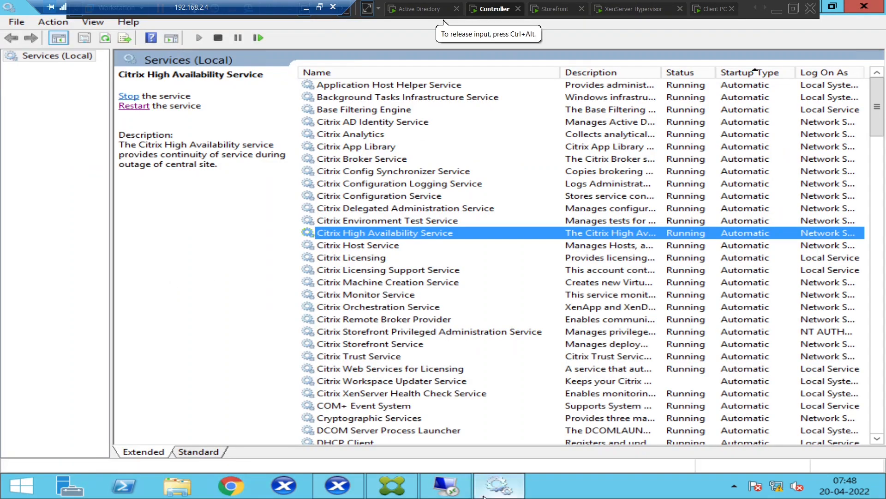
Bring the VDIMACHINE001 session forward and open Network Connections via ncpa.cpl
mouse_move(468, 481)
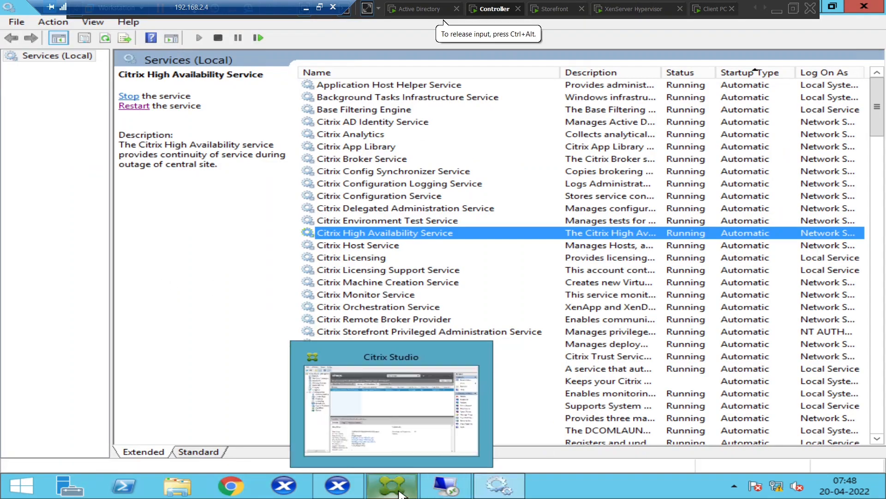
click(450, 487)
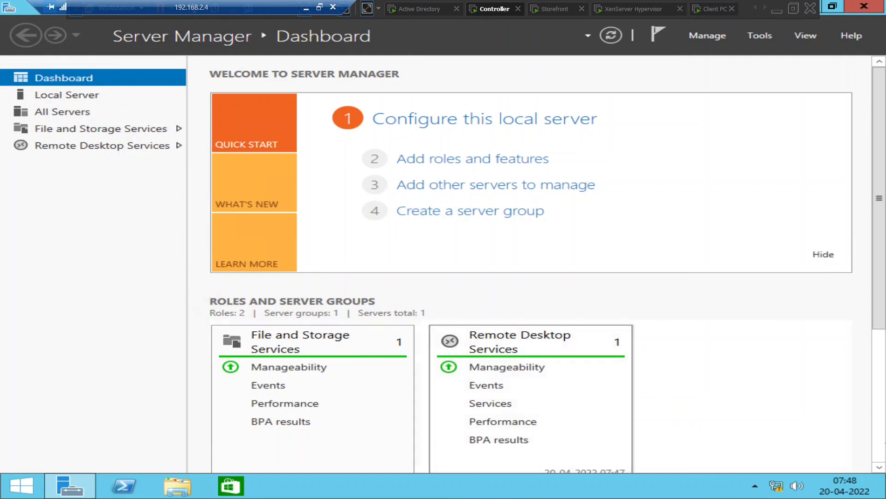
mouse_move(838, 491)
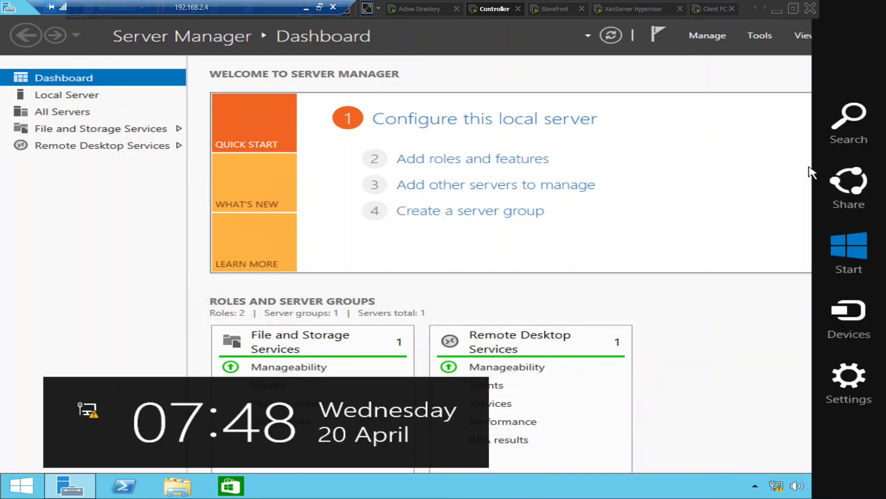
click(851, 138)
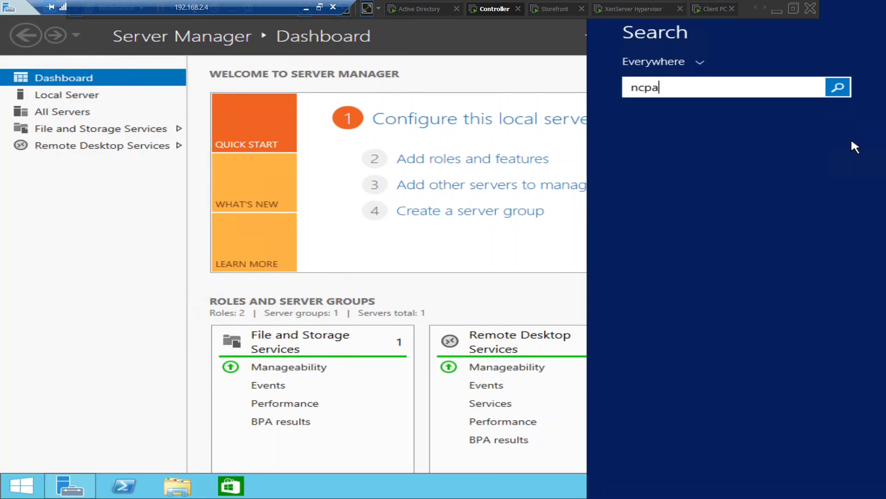
text(ncpa.cpl)
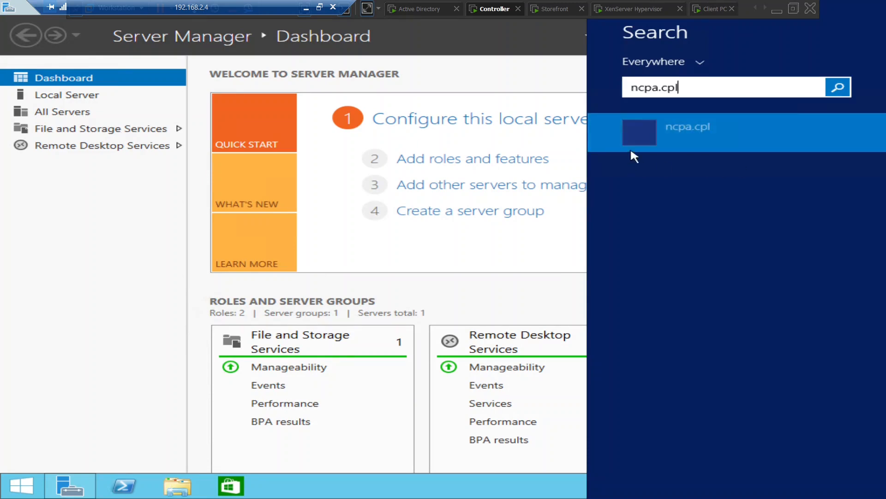
click(693, 145)
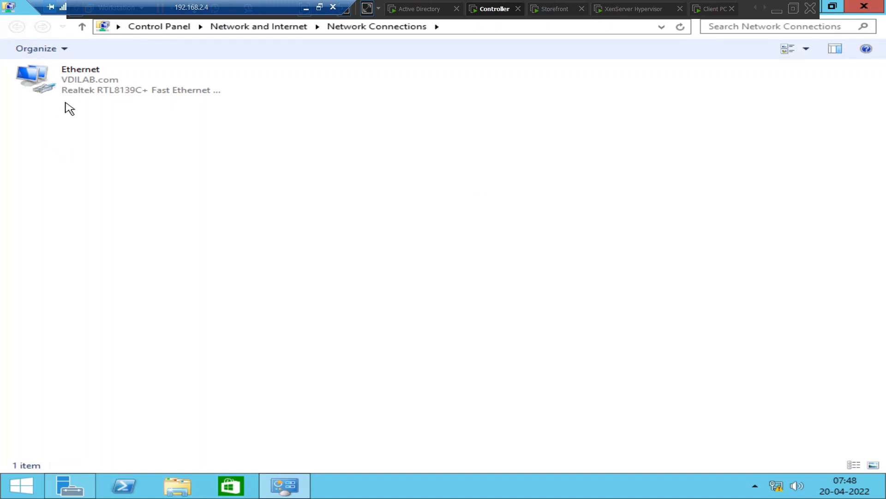
Check the Ethernet adapter's IPv4 DNS servers (192.168.25.130, 4.2.2.2), then switch to the Active Directory server
right_click(75, 91)
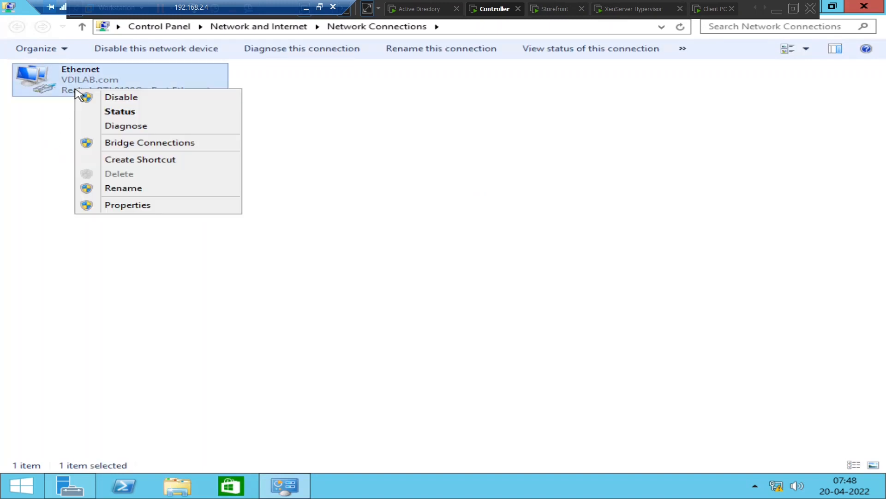
click(132, 206)
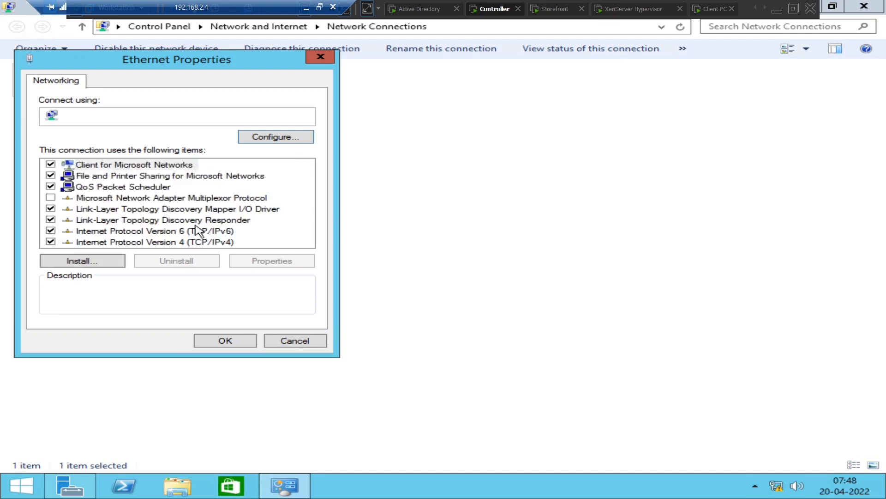
double_click(217, 242)
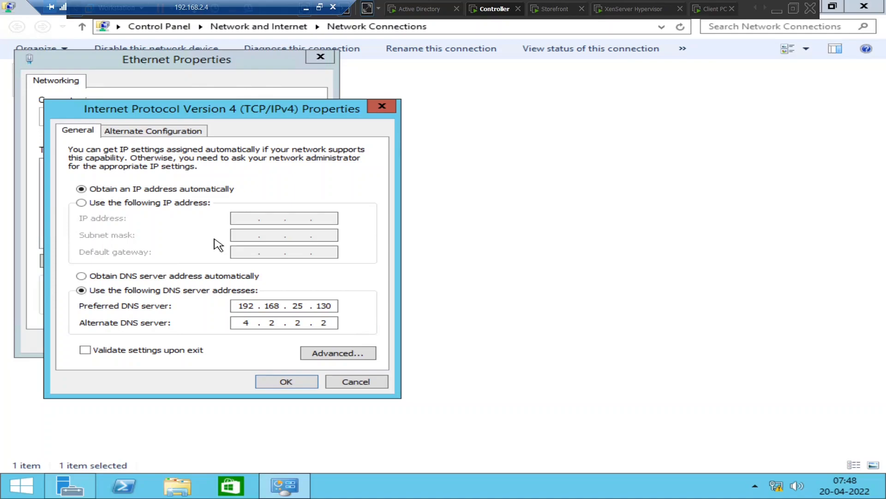
click(414, 11)
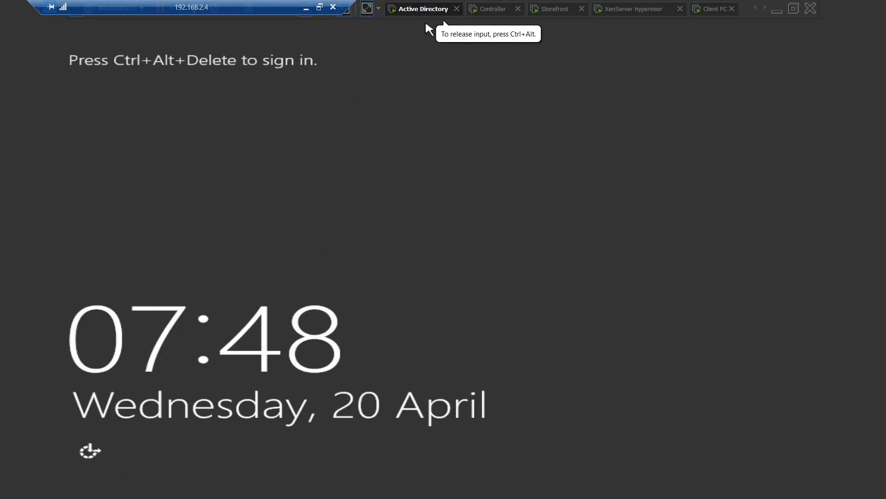
Sign in to the Active Directory server as administrator and cancel Shutdown Event Tracker
right_click(426, 14)
click(461, 64)
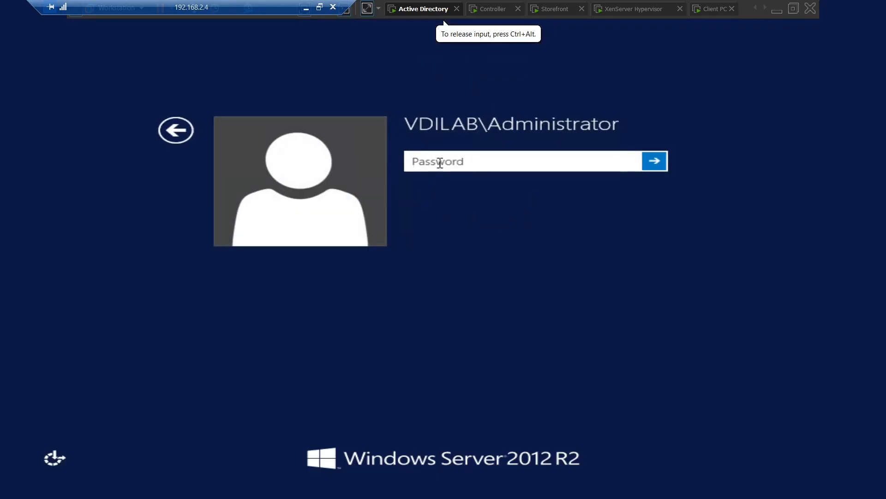
text(•••••)
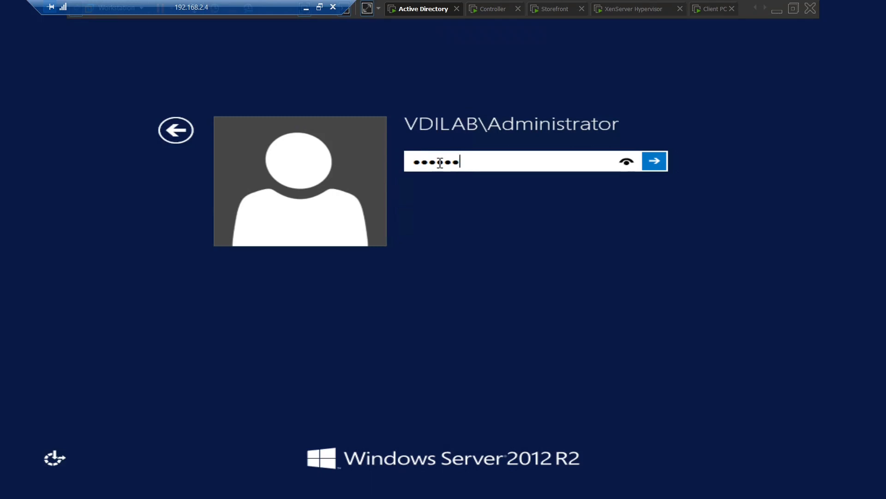
text(•••••)
key(Return)
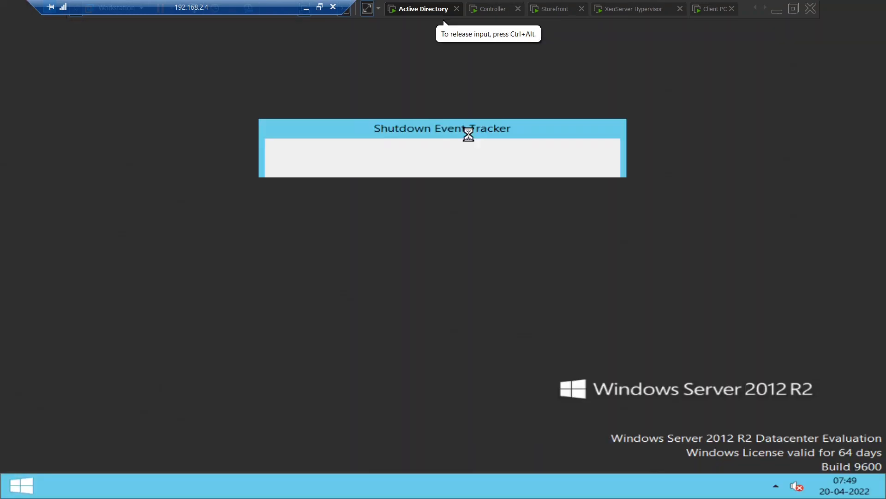
click(498, 332)
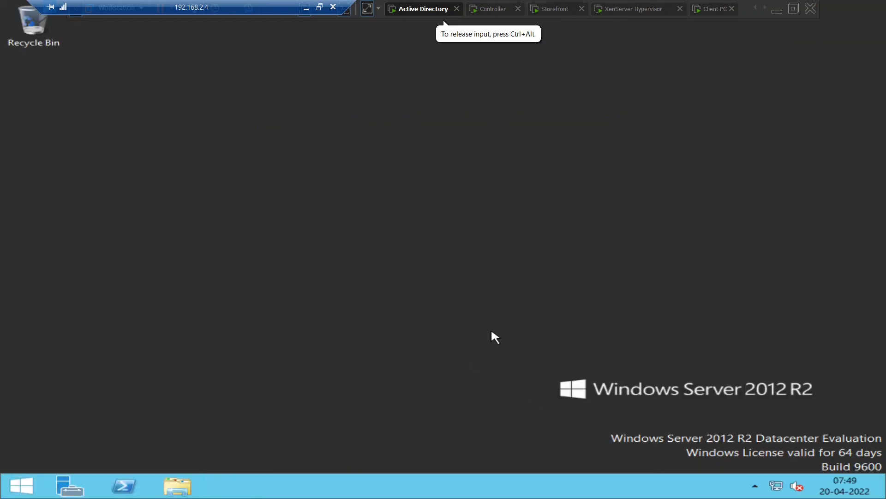
Run ipconfig in Command Prompt, showing IPv4 192.168.25.130, then switch to the Client PC
mouse_move(884, 496)
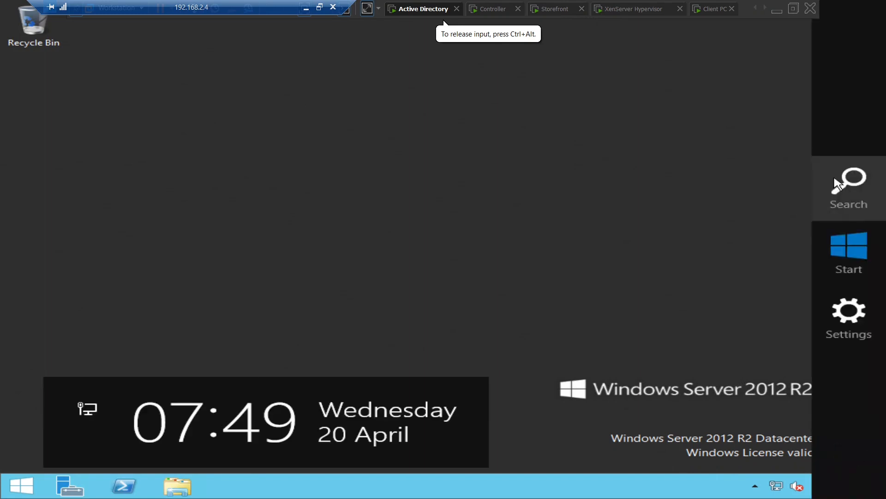
click(857, 194)
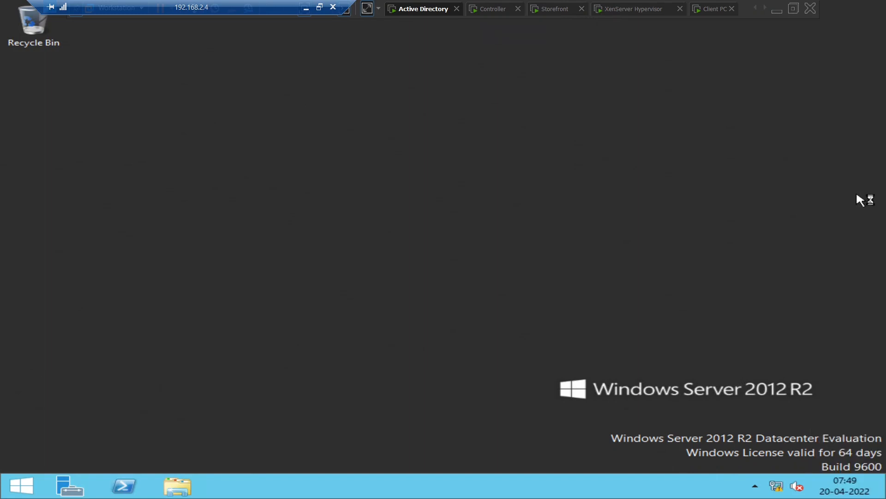
text(command Prompt)
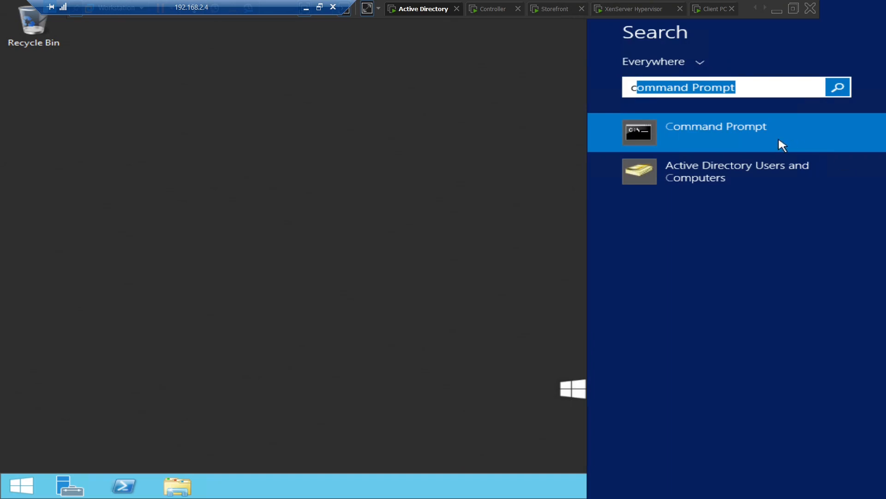
click(742, 141)
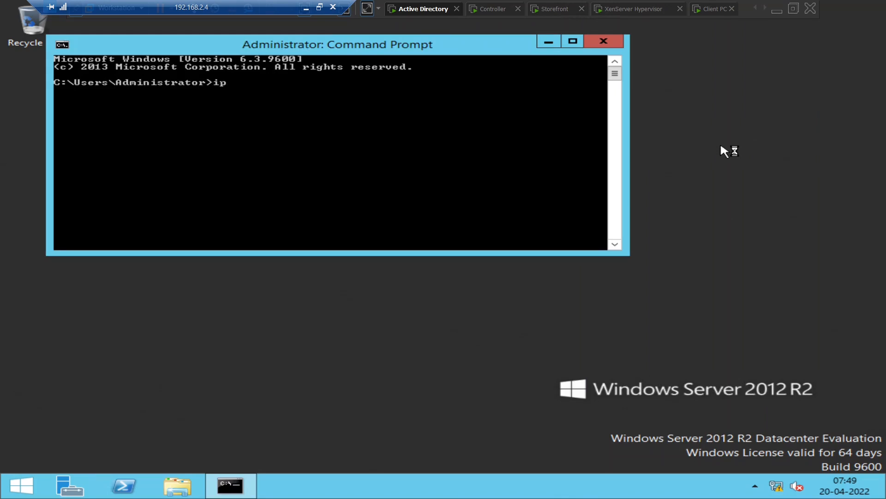
key(Return)
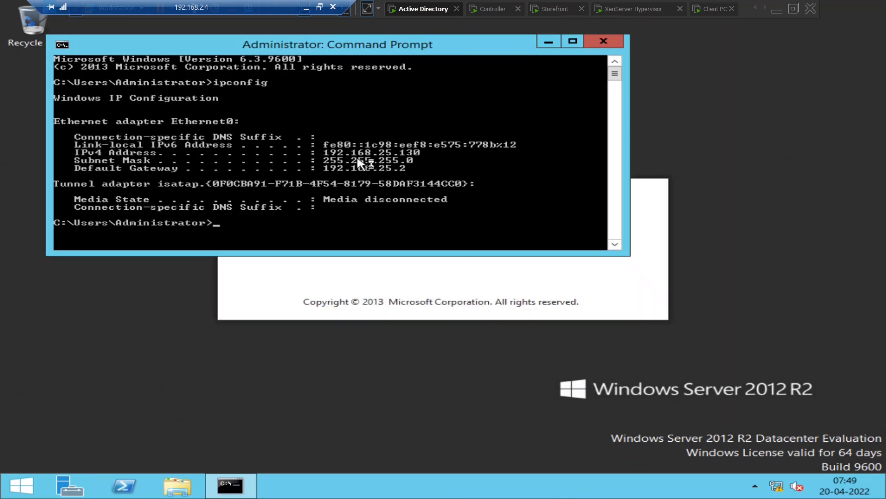
click(705, 12)
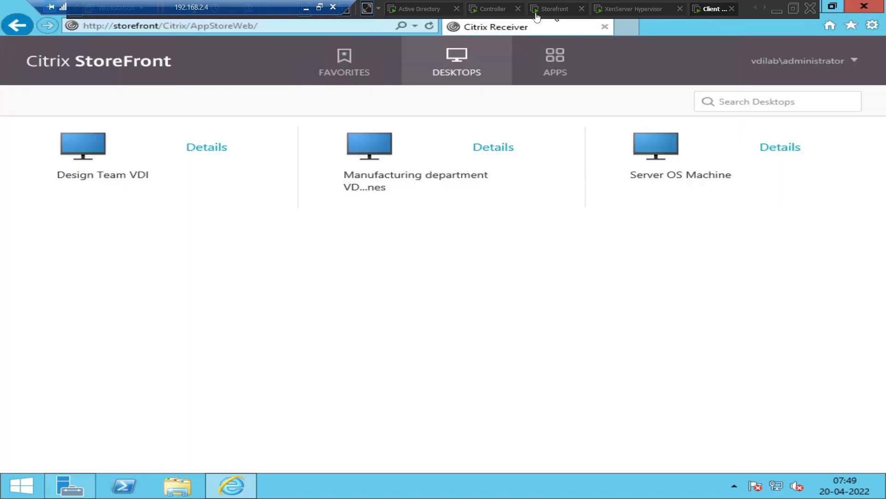
On the Controller, close the licensing notification, IPv4 and Ethernet Properties dialogs
click(490, 10)
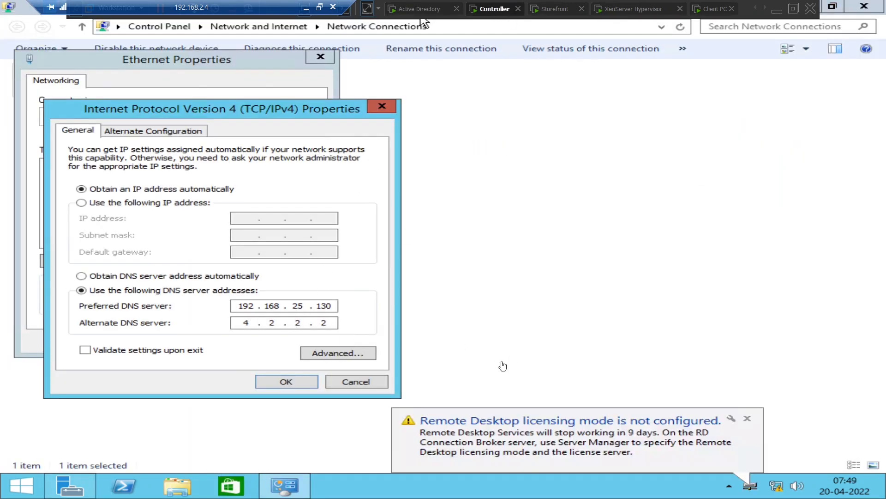
click(747, 418)
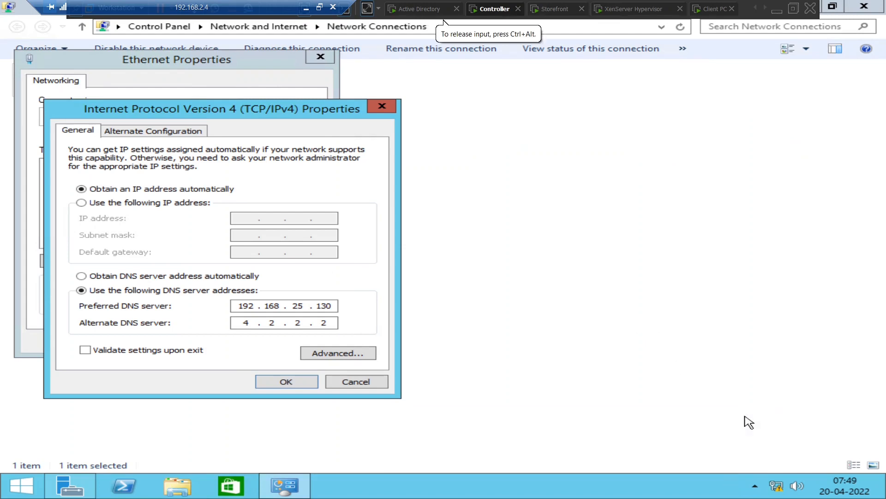
click(383, 106)
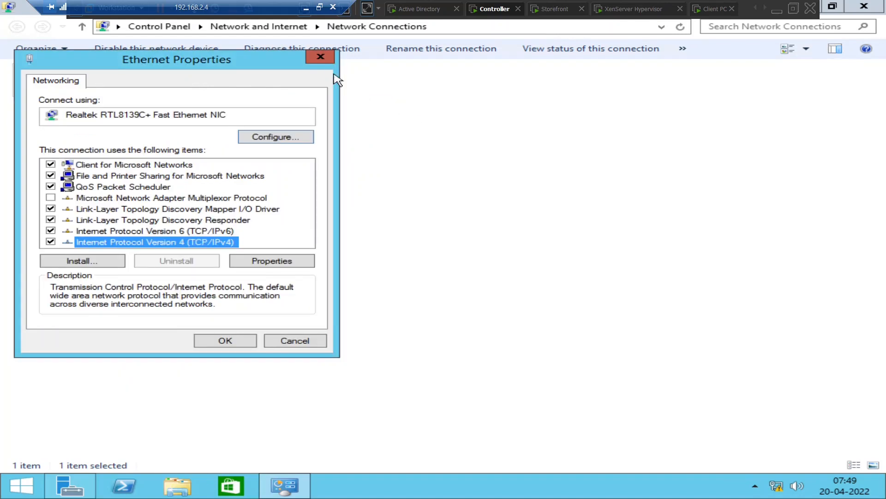
click(322, 58)
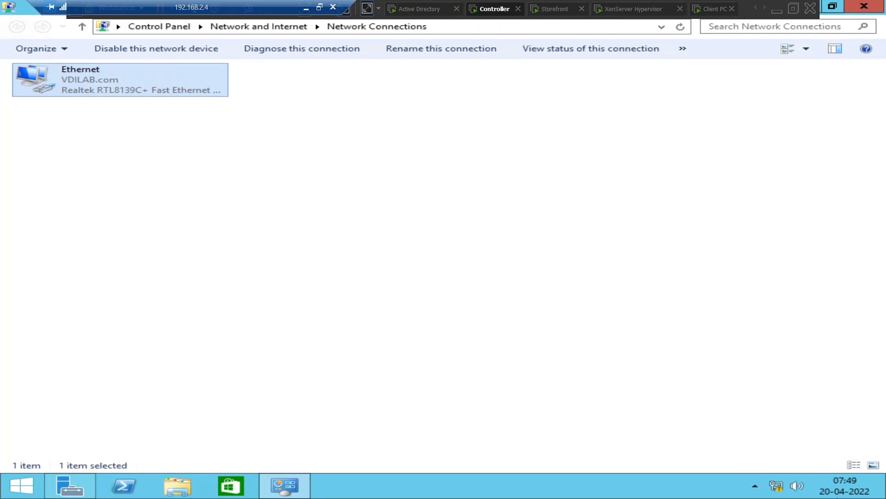
Search for cmd and open Command Prompt
mouse_move(885, 498)
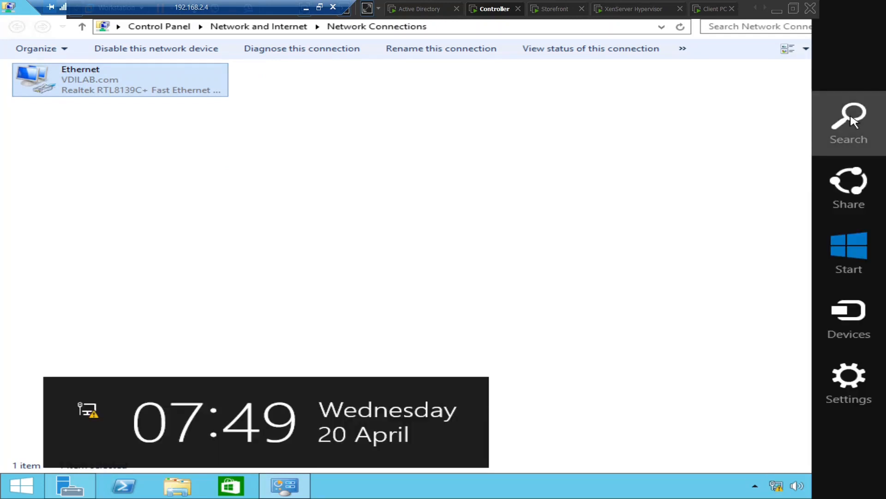
click(850, 116)
text(cmd)
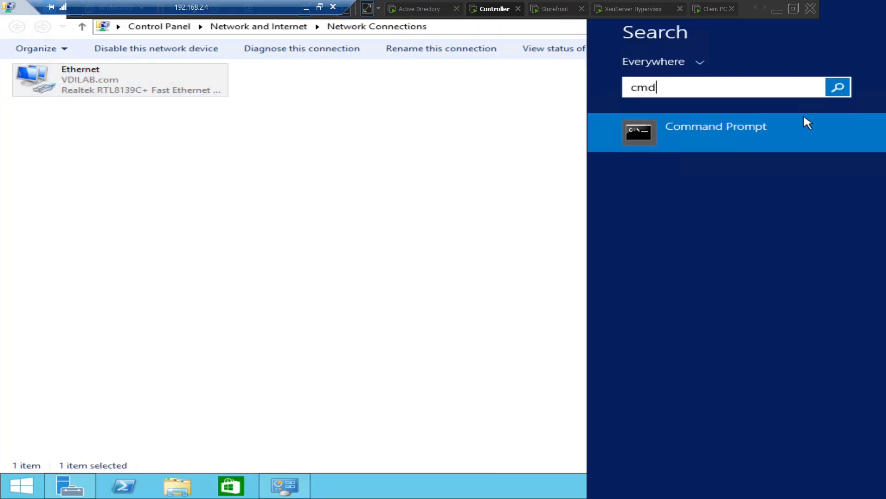
click(725, 132)
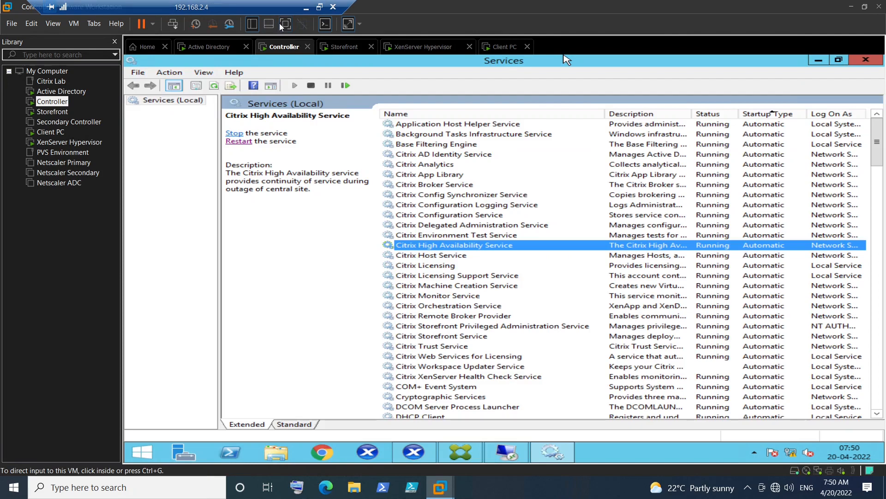
Run hostname in a new Command Prompt on the Controller, confirming it's named Controller, then close it
key(ctrl+alt+Return)
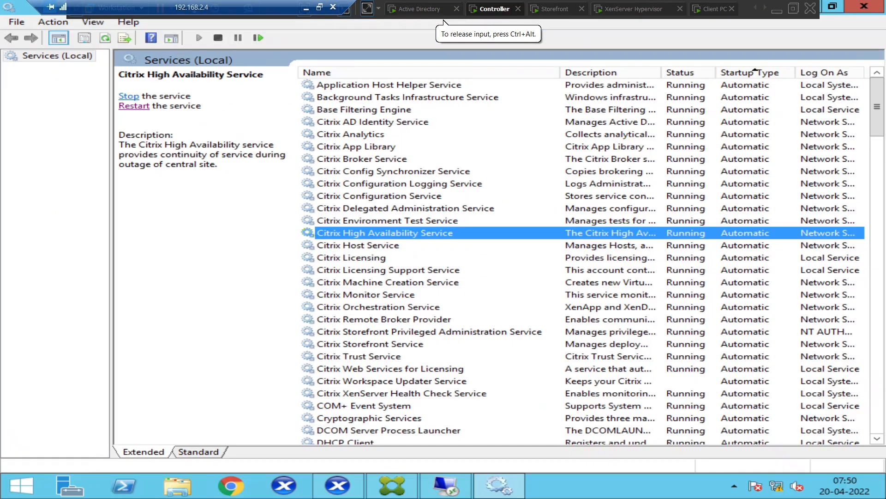
mouse_move(868, 493)
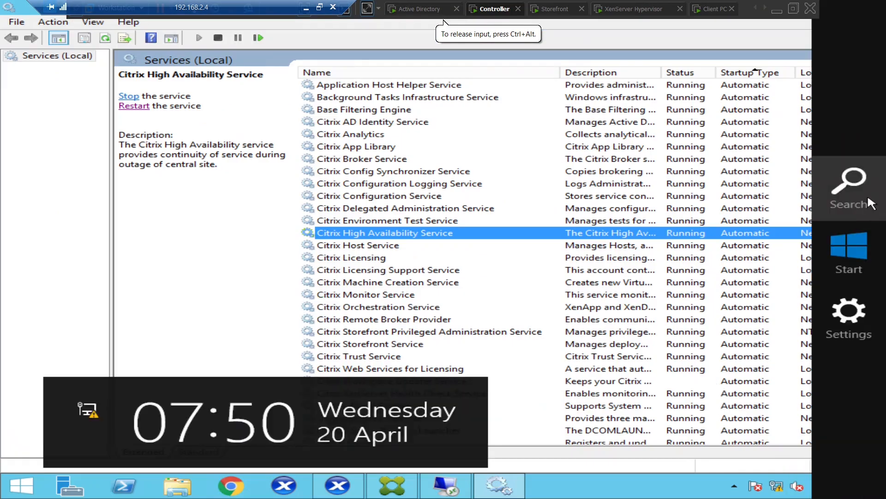
click(849, 189)
text(cmd)
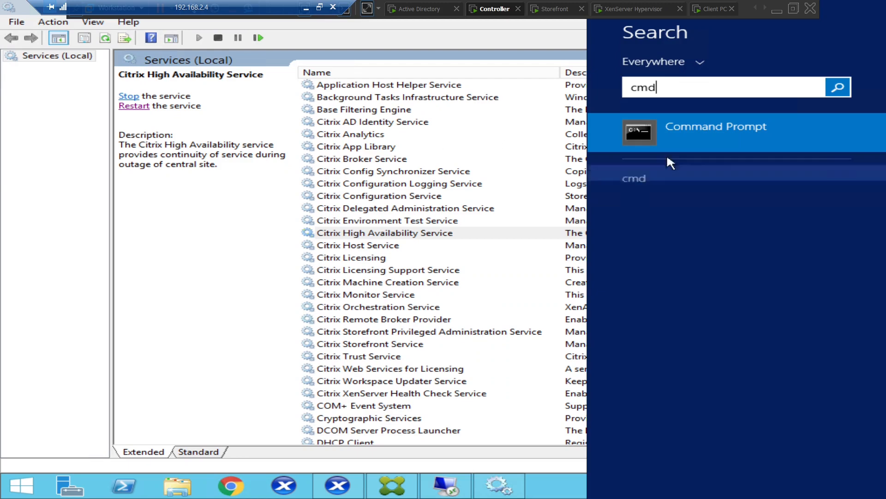
click(692, 134)
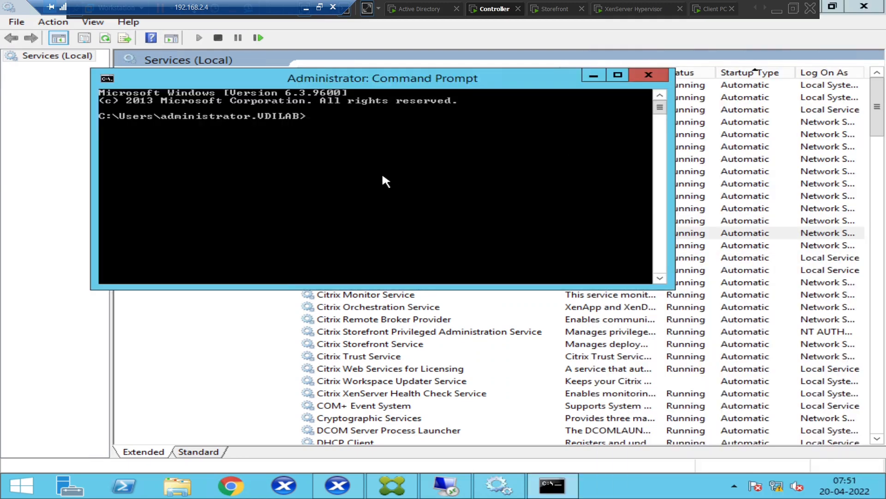
text(hostname)
key(Return)
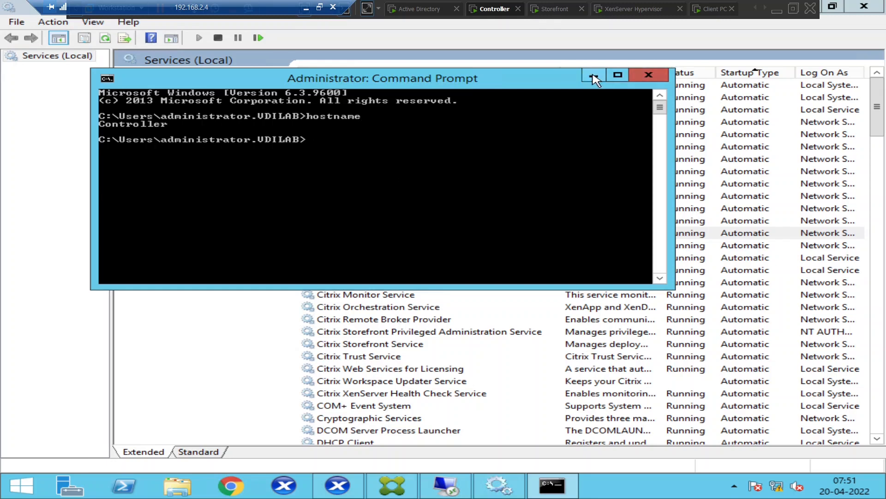
click(648, 76)
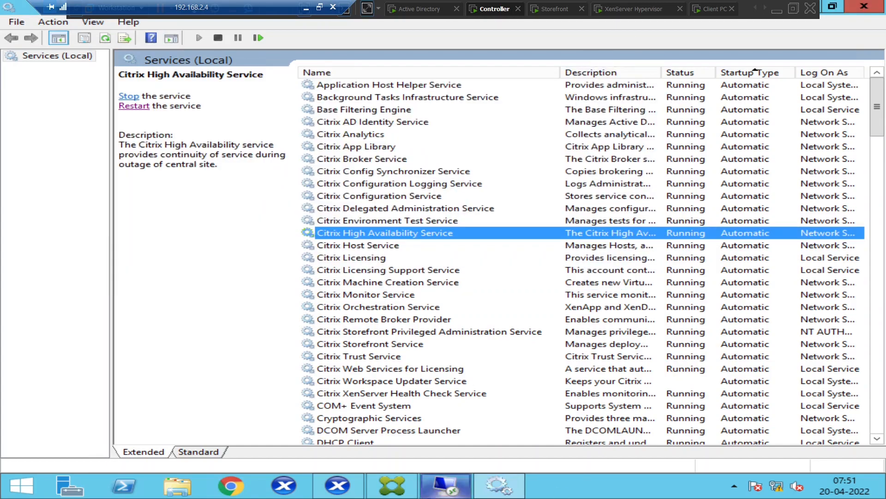
Ping controller.vdilab.com (4 replies from 192.168.25.131, 0% loss), then exit full screen
click(446, 485)
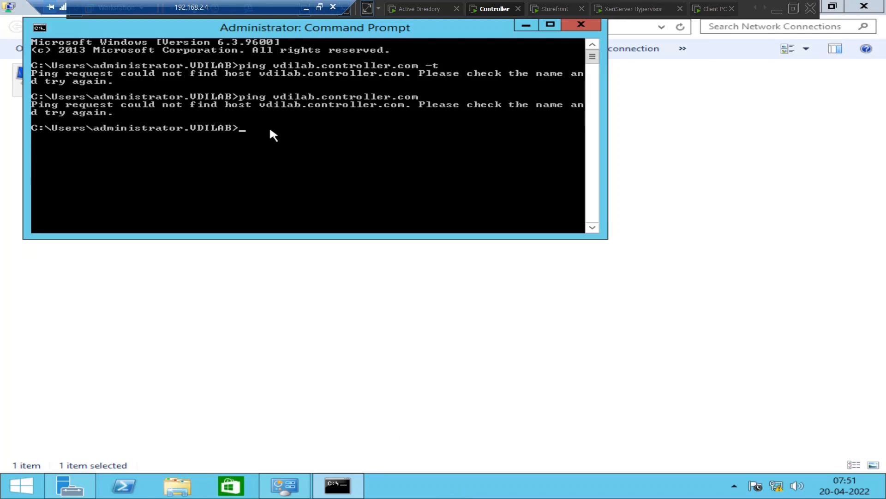
text(troller.vdilab.com)
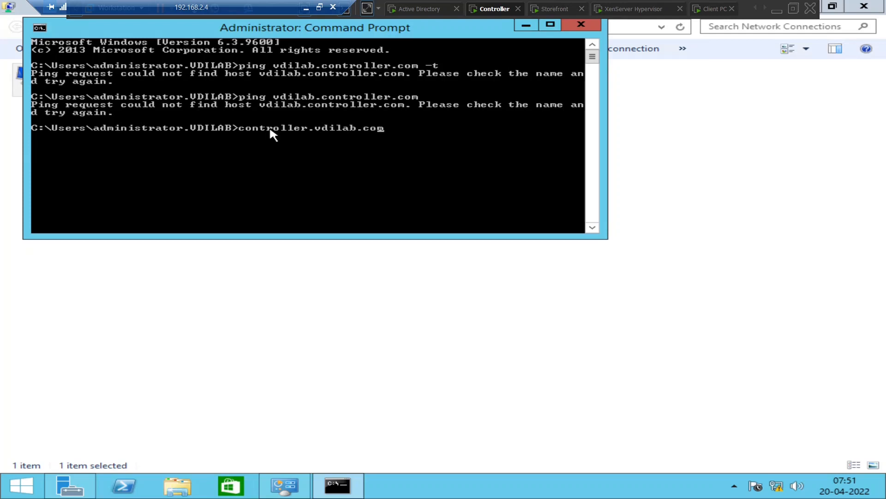
text(ping)
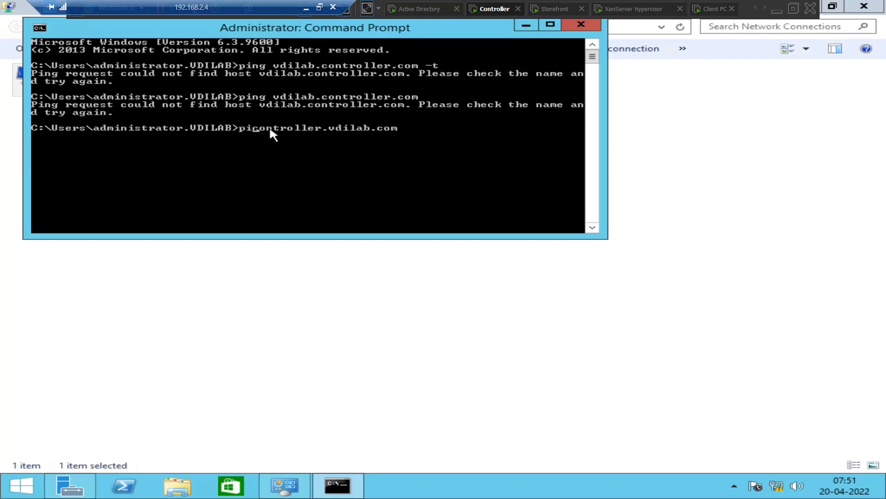
key(Return)
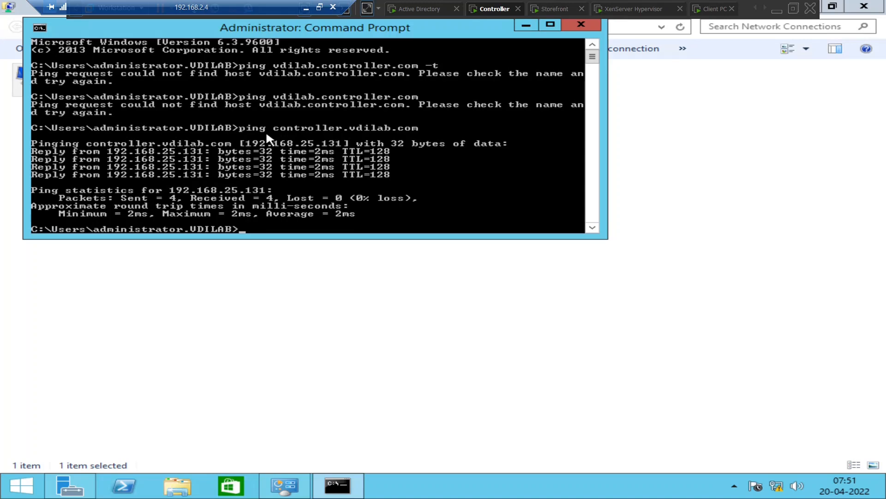
click(794, 8)
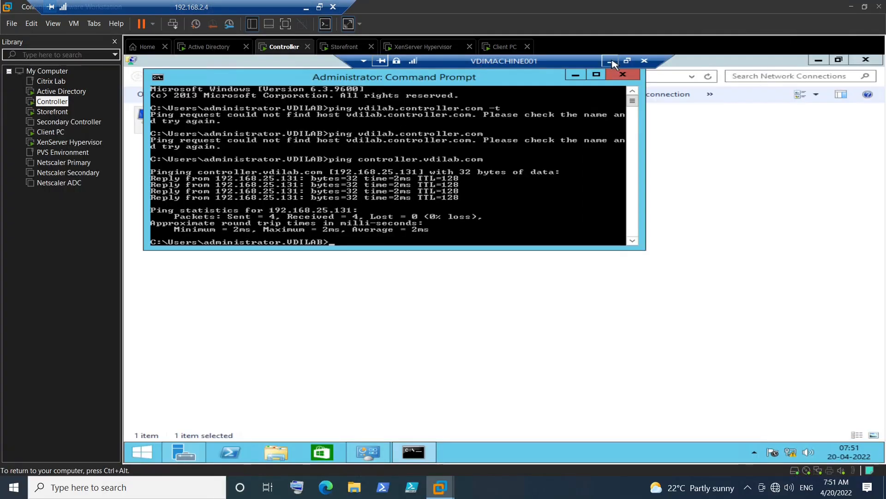
Minimize the VDIMACHINE001 session and open an administrator Command Prompt from Search
click(610, 62)
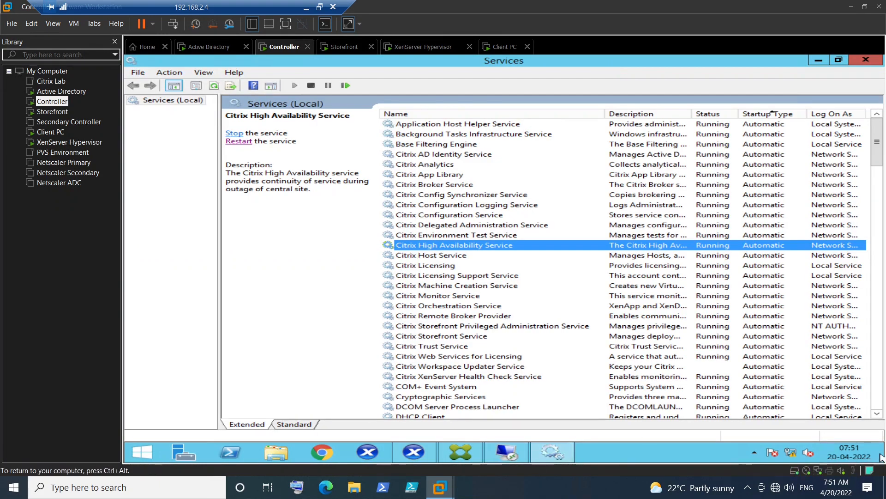
mouse_move(882, 457)
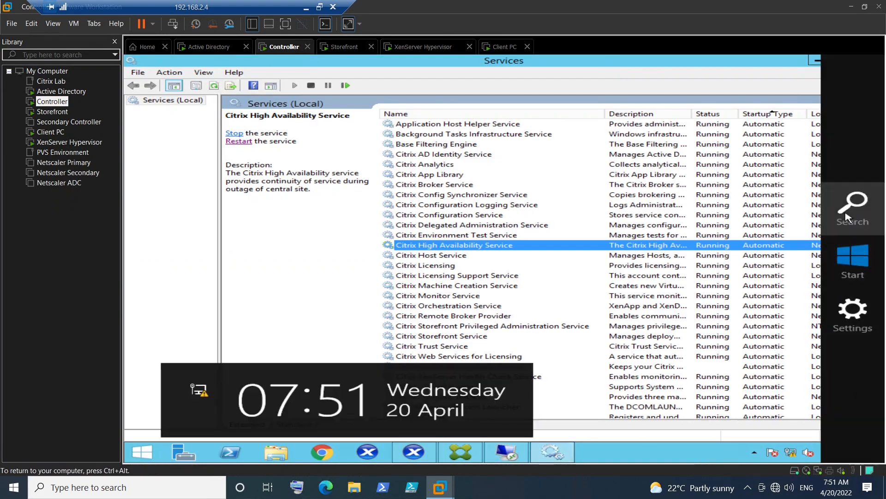
click(847, 217)
text(cmd)
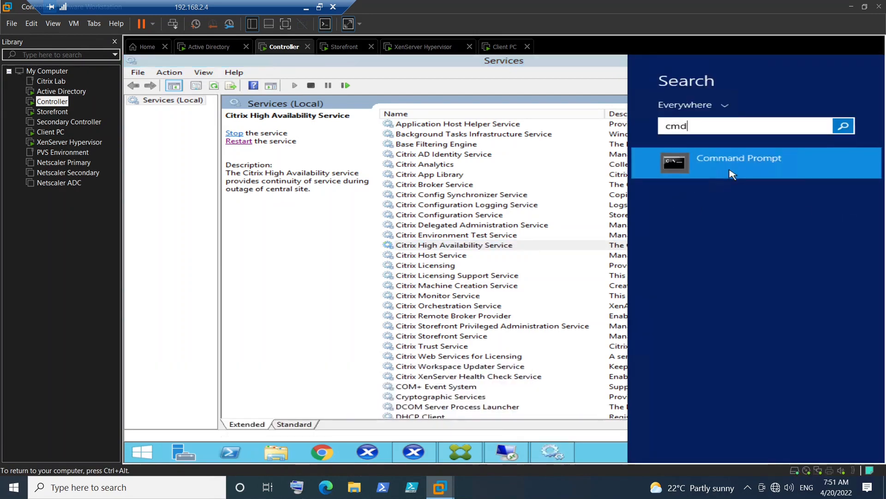
click(732, 174)
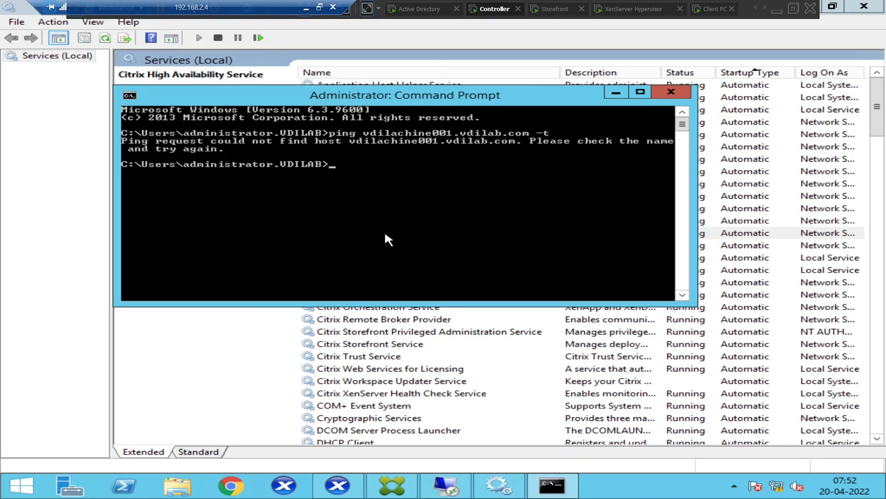
Correct vdilachine001 to vdimachine001 in the recalled ping -t command and run it
key(Up)
key(Left)
key(Left)
key(Left)
key(Left)
key(Left)
key(Left)
key(Left)
key(Left)
key(Left)
key(Left)
key(Left)
key(Left)
key(Left)
key(Left)
key(Left)
key(Left)
key(Left)
key(Left)
key(Left)
key(Left)
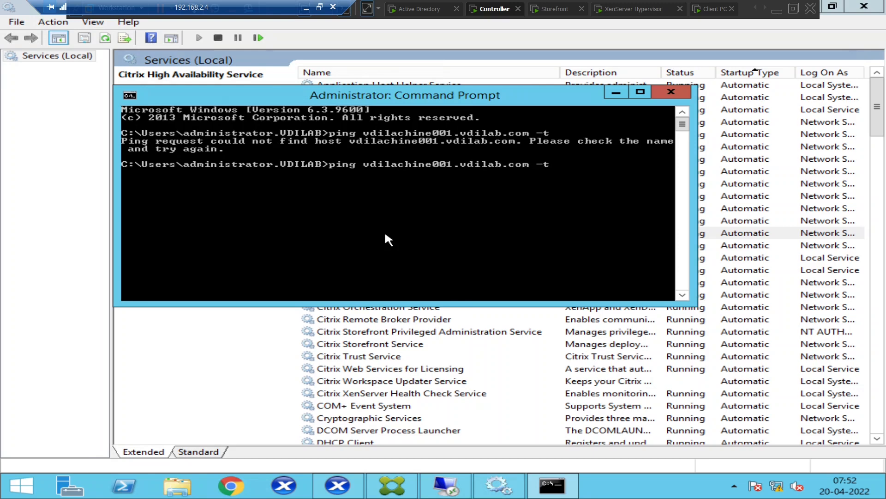
key(BackSpace)
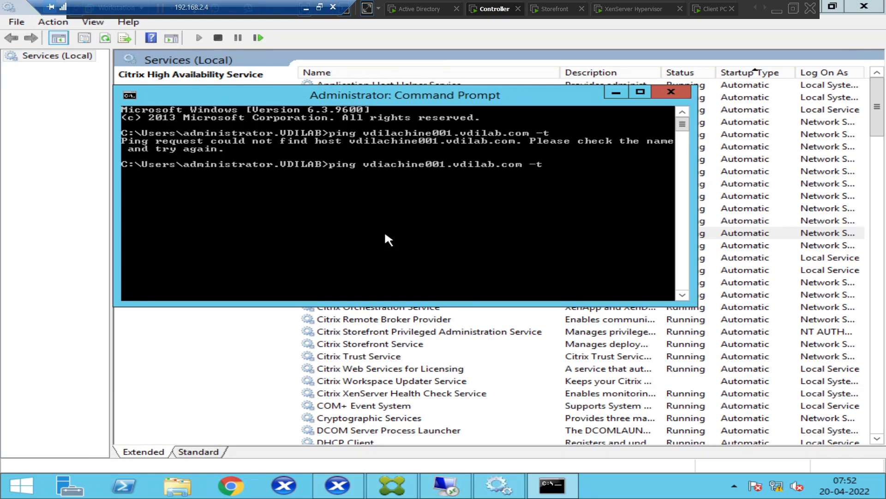
text(m)
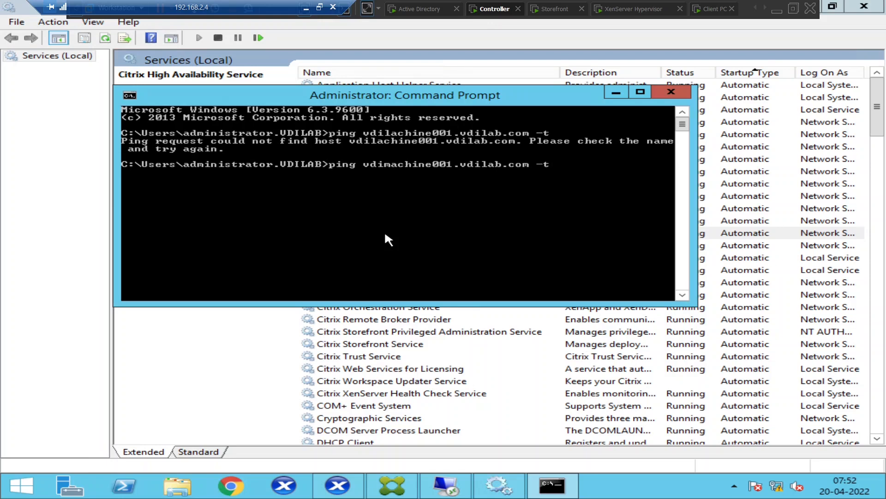
key(Return)
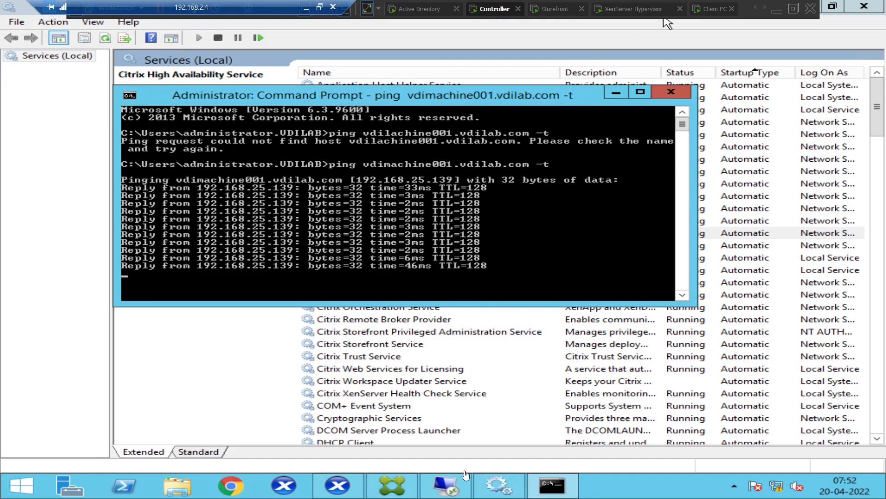
Flush the DNS resolver cache on VDIMACHINE001 with ipconfig /flushdns
mouse_move(457, 486)
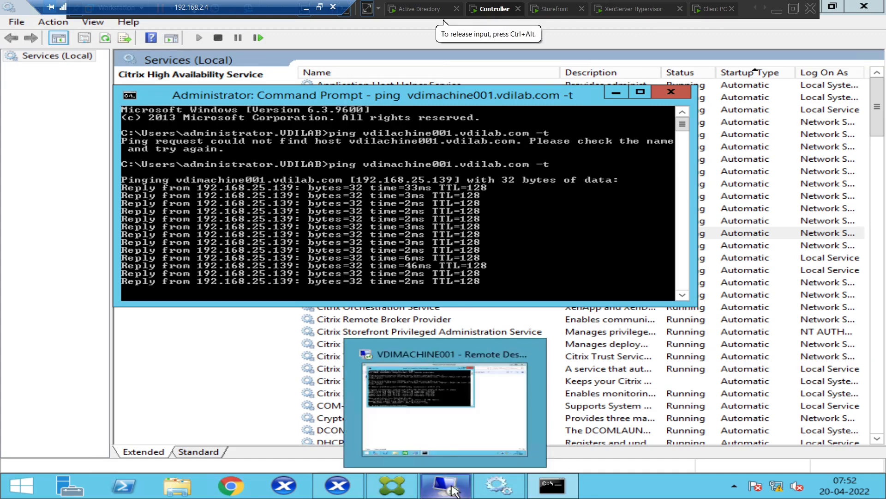
click(450, 442)
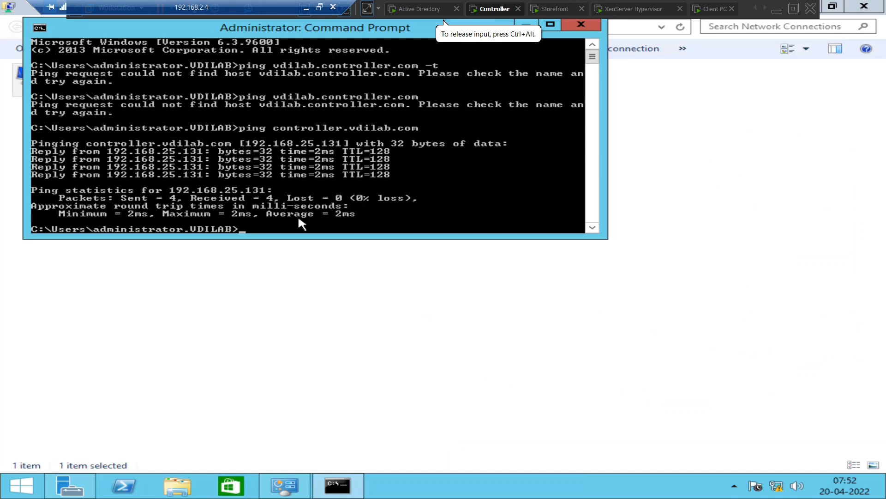
text(ip)
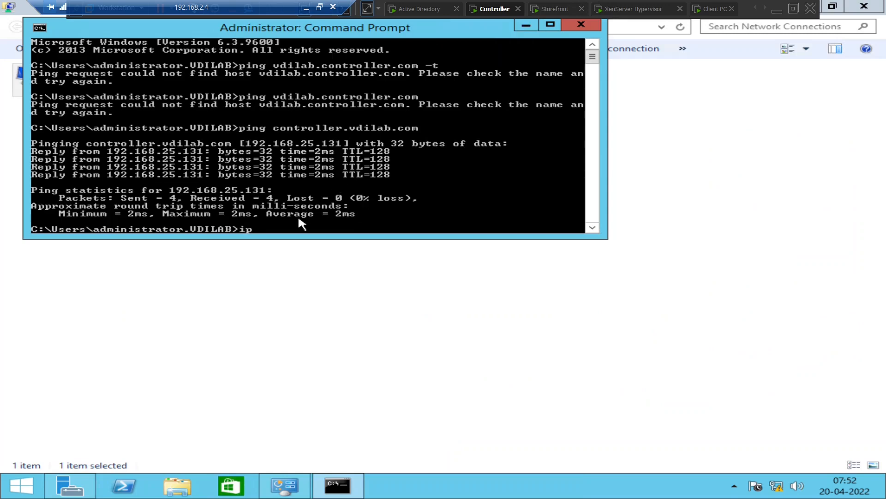
text(config /flushdns)
key(Return)
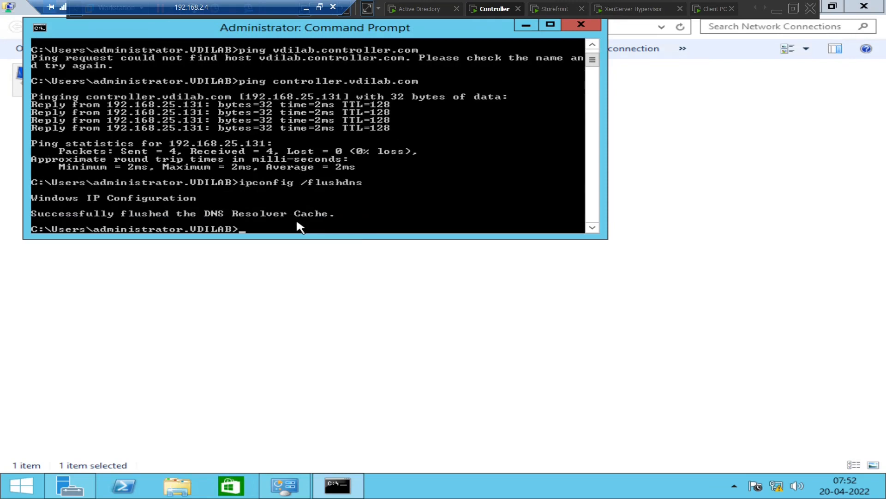
Close the Command Prompt and network connections windows, then log off the VDIMACHINE001 session
click(582, 24)
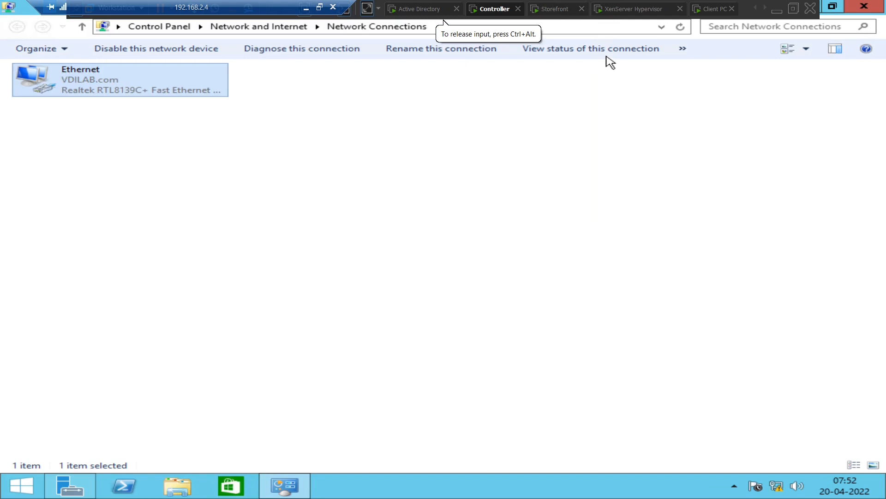
click(864, 7)
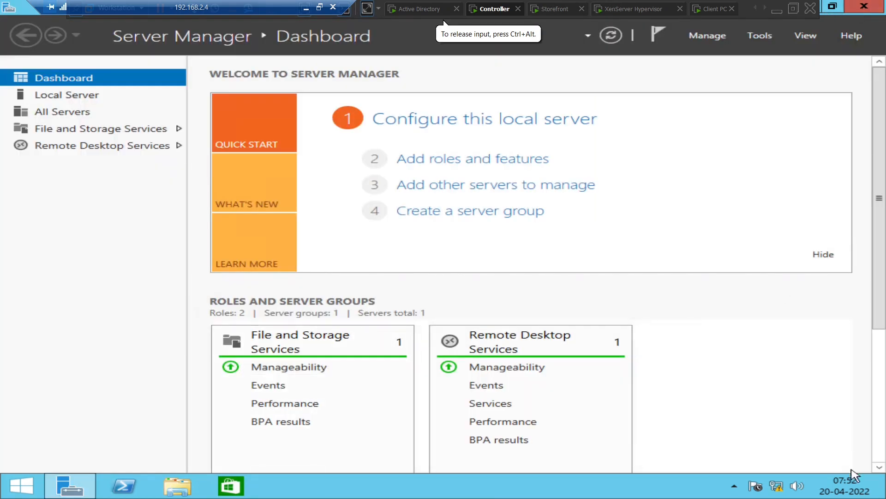
mouse_move(884, 496)
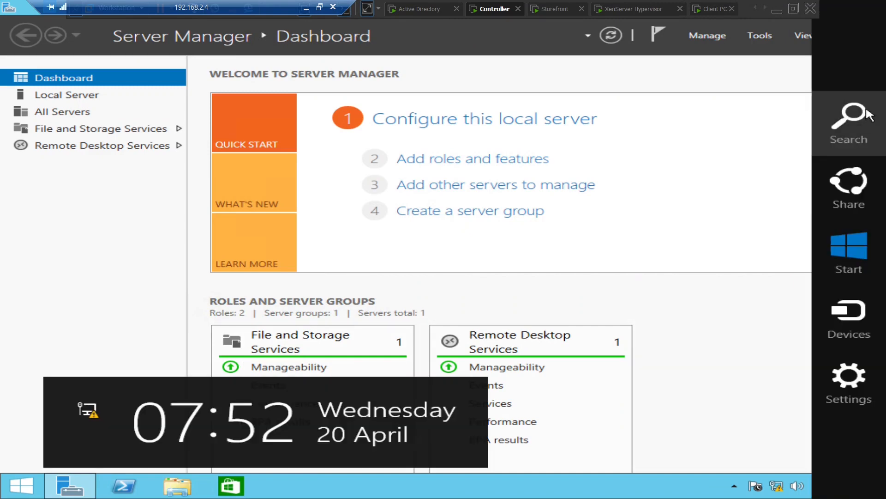
click(868, 115)
text(l)
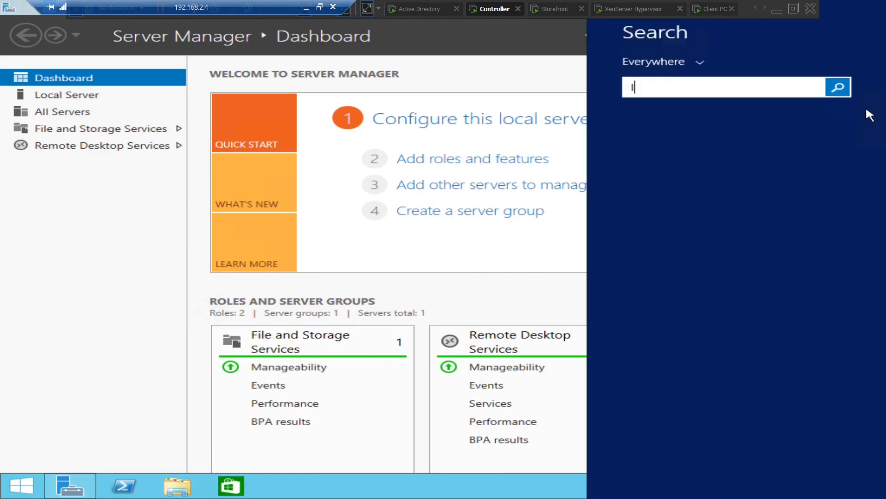
text(ogoff)
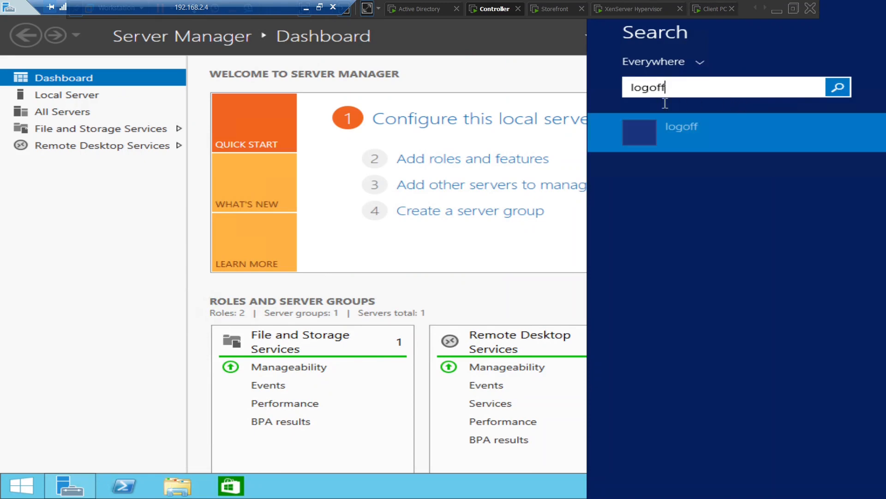
click(710, 138)
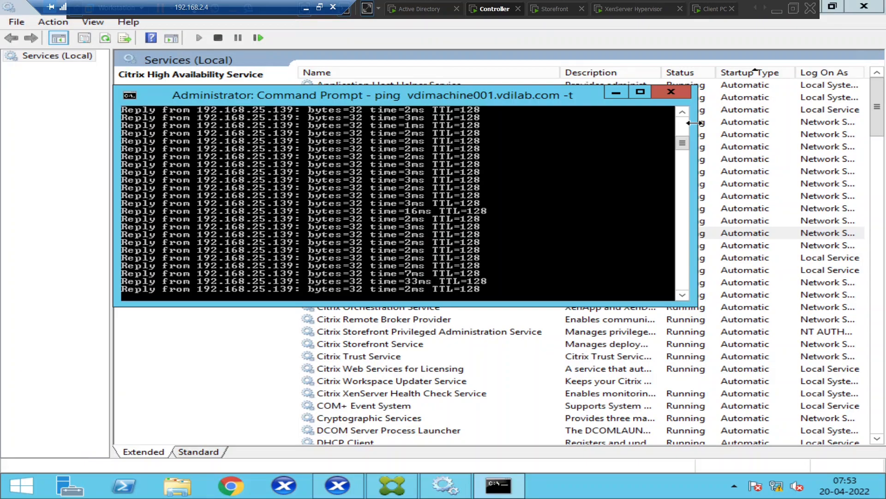
Close the ping window, retry Design Team VDI in StoreFront, dismiss the cannot-start error, and return to Controller
click(678, 92)
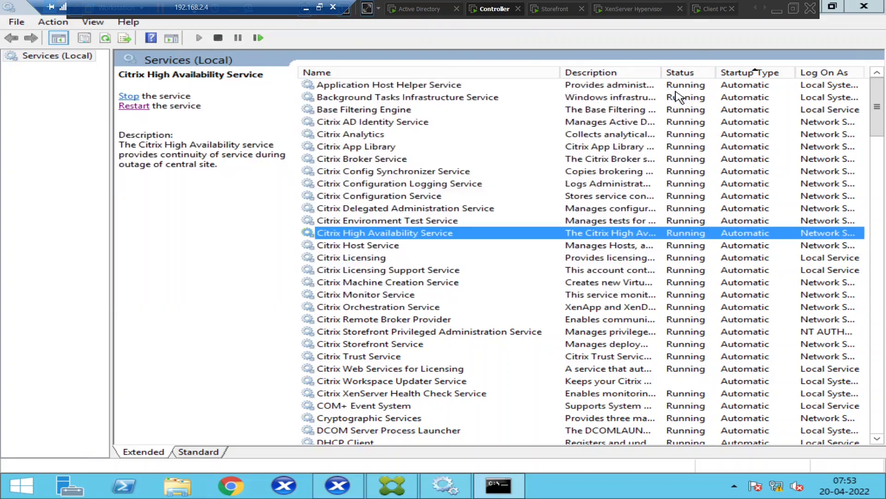
click(711, 9)
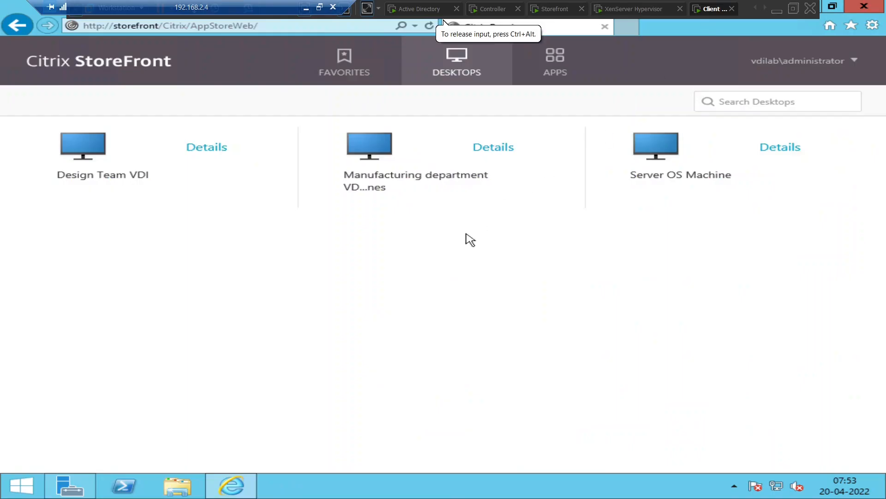
click(82, 148)
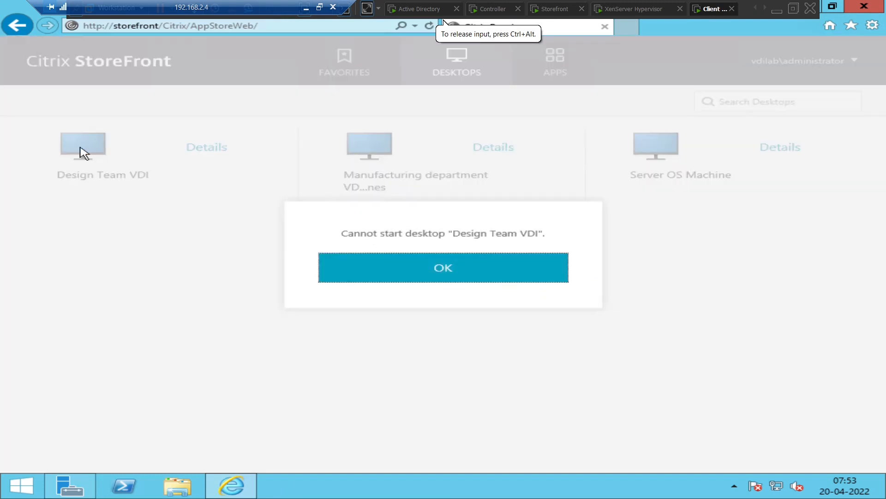
click(469, 267)
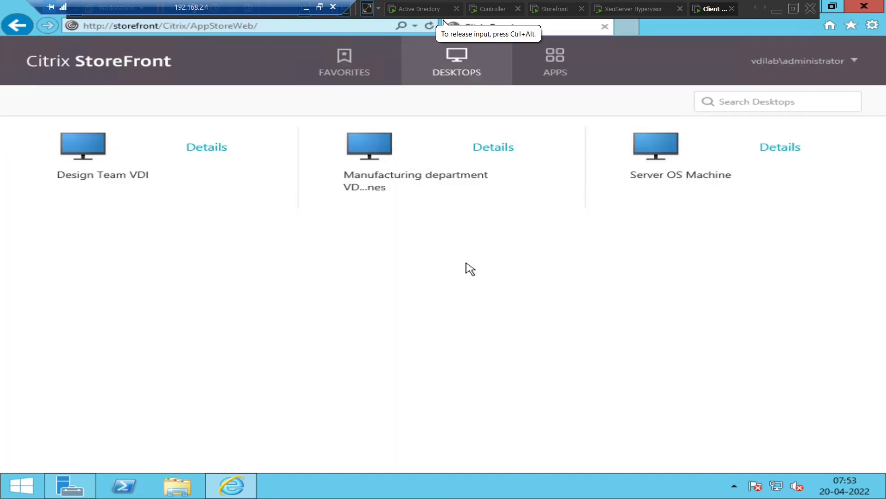
click(488, 10)
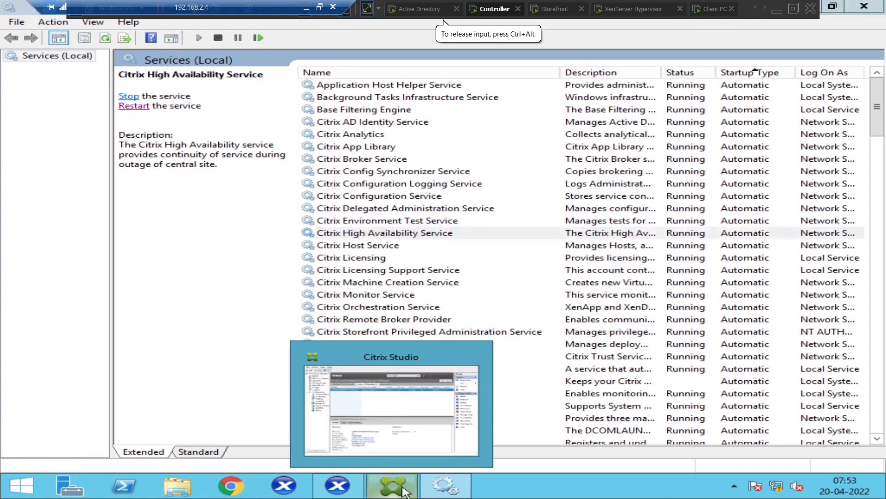
Turn off Maintenance Mode for VDIMACHINE001.VDILAB.com in Citrix Studio and confirm with Yes
click(405, 490)
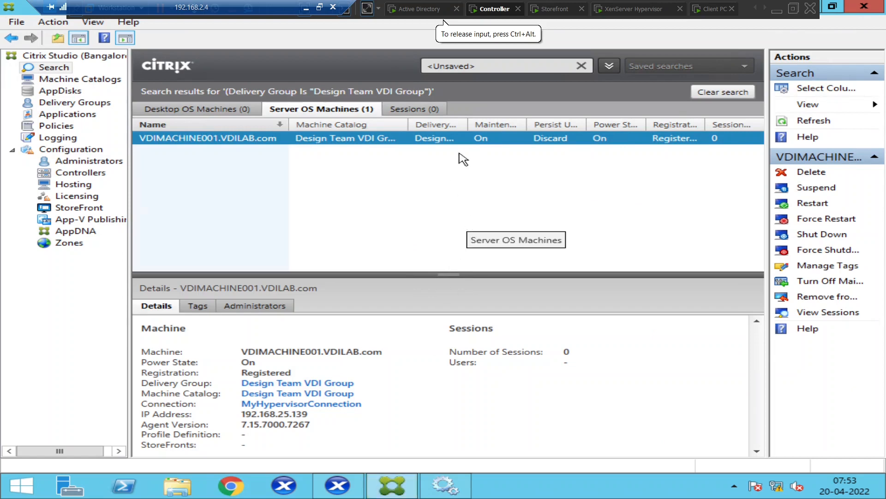
drag(527, 125, 585, 121)
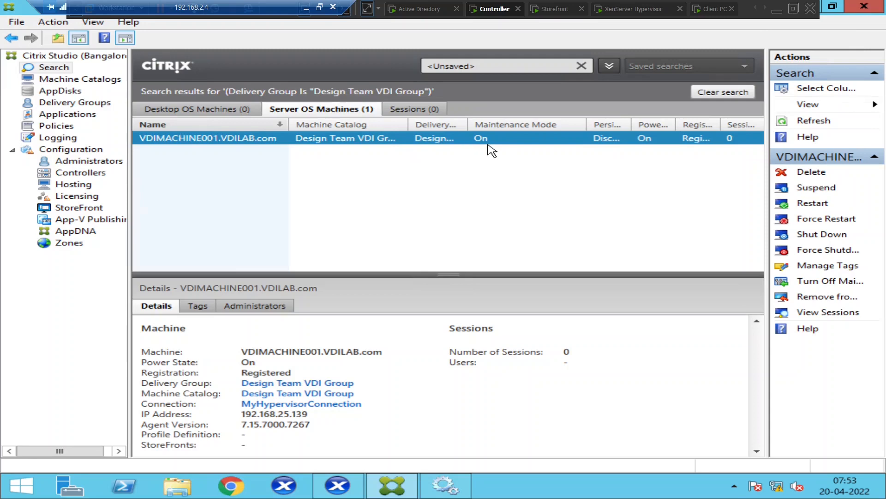
right_click(360, 144)
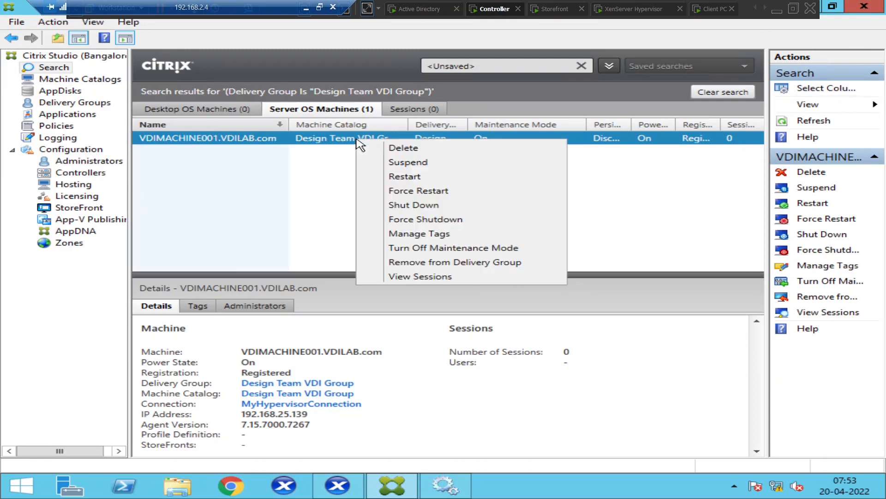
click(437, 249)
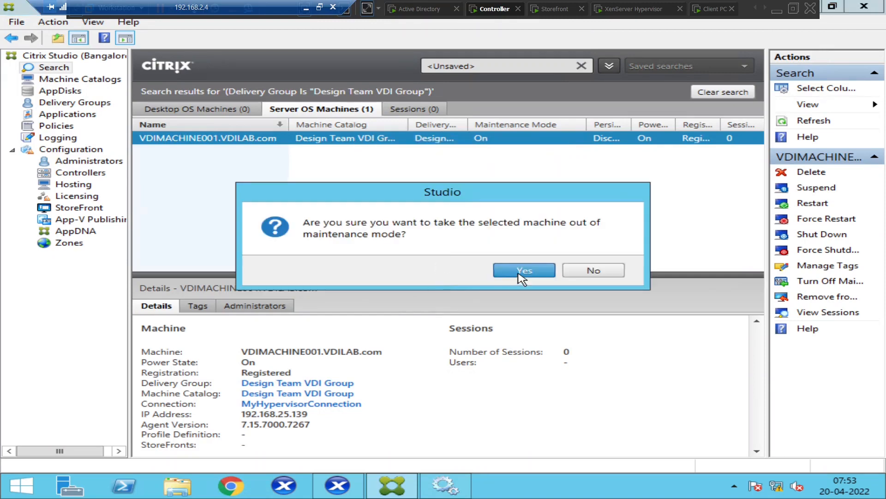
click(520, 272)
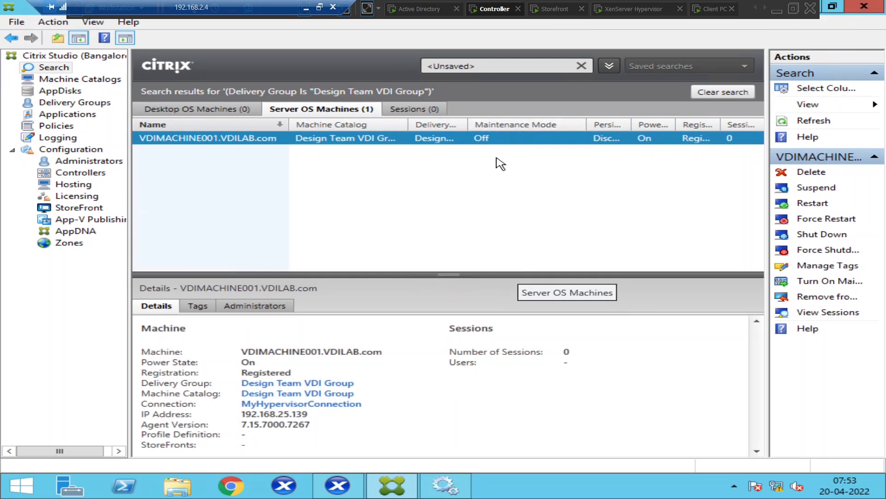
Launch the Design Team VDI desktop from the Client PC's StoreFront Desktops page
click(711, 8)
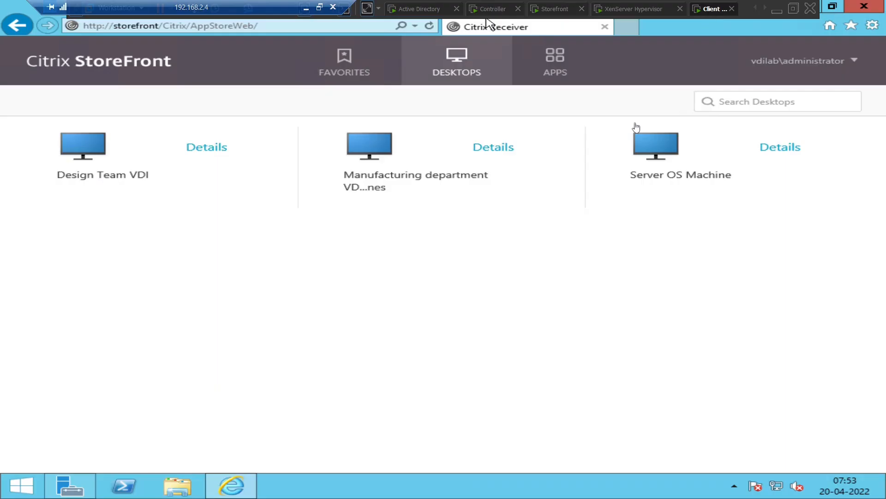
click(88, 148)
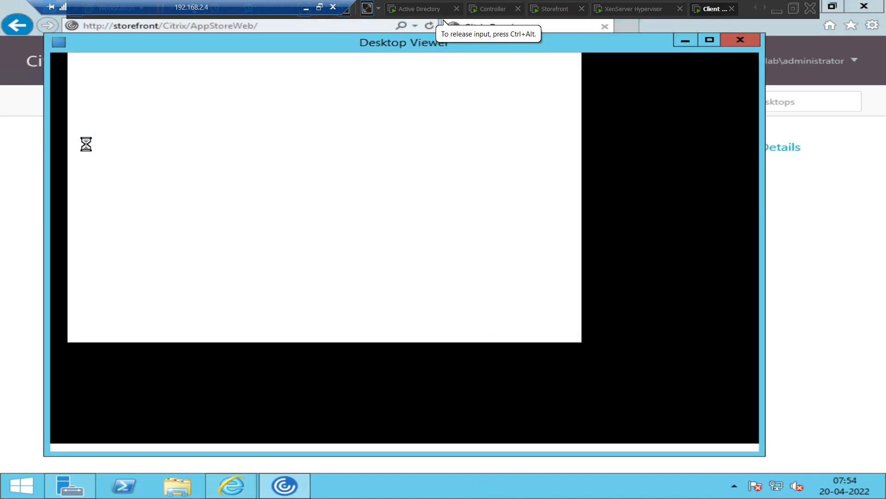